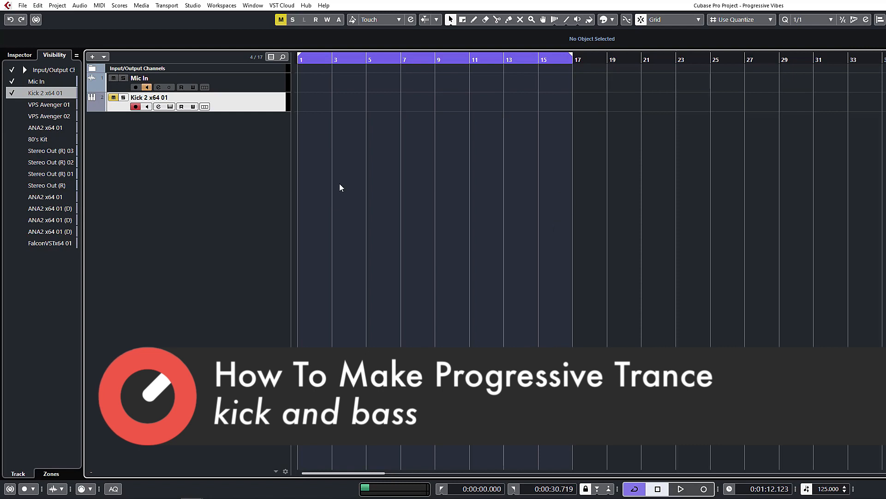
Step: Unmute the Kick 2 track and open its instrument to examine the kick's pitch envelope and settings
click(269, 83)
click(252, 96)
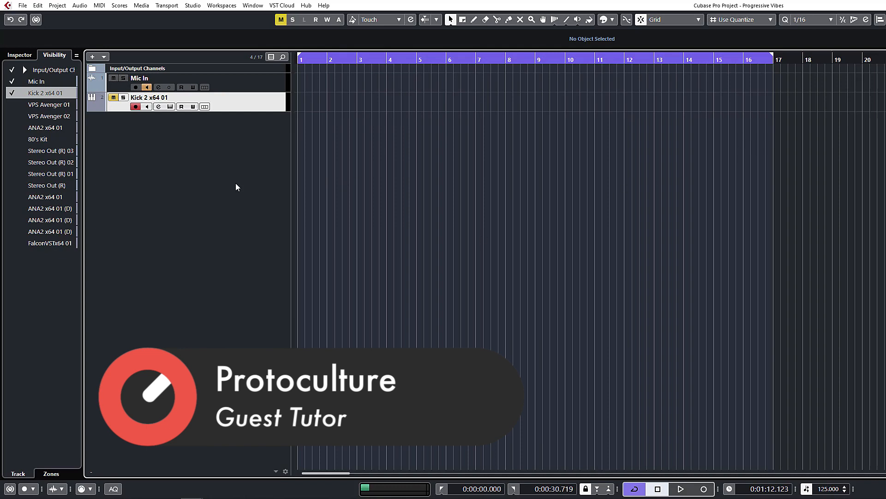
click(112, 98)
click(171, 107)
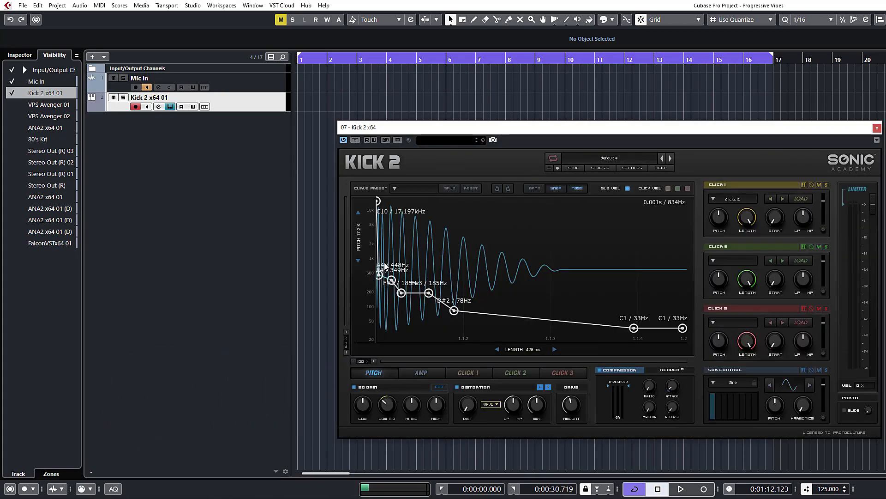
drag(497, 129, 309, 97)
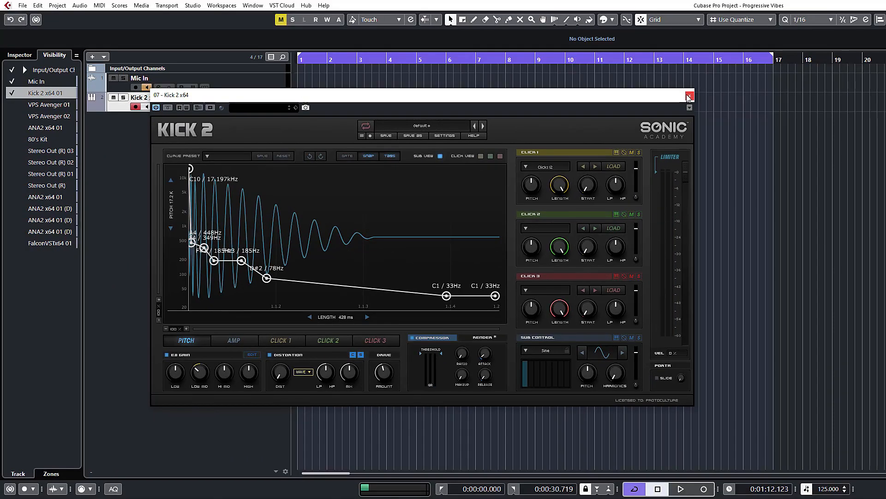
click(689, 96)
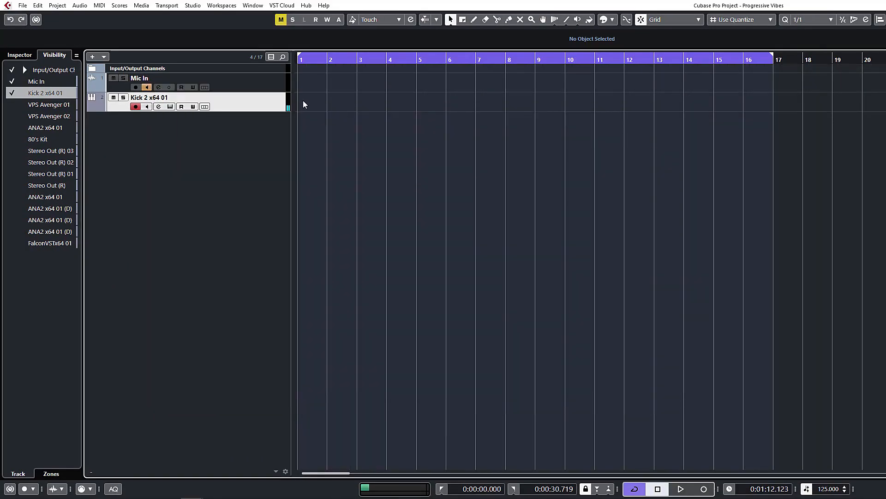
Step: Create a two-bar part at bar 1 on the Kick 2 track and add a C3 note at its start
mouse_move(301, 101)
mouse_down()
mouse_move(305, 126)
mouse_move(357, 99)
mouse_up()
double_click(320, 103)
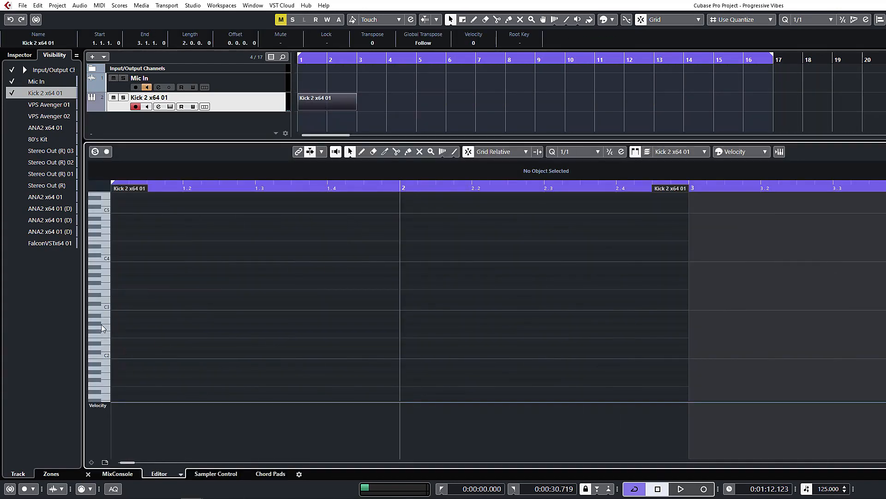
click(104, 307)
key(alt+5)
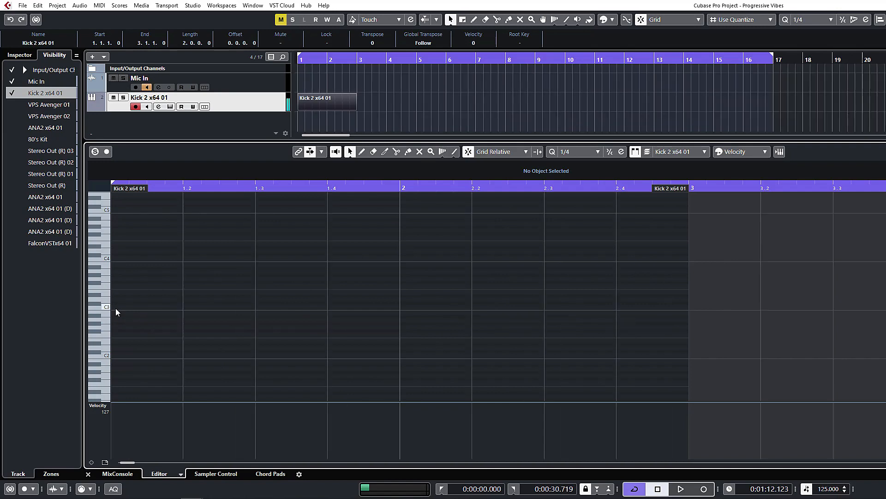
double_click(120, 308)
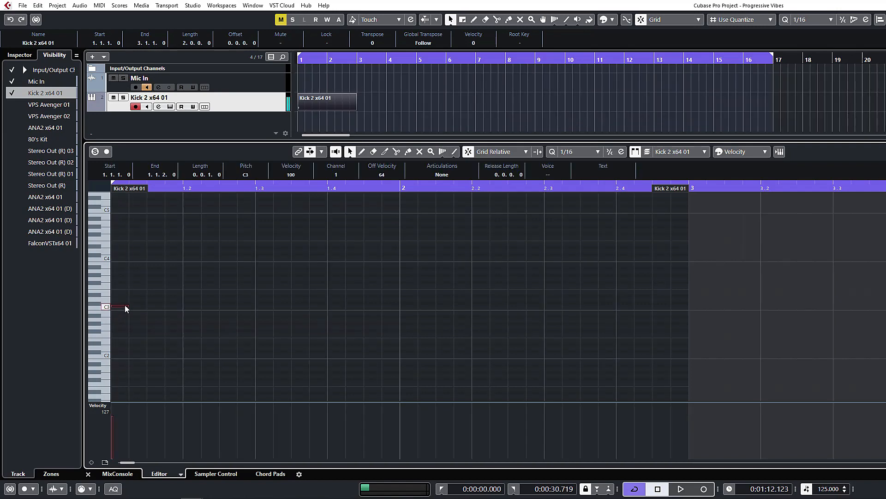
Step: Lengthen the C3 note to a quarter note and raise its velocity to 127
key(alt+3)
drag(127, 306, 183, 306)
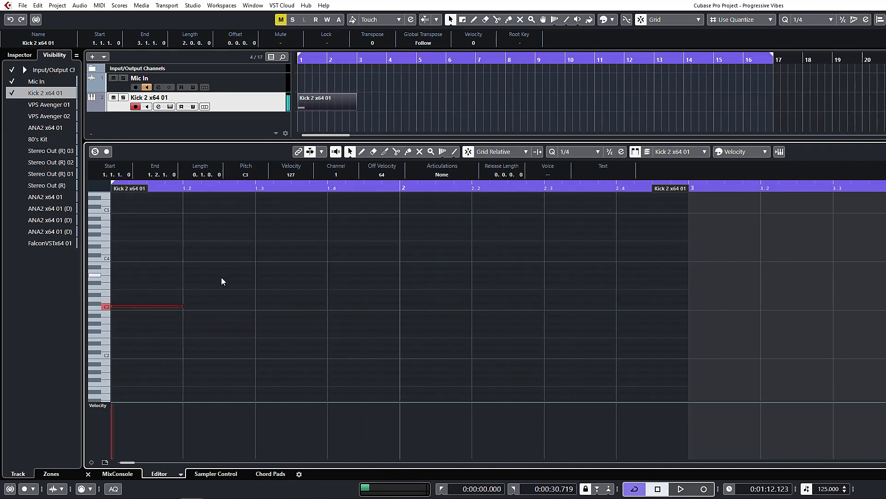
drag(115, 405, 108, 403)
Step: Duplicate the C3 note seven times so a kick lands on every beat of the two-bar part
key(ctrl+d)
key(ctrl+d)
key(ctrl+d)
key(ctrl+d)
key(ctrl+d)
key(ctrl+d)
key(ctrl+d)
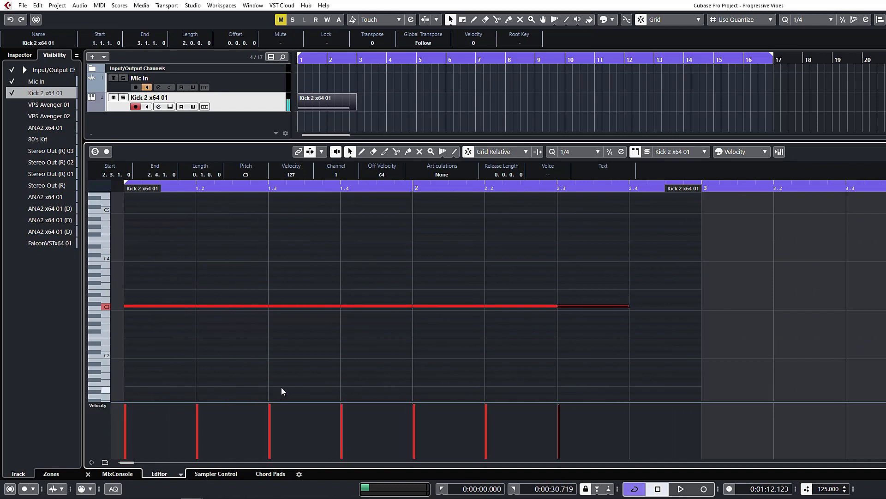
click(356, 231)
click(324, 70)
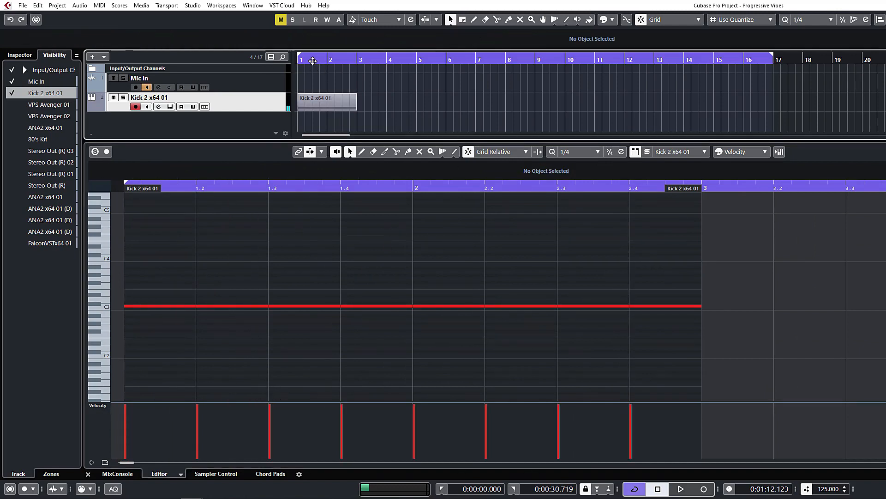
Step: Play back the kick pattern and duplicate the two-bar part three times to fill bars 1 to 8
key(space)
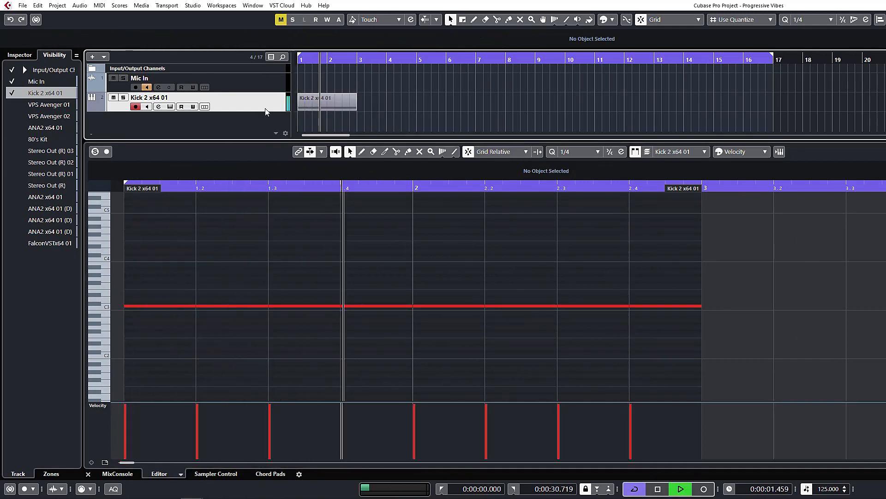
click(353, 103)
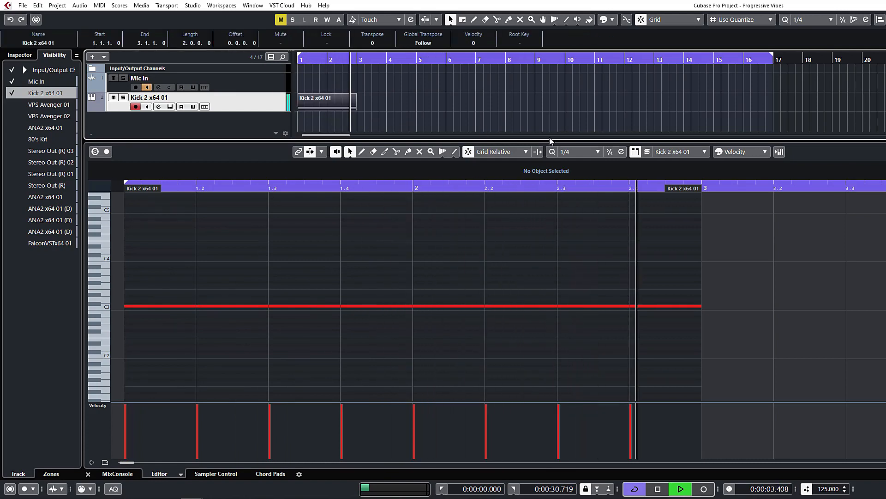
key(ctrl+d)
key(ctrl+d)
key(ctrl+d)
Step: Select all four kick parts and set the cycle range around them, from bar 1 to bar 9
drag(707, 98, 127, 123)
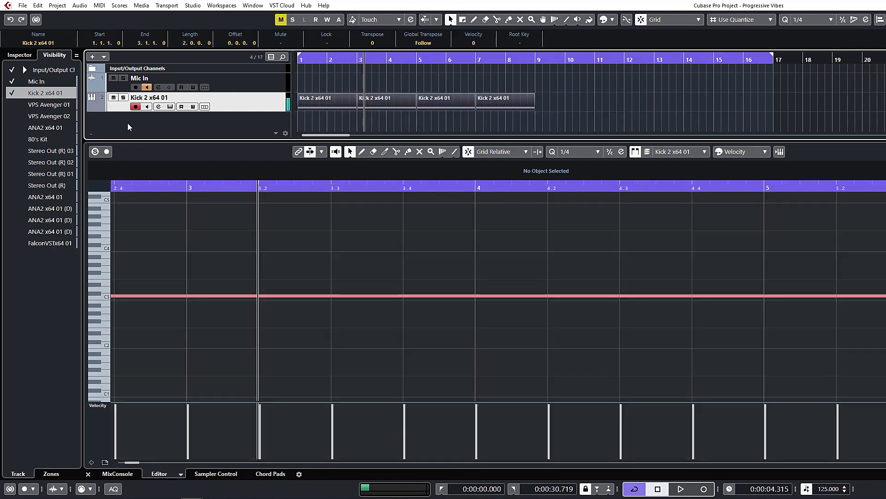
key(p)
key(space)
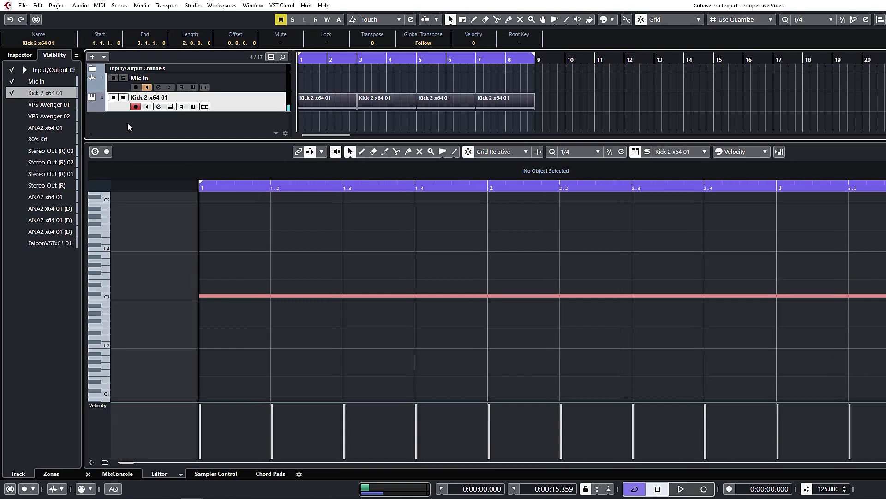
Step: Audition the eight-bar kick loop and open the Kick 2 track's channel settings
key(space)
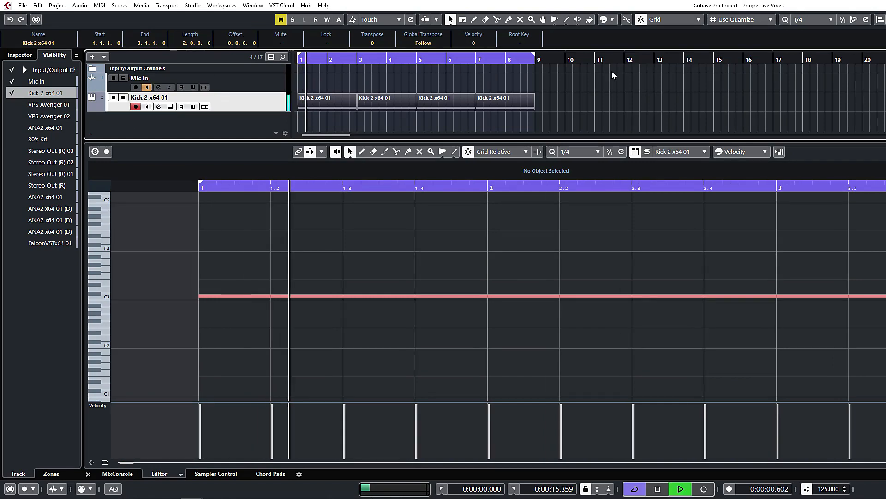
click(581, 85)
key(space)
click(158, 107)
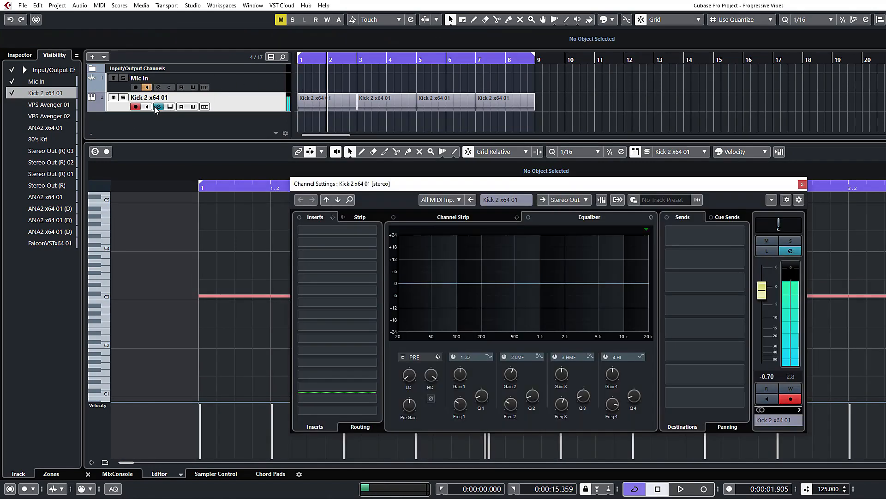
click(350, 230)
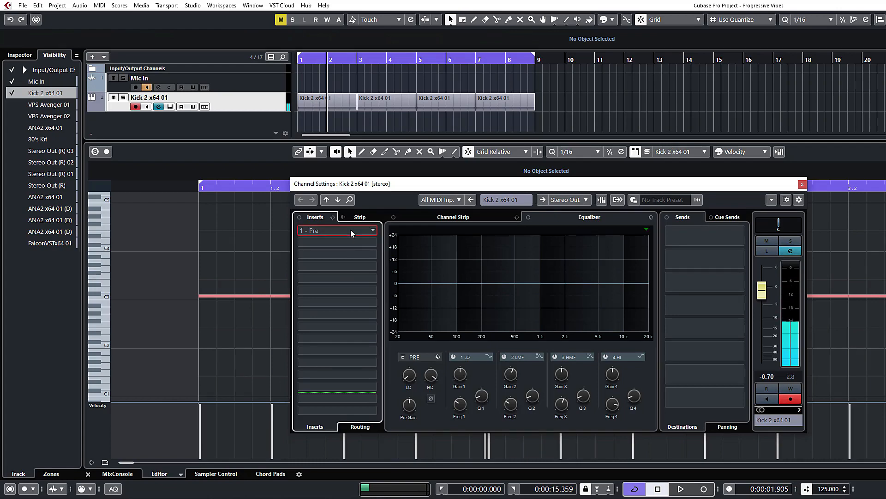
text(pr)
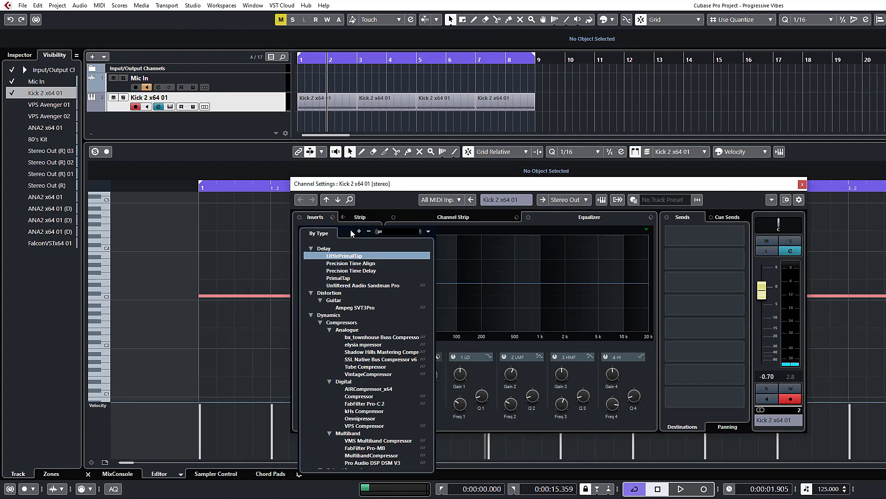
key(BackSpace)
key(BackSpace)
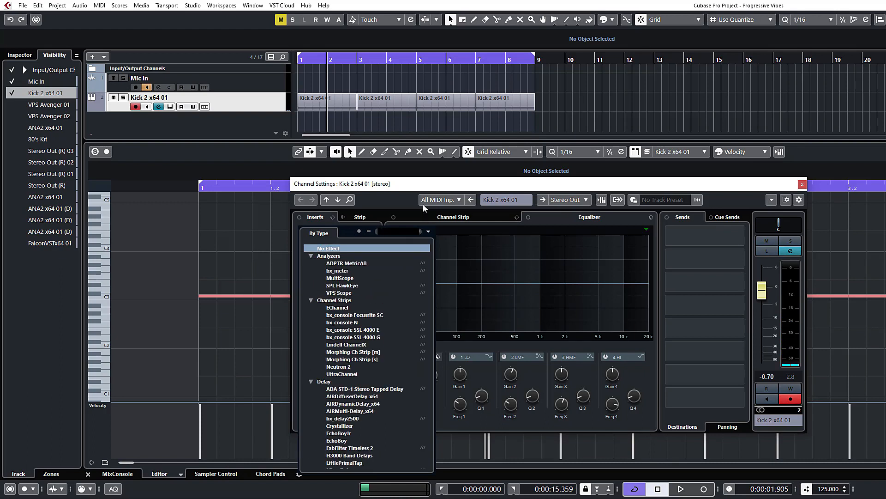
key(Escape)
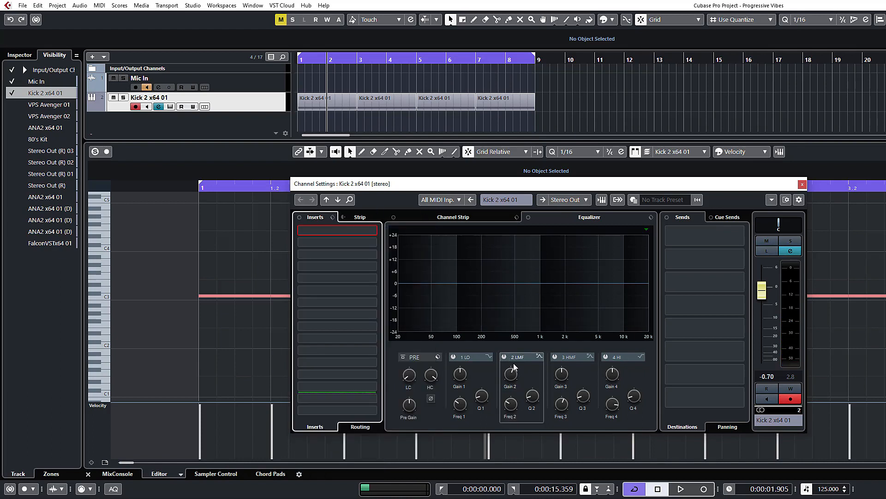
Step: With the loop playing, boost the kick near 100 Hz by about 3.4 dB with EQ band 2 and lower its channel fader to -4.64 dB
click(518, 405)
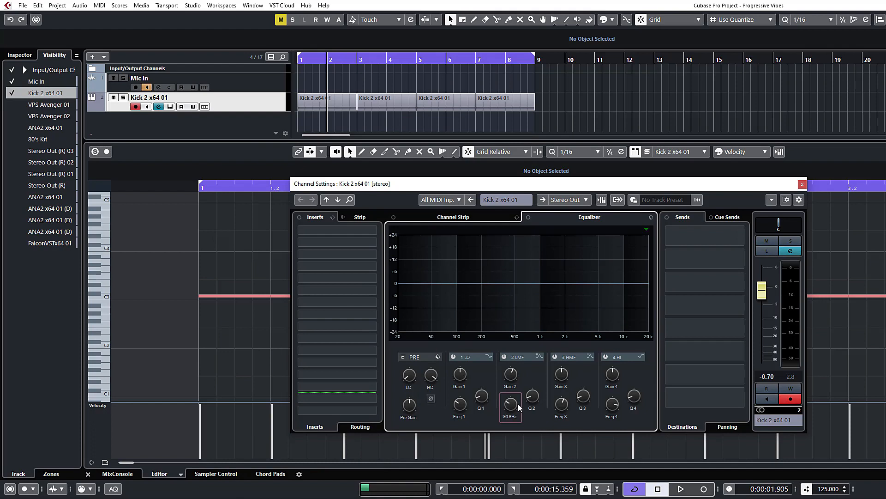
key(space)
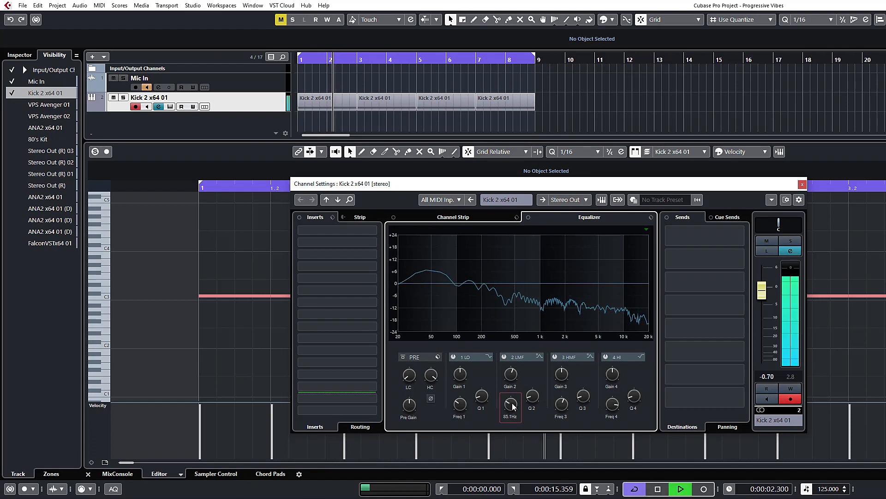
drag(512, 405, 513, 402)
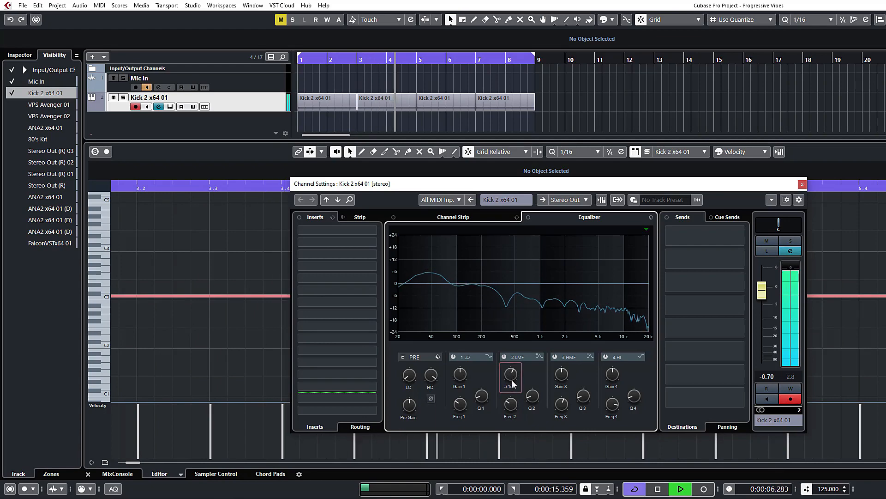
click(504, 356)
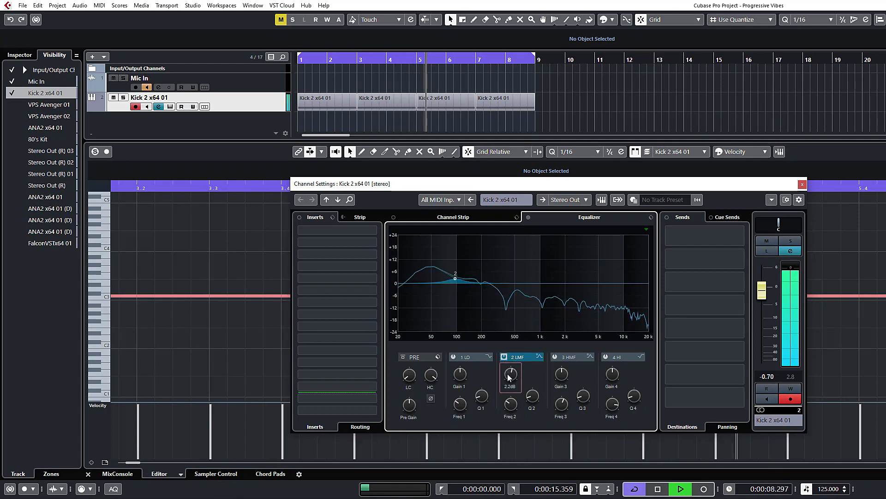
drag(509, 362, 509, 371)
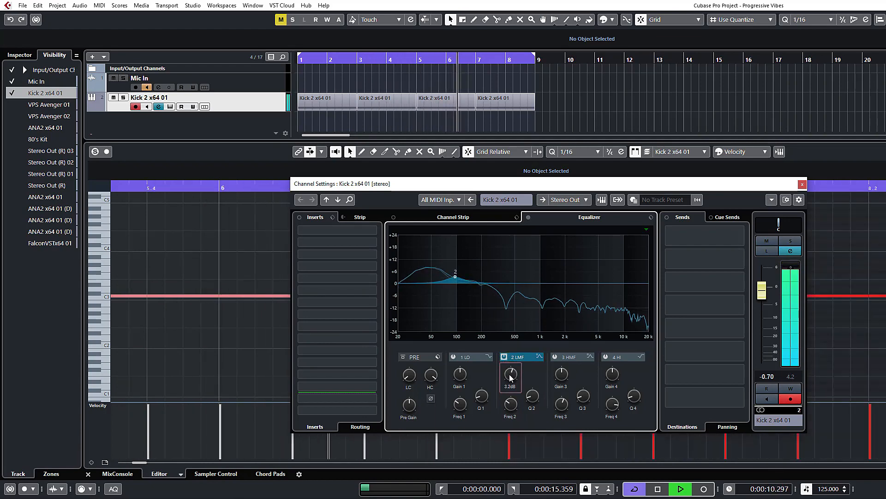
drag(762, 290, 768, 305)
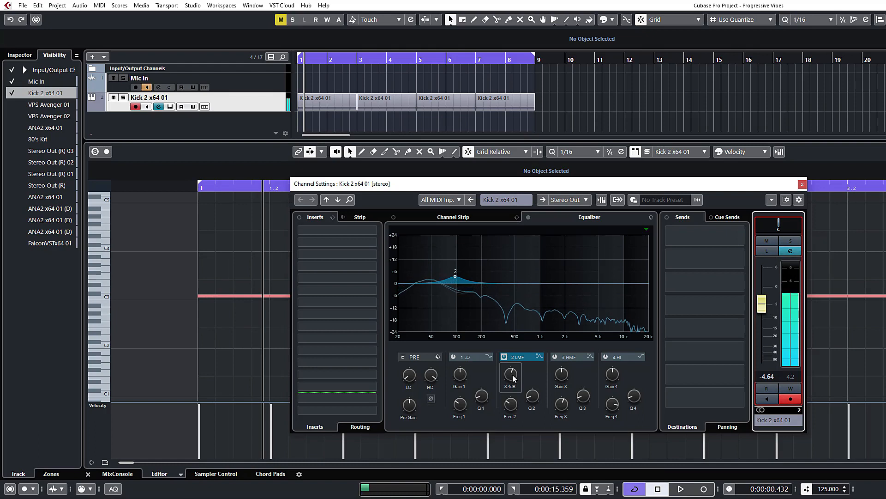
drag(512, 378, 512, 375)
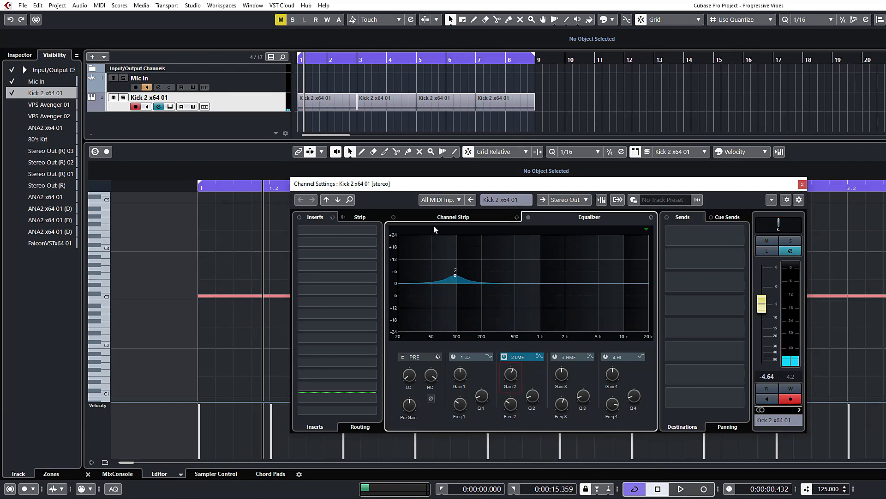
Step: Close the kick's channel settings and hide the note editor
click(802, 185)
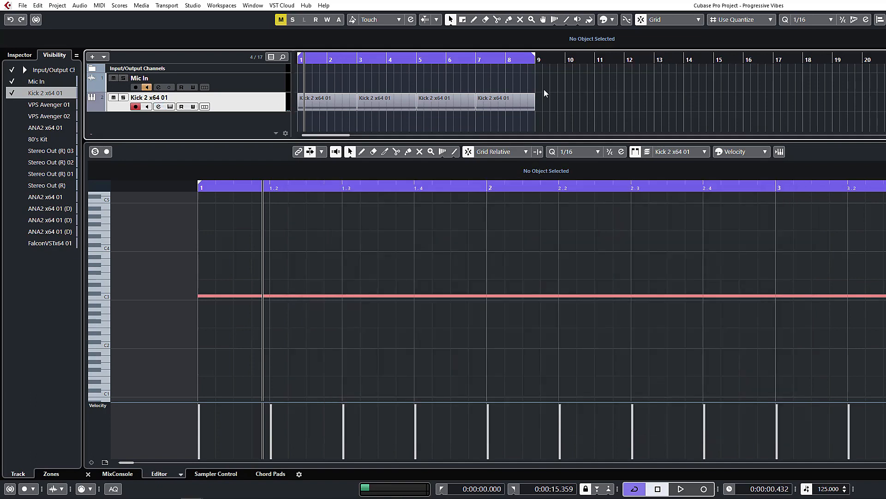
key(ctrl+alt+e)
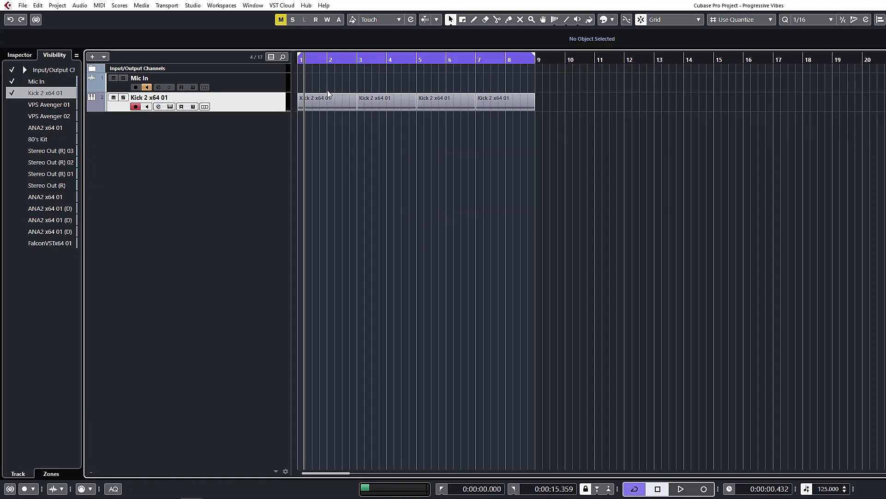
Step: Add one instrument track using FalconVSTx64, routed to Stereo Out, and open the Falcon instrument interface
right_click(228, 146)
click(265, 163)
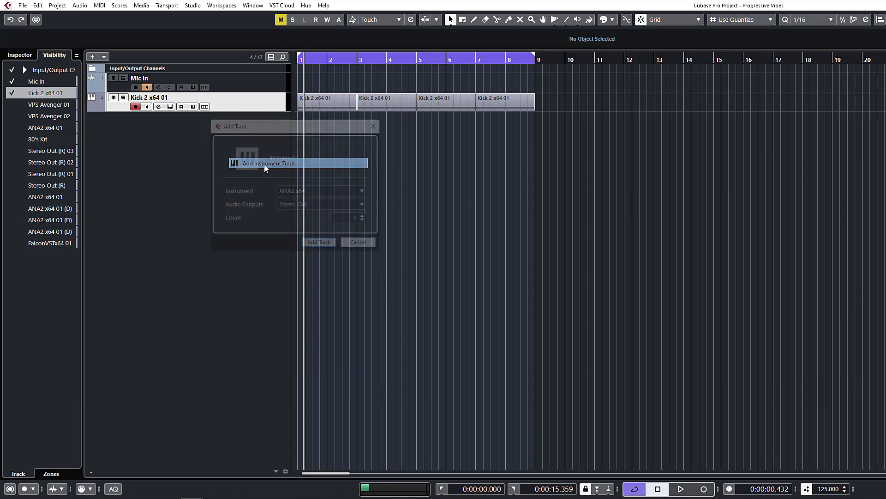
click(321, 193)
text(f)
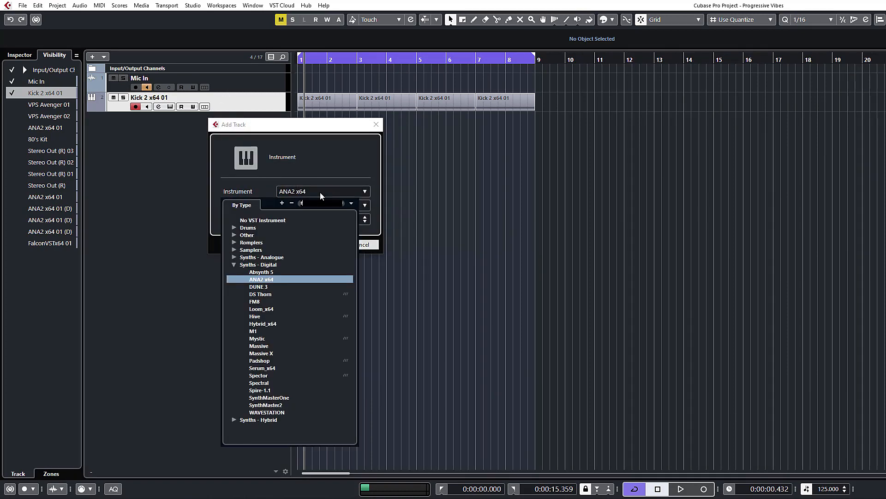
text(alcpo)
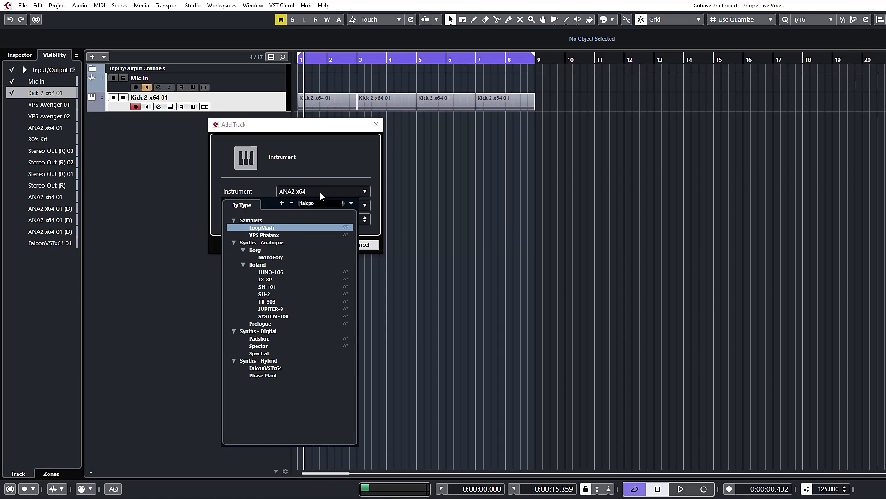
key(BackSpace)
key(BackSpace)
key(Return)
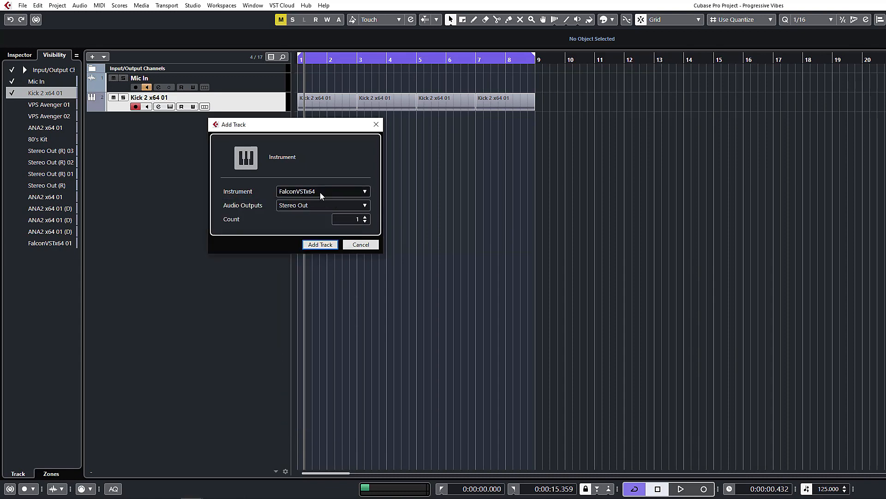
click(322, 248)
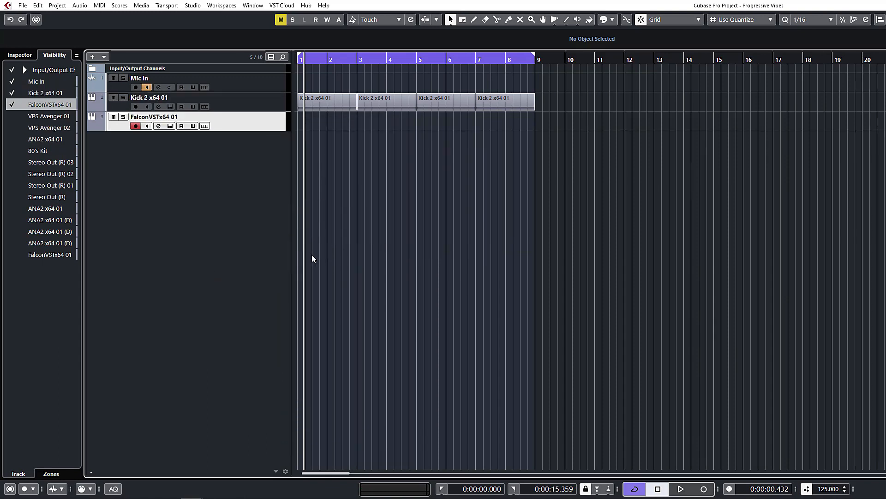
click(170, 126)
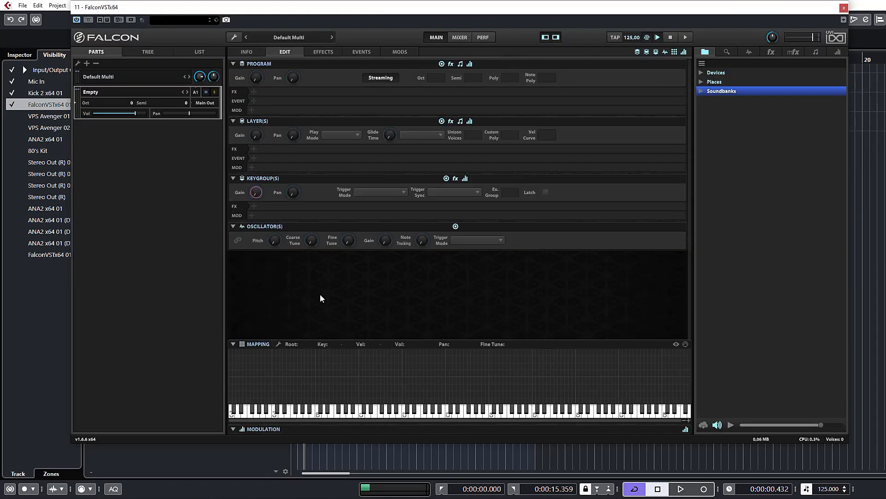
Step: Create a new program under Part 1 in Falcon's instrument tree
drag(413, 18, 390, 35)
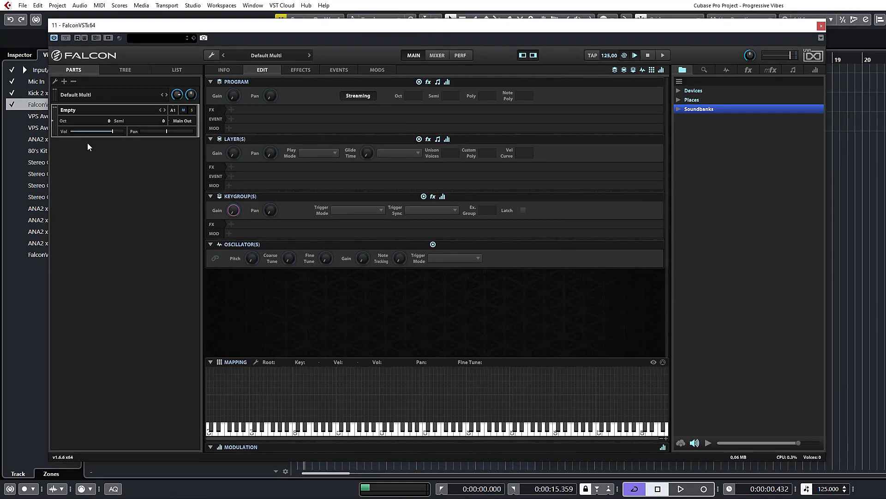
right_click(120, 109)
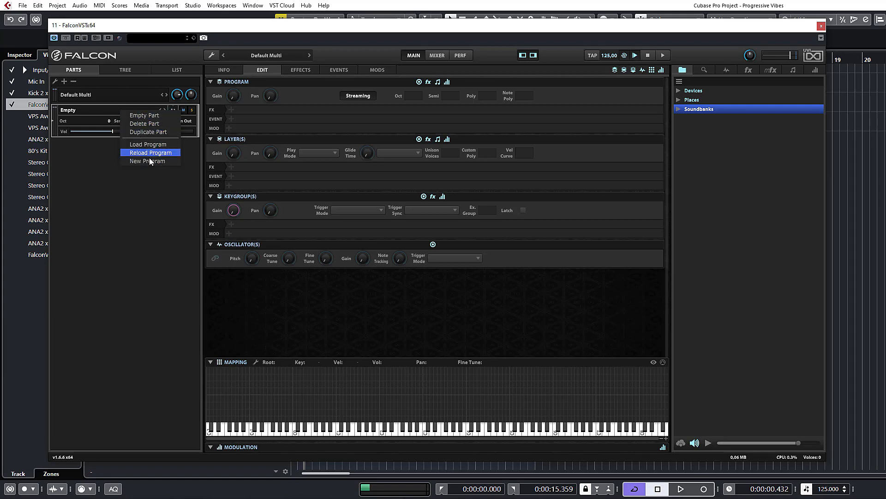
click(129, 190)
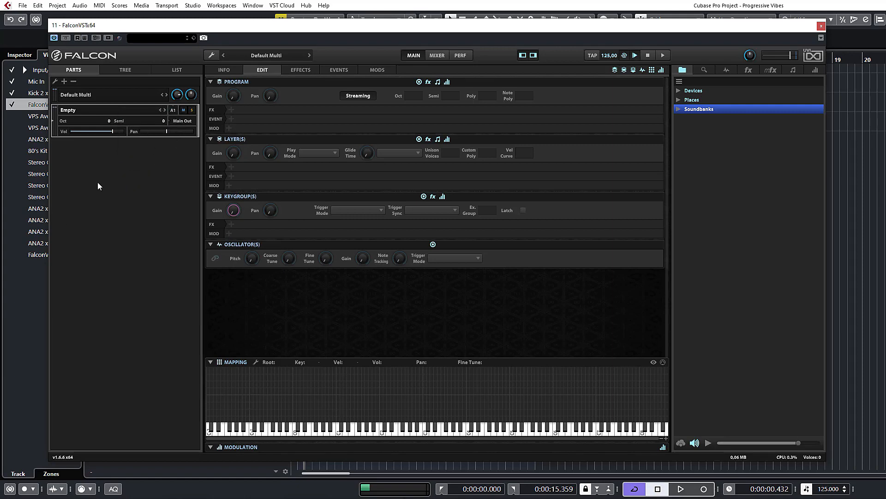
click(123, 71)
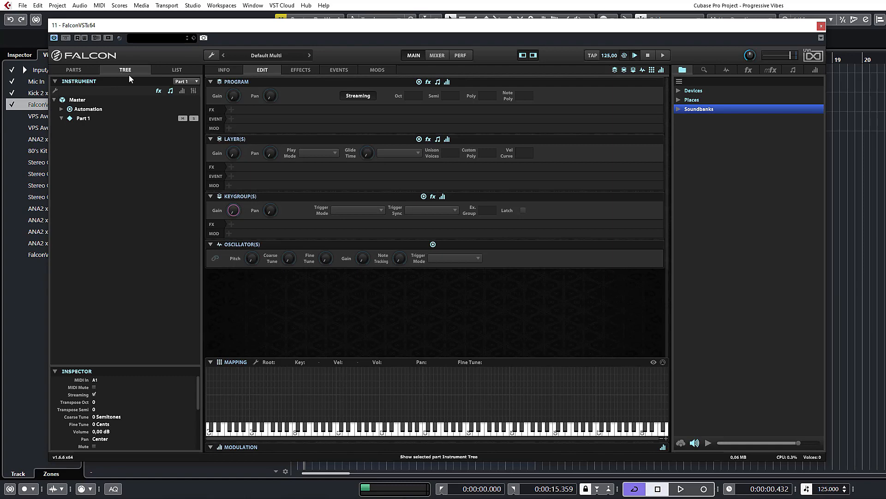
click(89, 110)
click(78, 121)
right_click(77, 121)
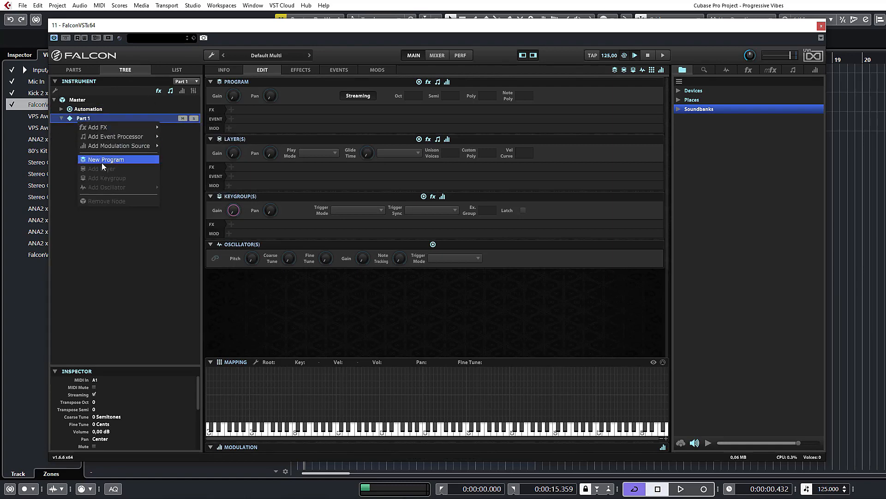
click(101, 162)
click(109, 129)
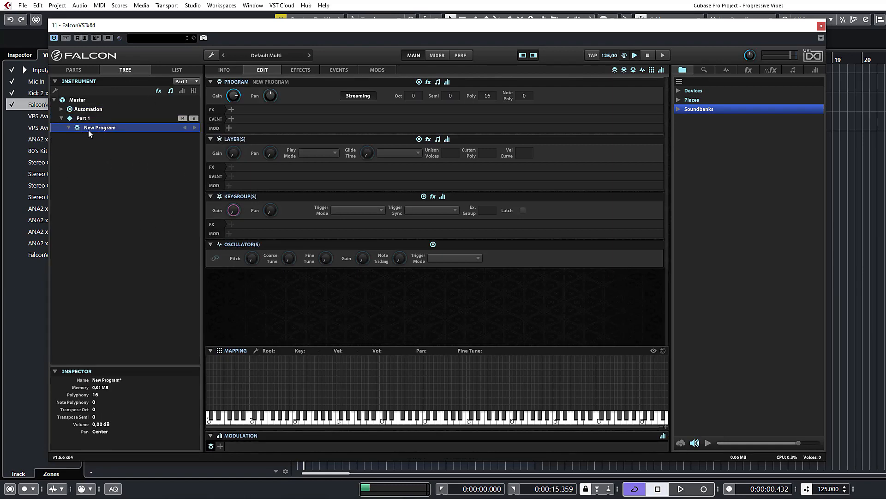
Step: Add a layer to the new program and a keygroup inside that layer
right_click(89, 129)
click(126, 179)
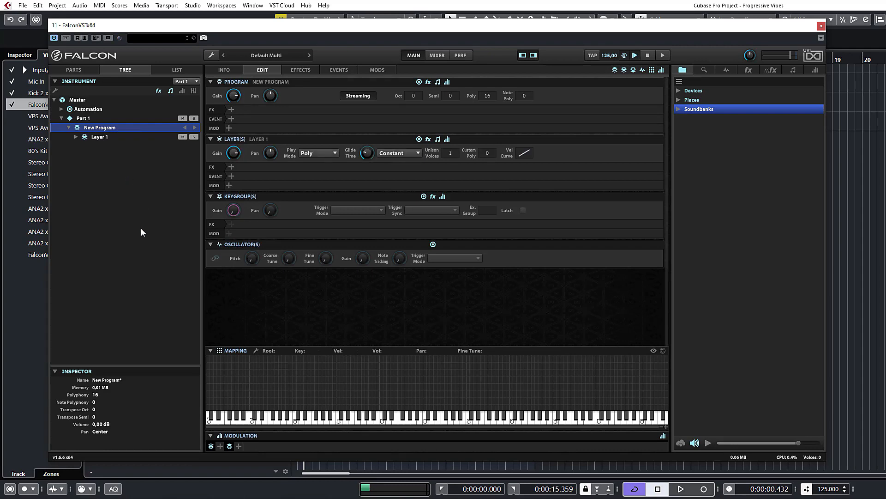
click(76, 140)
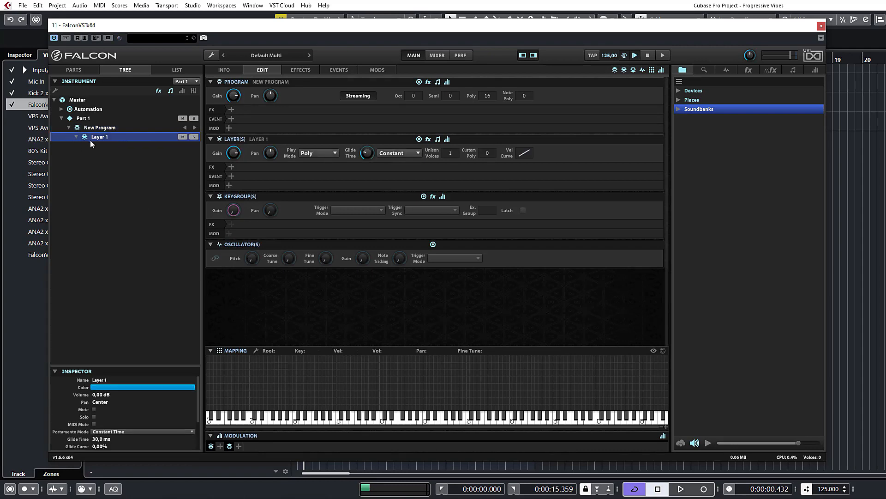
right_click(92, 137)
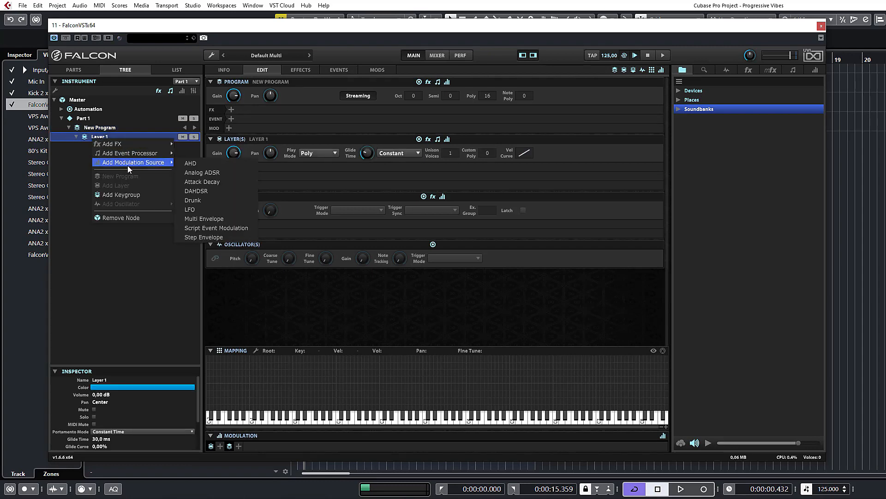
click(123, 195)
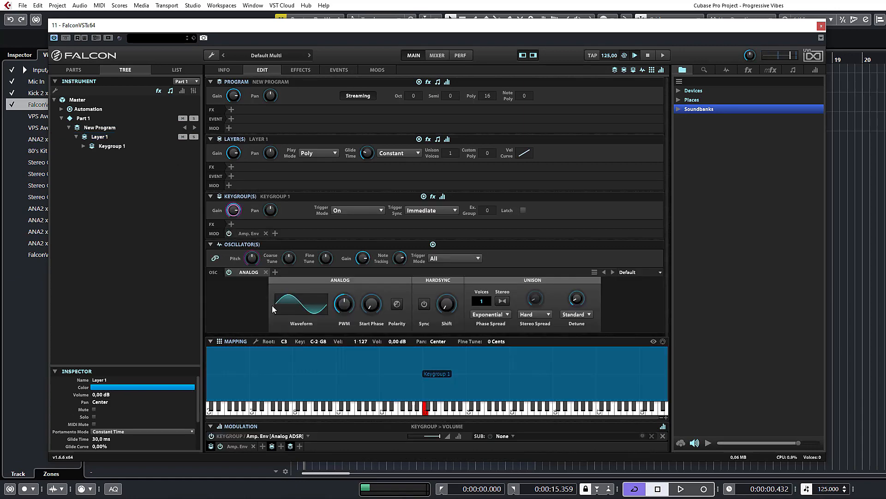
Step: Switch the keygroup's oscillator to Drum, with a longer noise decay and the mixer fully on OSC (noise at -400 dB)
click(246, 273)
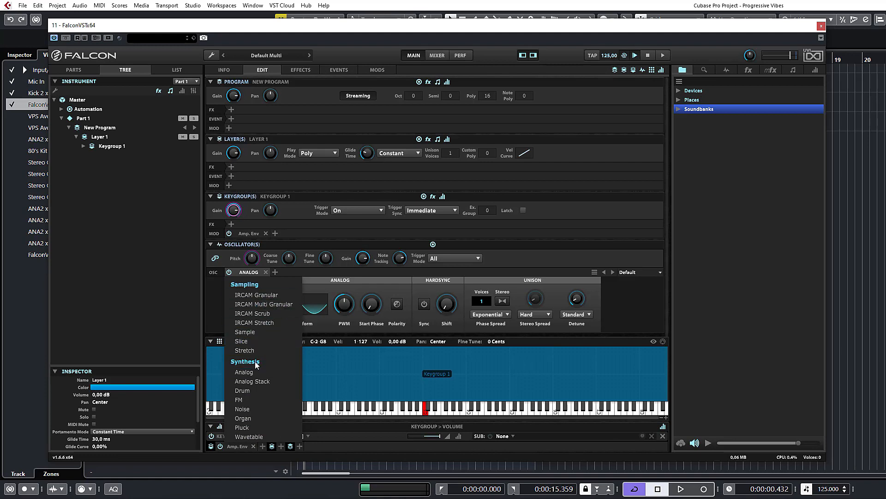
click(243, 391)
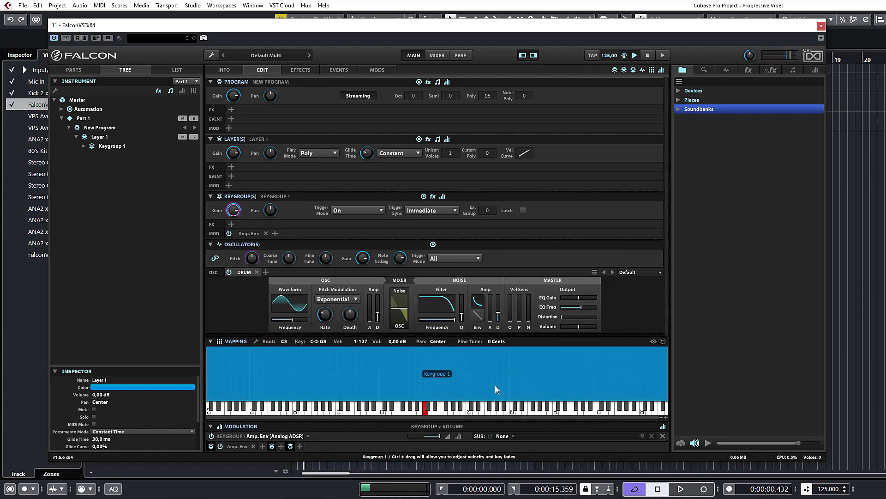
drag(400, 308, 400, 271)
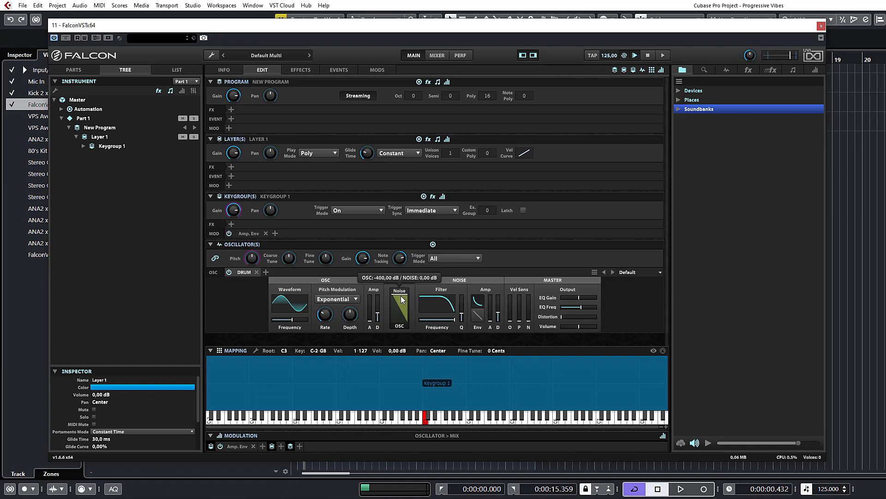
drag(498, 318, 504, 304)
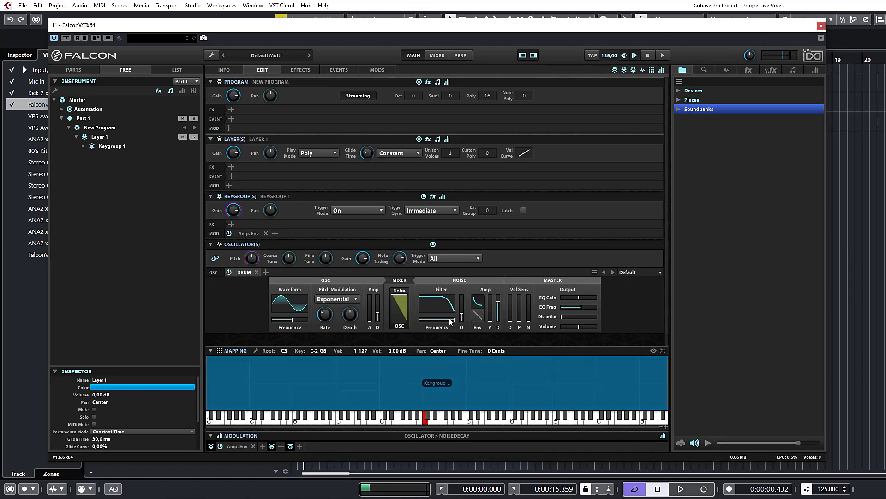
drag(406, 299, 407, 323)
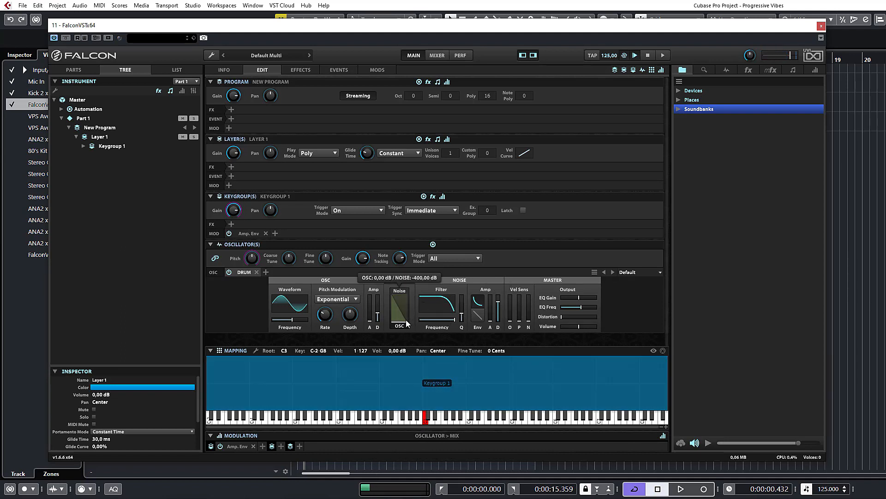
Step: Set the Drum oscillator's frequency to C5 and close the Falcon interface
double_click(294, 319)
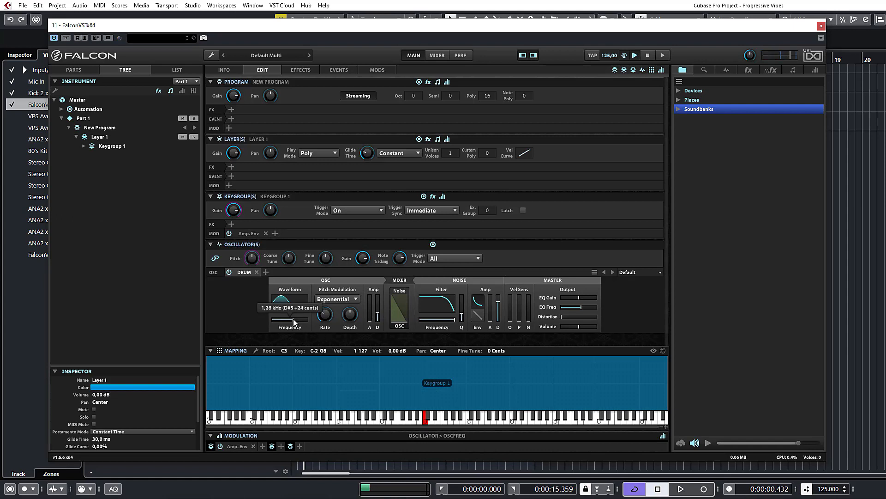
text(c5)
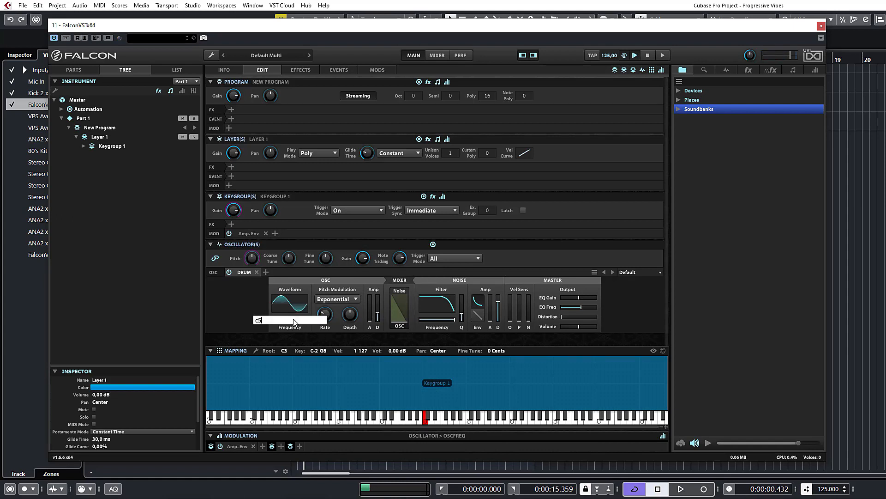
key(Return)
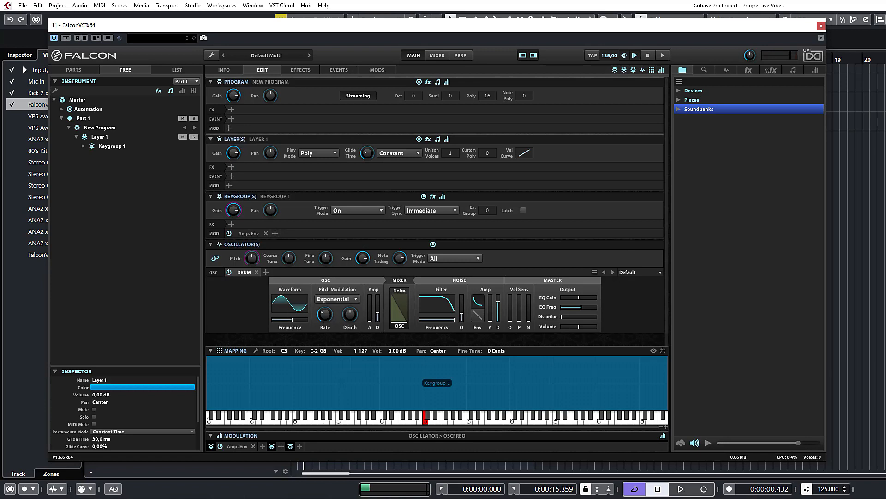
click(822, 26)
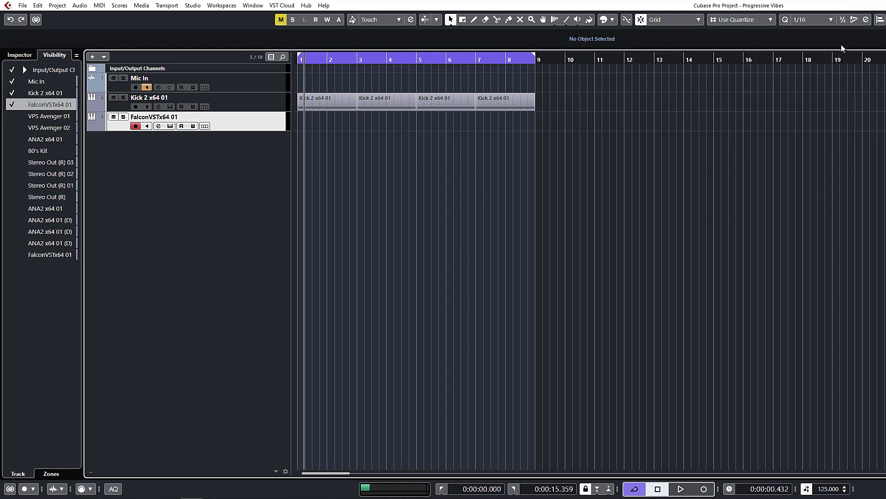
Step: Load the 1/4 Sw-15 quantize preset, change its grid to 1/16 and save it as the 1/16 Sw-15 preset
click(831, 19)
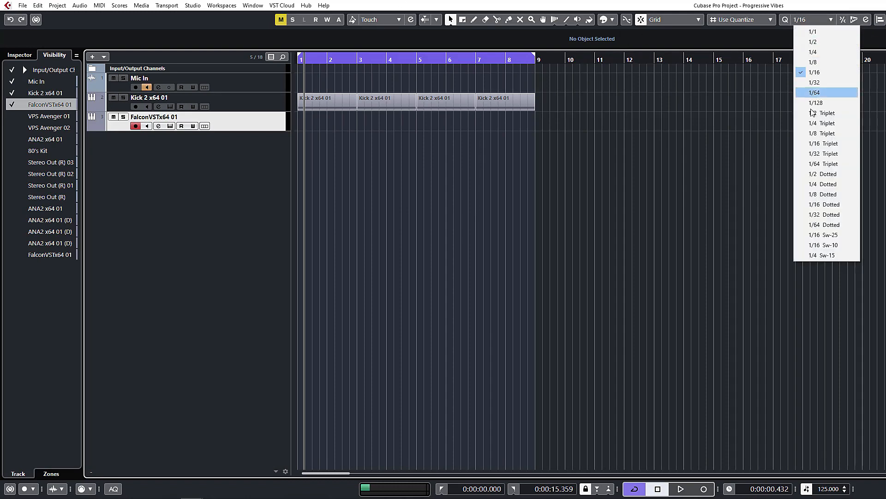
click(815, 257)
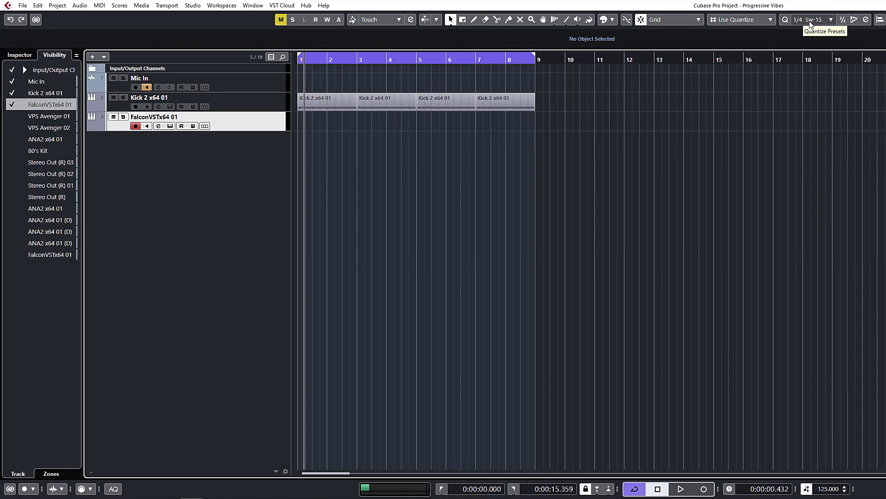
click(866, 19)
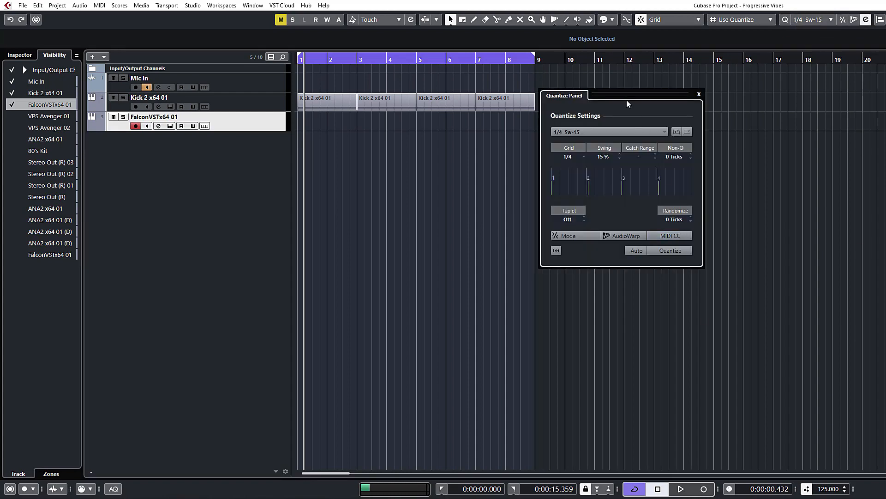
drag(627, 101, 452, 105)
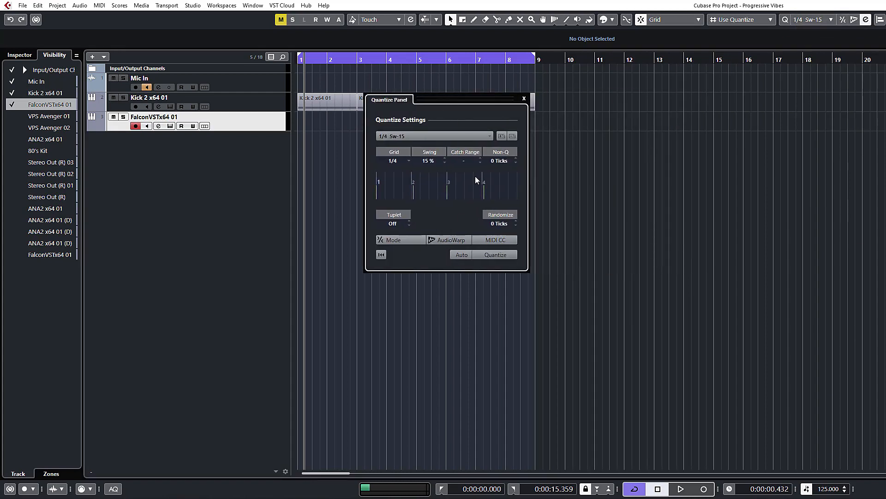
click(393, 161)
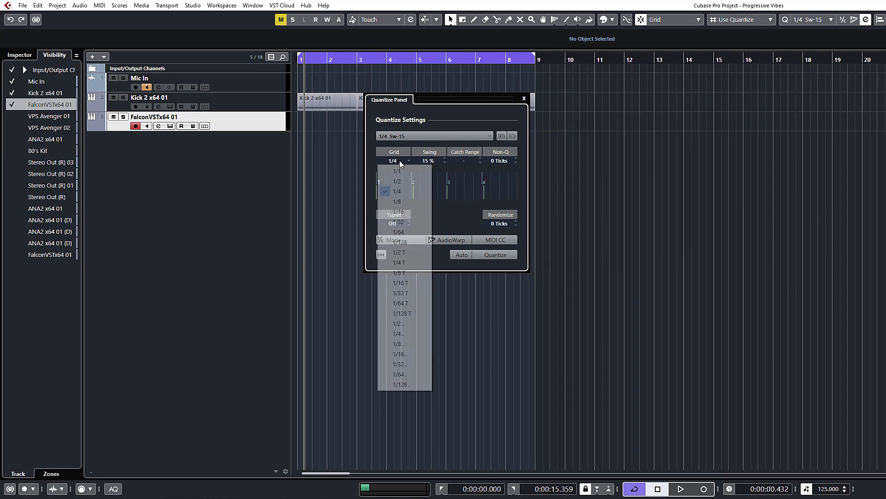
click(399, 212)
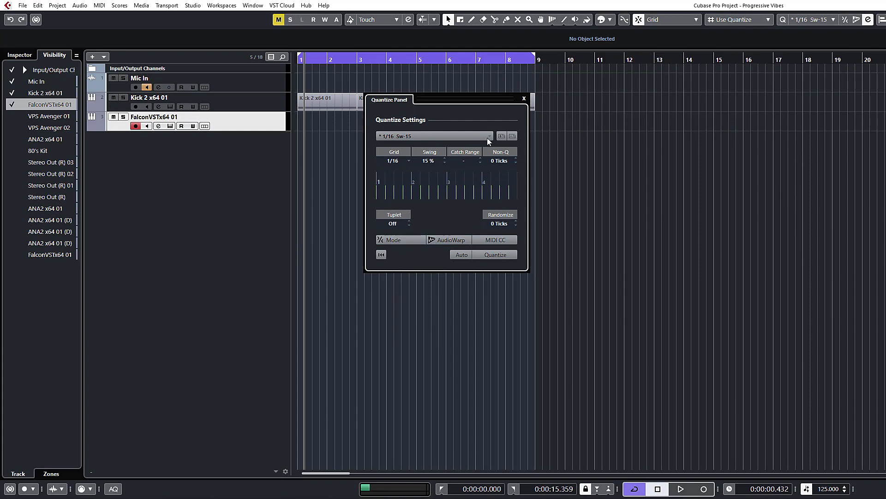
click(502, 136)
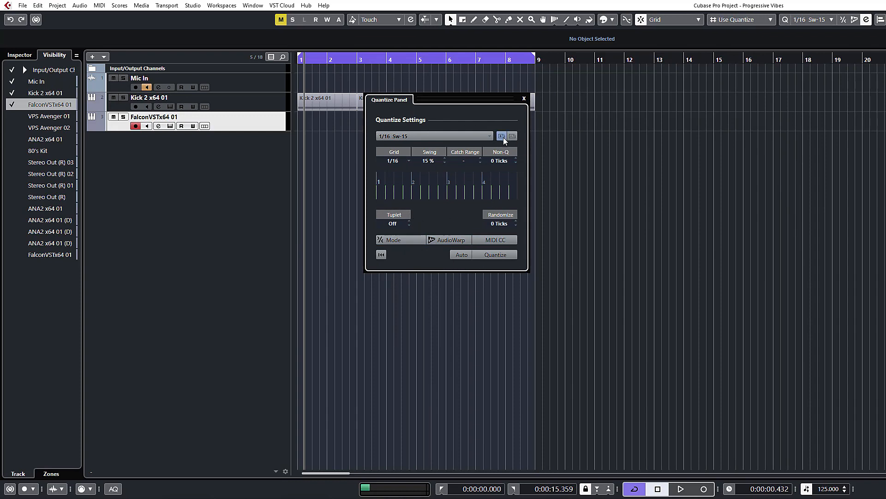
Step: Remove the 1/4 Sw-15 quantize preset and make 1/16 Sw-15 active, closing the quantize settings
click(417, 137)
click(408, 370)
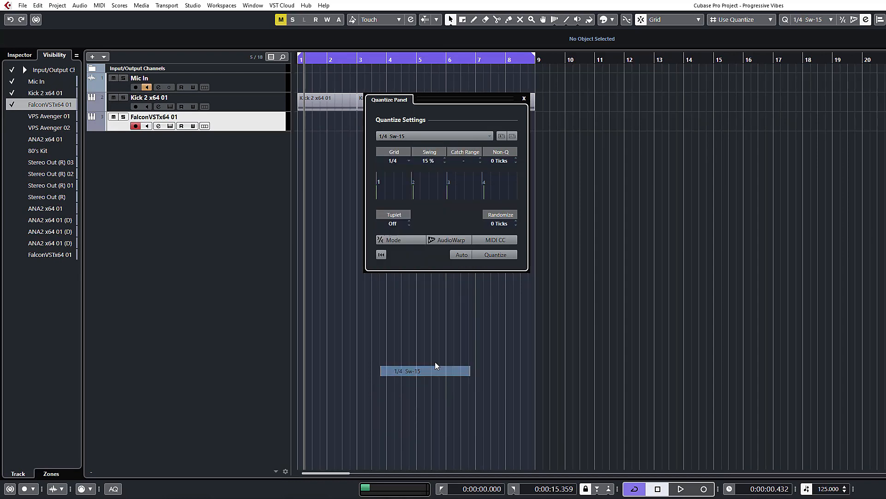
click(513, 136)
click(426, 136)
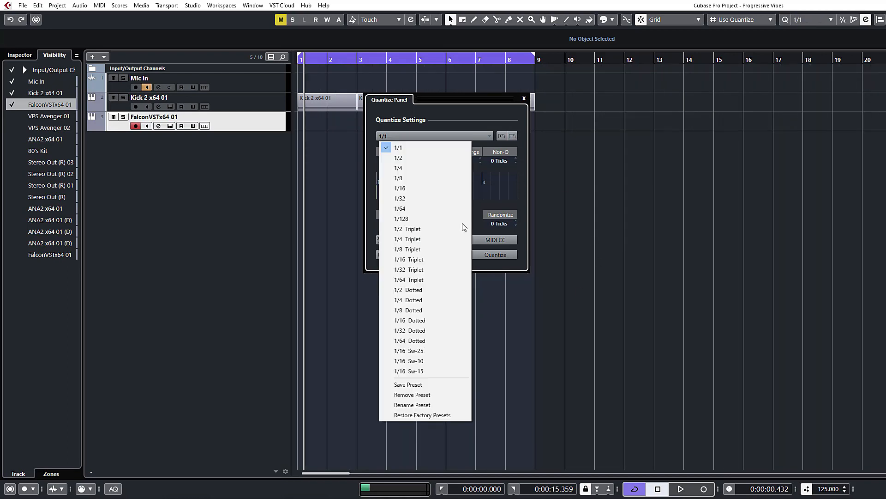
click(409, 371)
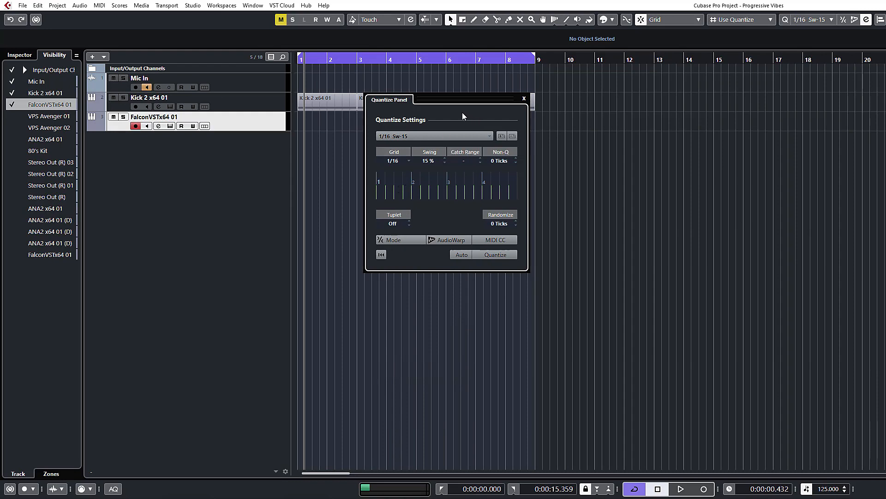
click(523, 99)
Step: Create an empty two-bar part from bar 1 to bar 3 on the Falcon track and open it for note editing
key(alt+1)
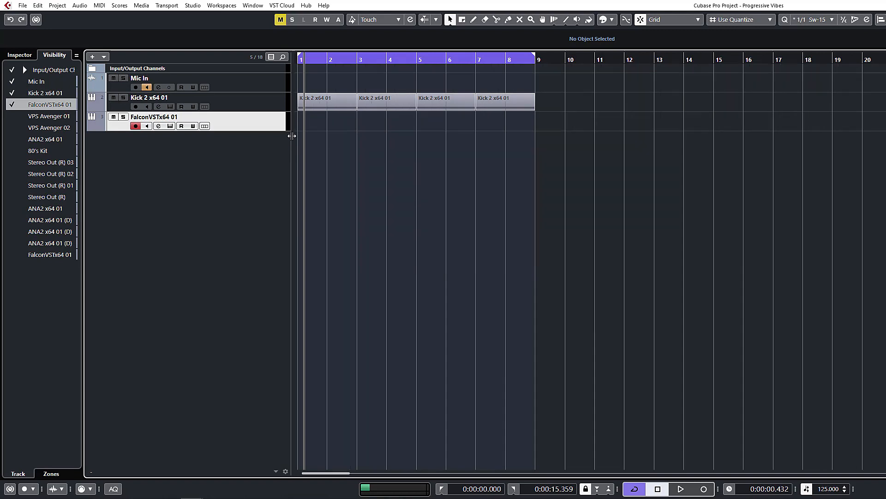
drag(308, 122, 353, 124)
double_click(332, 124)
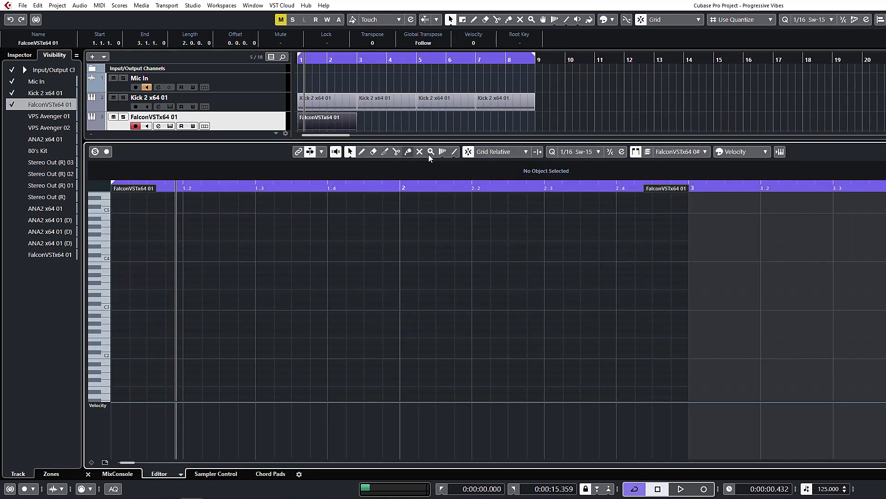
key(h)
key(h)
key(h)
key(h)
key(h)
key(h)
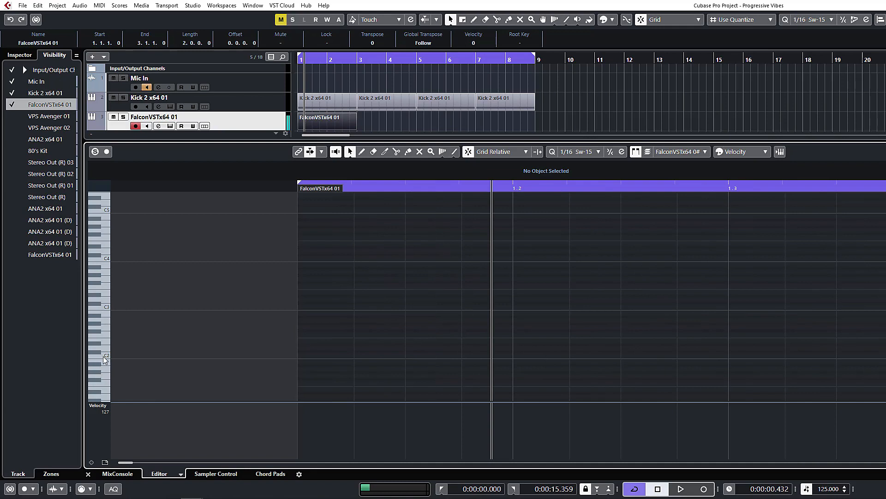
scroll(104, 356, down, 5)
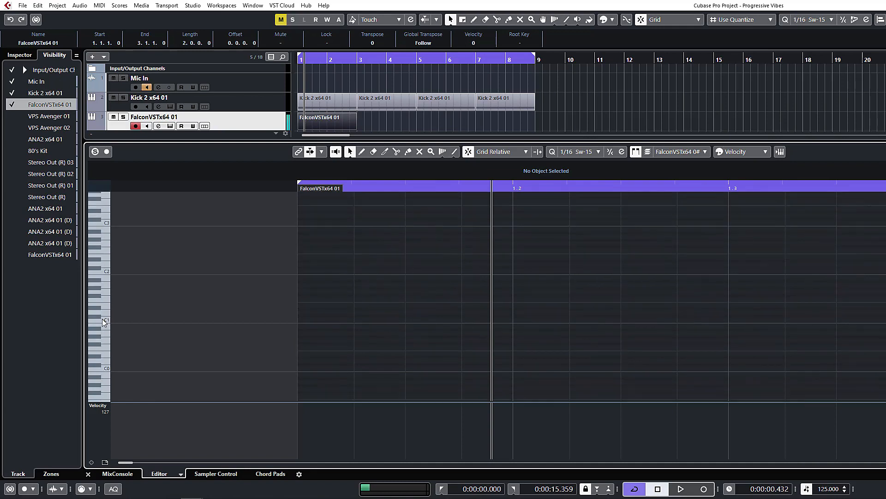
Step: Open the Falcon interface, check the Drum oscillator's frequency value and close the interface again
click(386, 121)
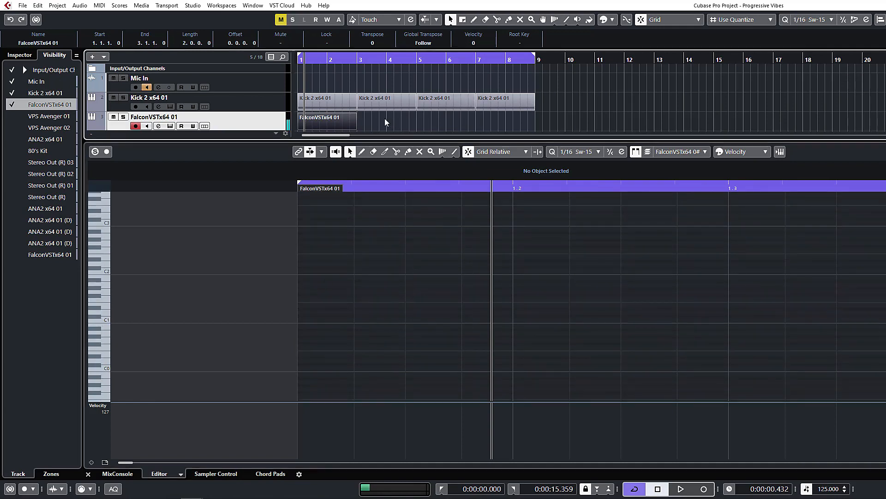
click(171, 127)
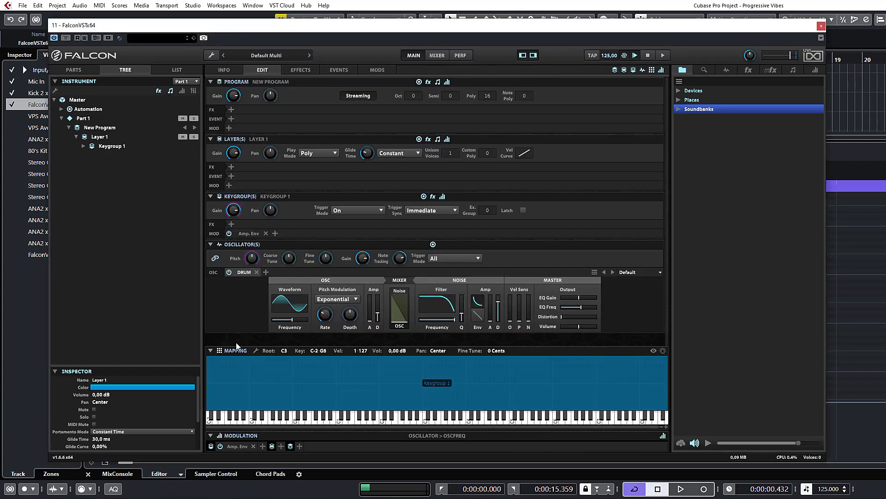
double_click(293, 319)
key(Return)
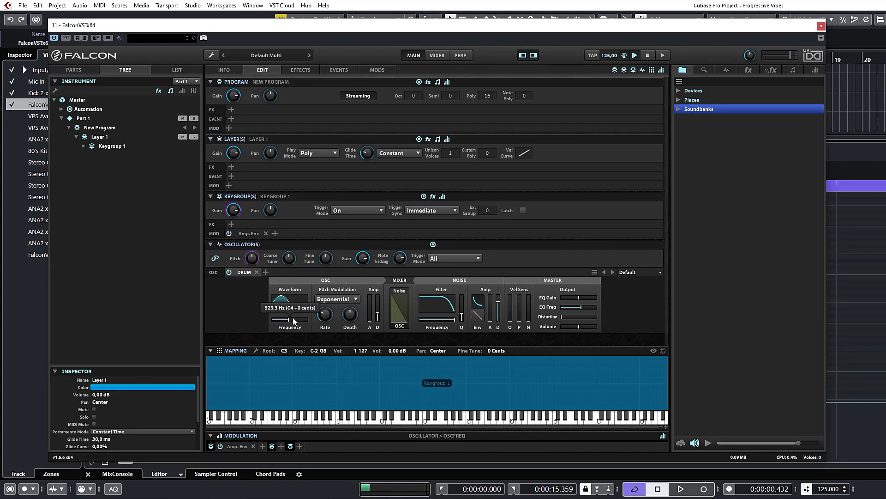
key(ctrl+w)
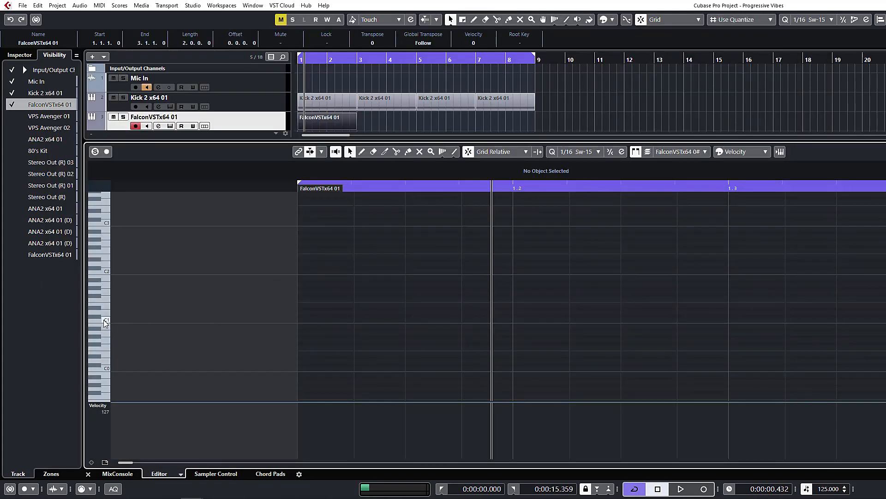
Step: Draw eight consecutive 1/16 notes on C1 across the first two beats of the Falcon part, leaving them deselected
alt+click(323, 320)
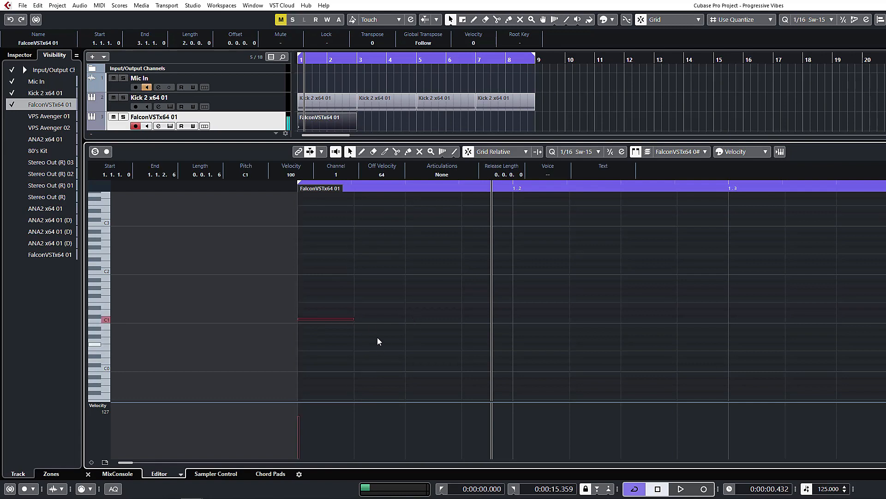
alt+click(380, 317)
alt+click(431, 319)
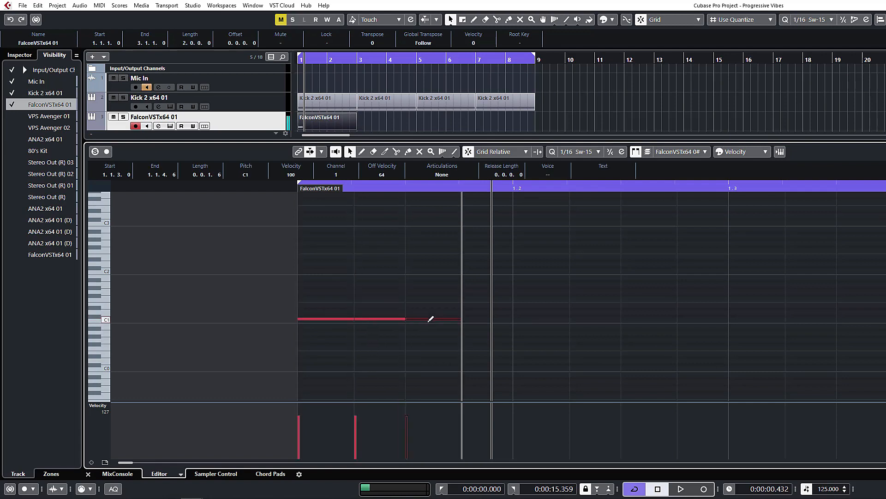
alt+click(492, 319)
alt+click(548, 318)
drag(548, 318, 714, 317)
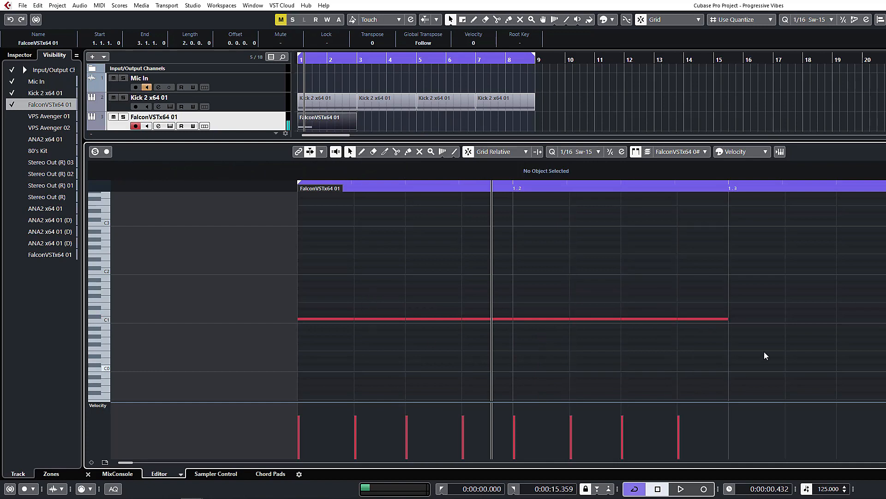
key(ctrl+a)
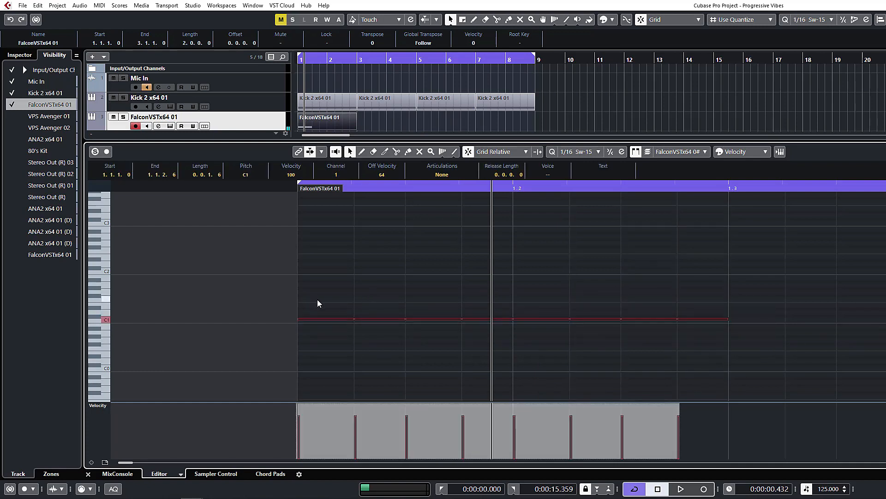
click(359, 270)
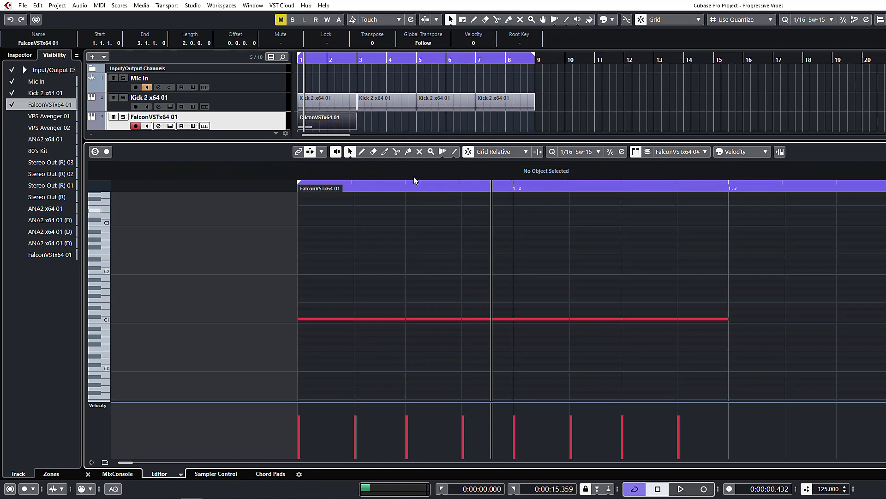
Step: Set the velocities of the first, second and fourth bass notes to maximum and the third clearly lower, then briefly audition the pattern
mouse_move(307, 407)
mouse_down()
mouse_move(356, 445)
mouse_move(412, 417)
mouse_move(525, 439)
mouse_move(573, 414)
mouse_up()
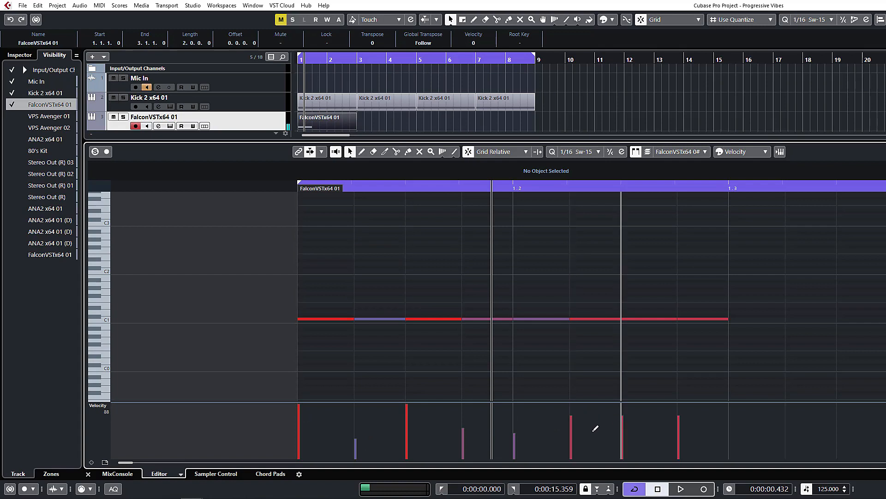
mouse_move(461, 401)
mouse_down()
mouse_move(467, 389)
mouse_move(358, 426)
mouse_move(410, 430)
mouse_up()
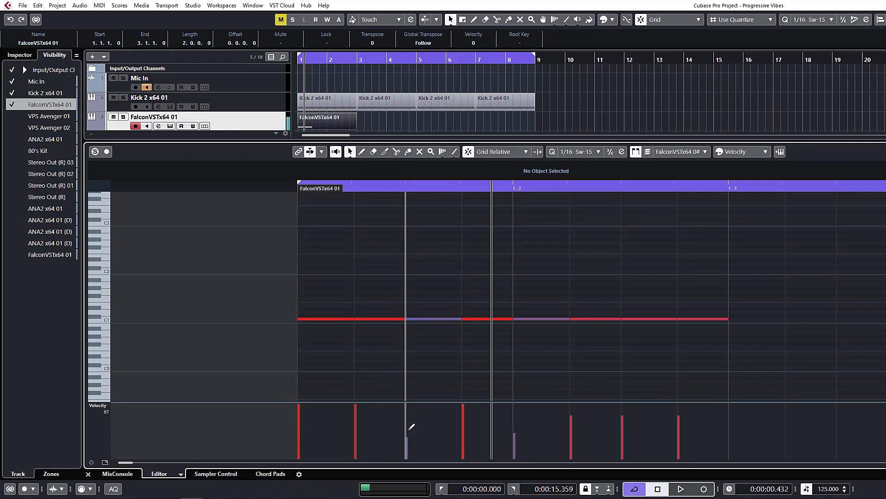
click(298, 188)
key(space)
key(space)
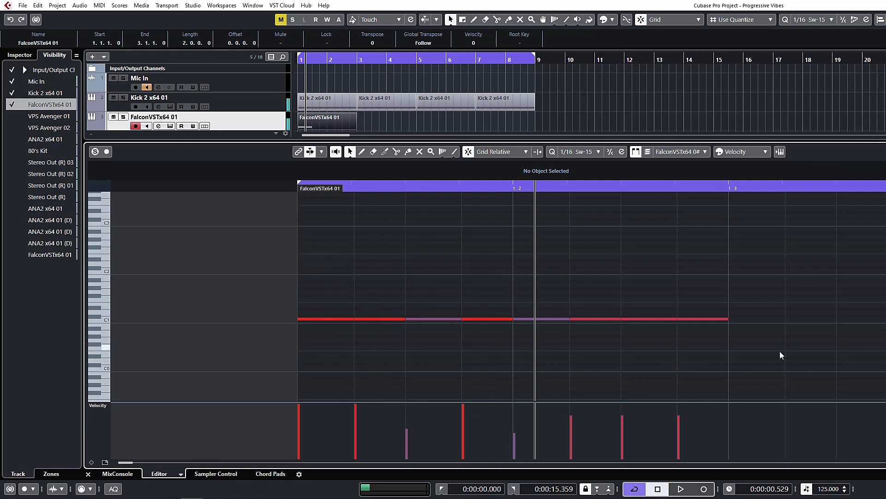
Step: Replace the notes after the first beat with repeats of its four-note pattern to fill bar 1
drag(780, 355, 253, 356)
key(Delete)
key(alt+d)
key(alt+d)
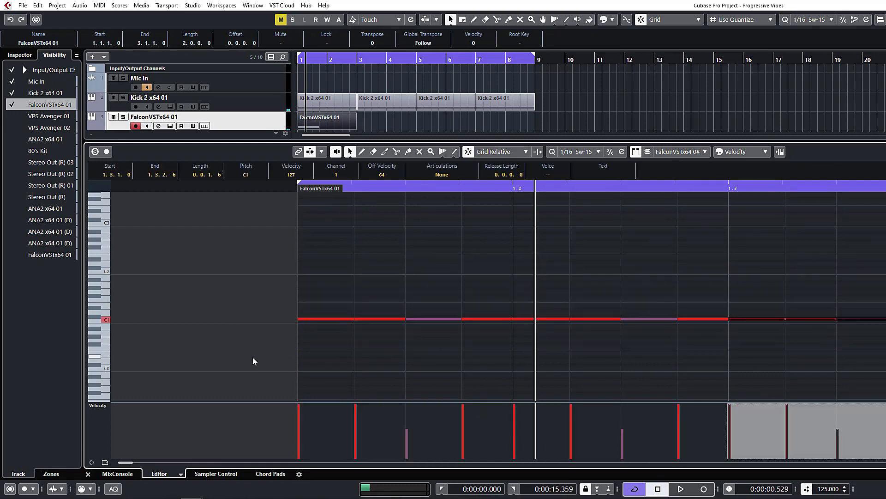
key(g)
key(g)
key(g)
key(g)
key(alt+d)
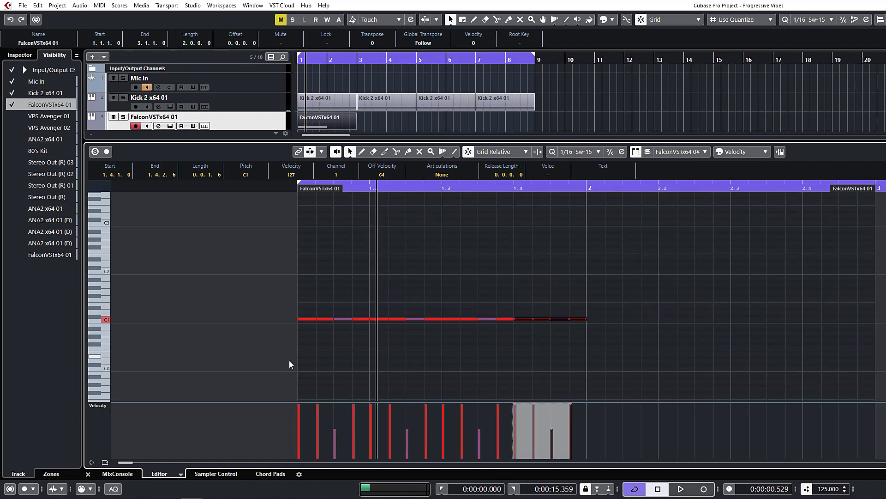
Step: Lower the second bass note's velocity moderately and delete all notes after the first beat
click(421, 390)
click(318, 416)
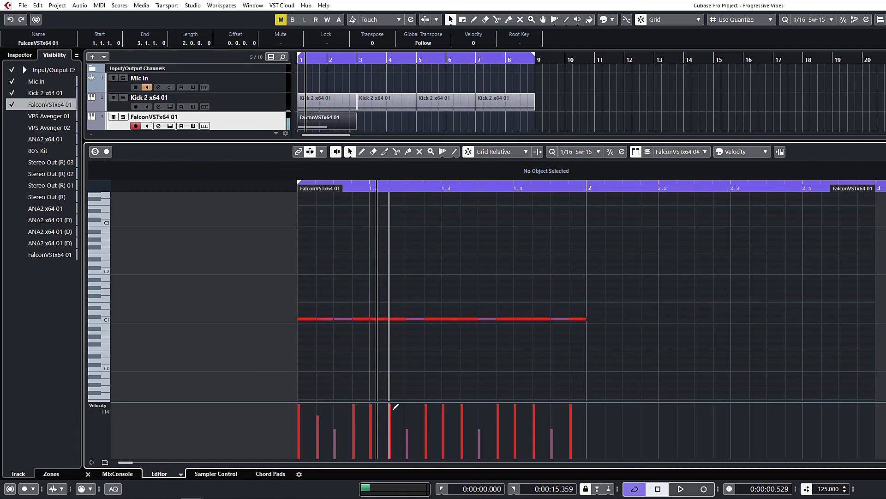
drag(608, 271, 377, 357)
key(Delete)
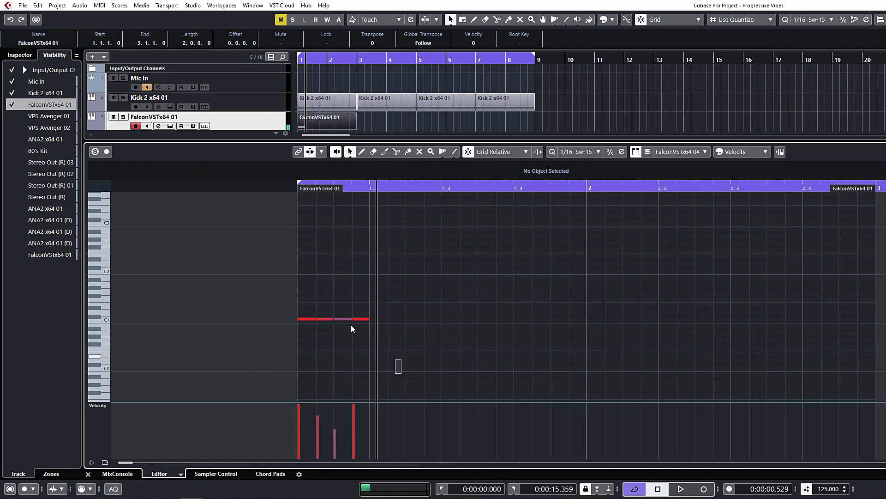
Step: Duplicate the four-note first-beat pattern seven times to fill both bars of the Falcon part
drag(351, 325, 196, 239)
key(ctrl+d)
key(ctrl+d)
key(ctrl+d)
key(ctrl+d)
key(ctrl+d)
key(ctrl+d)
key(ctrl+d)
click(271, 237)
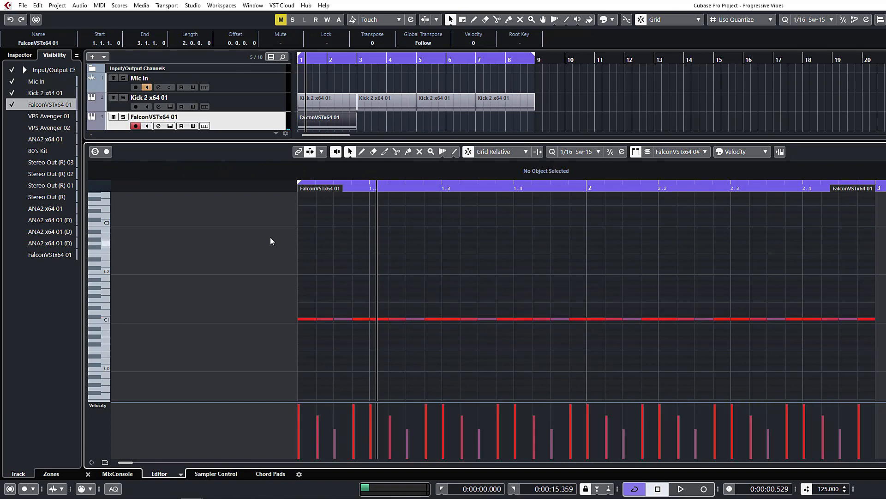
Step: Play the two-bar bass pattern with the kick from the start of bar 1
click(293, 190)
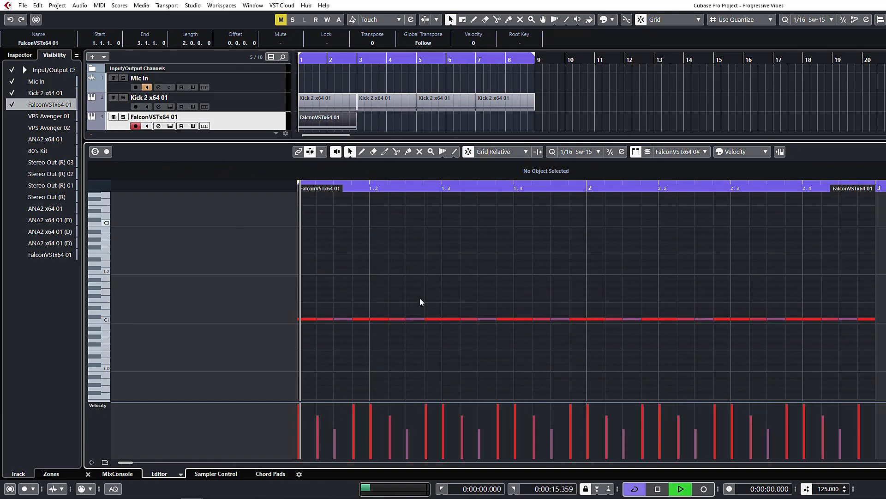
key(space)
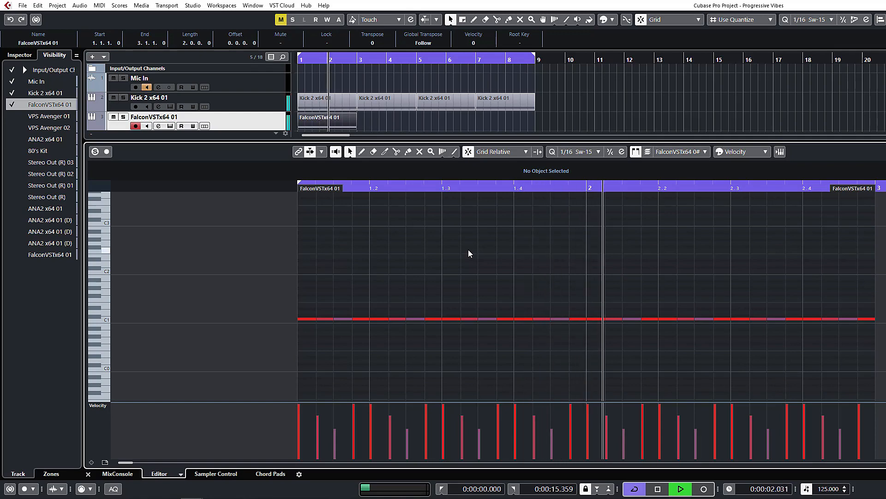
key(space)
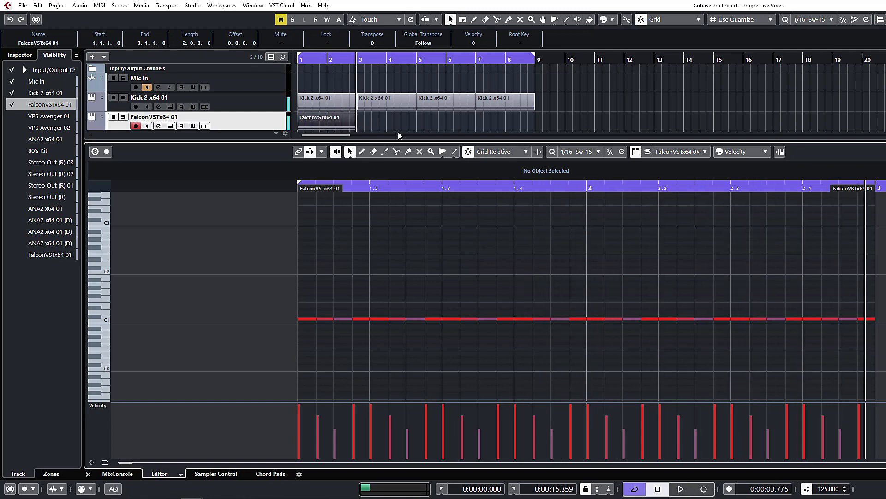
Step: Duplicate the two-bar Falcon part three times to fill bars 1 to 8, and play the loop from the start
click(331, 123)
key(ctrl+d)
key(ctrl+d)
key(ctrl+d)
key(period)
key(g)
key(g)
key(space)
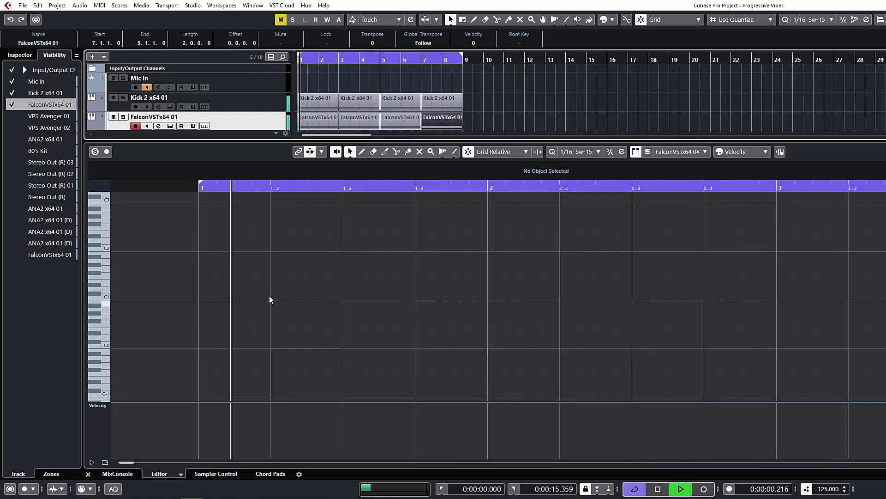
Step: Close the note editor, adjust the Drum oscillator's amplitude decay in Falcon by ear, then close Falcon and stop playback
key(Return)
click(484, 74)
click(168, 127)
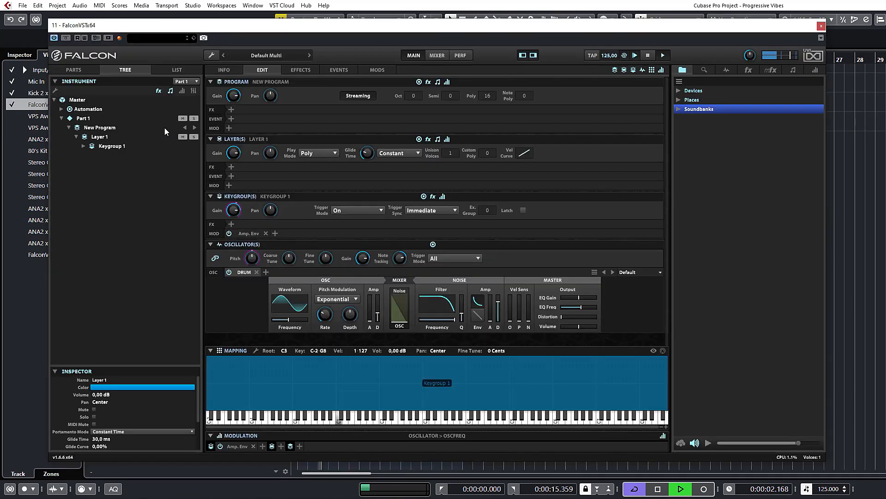
drag(394, 25, 448, 16)
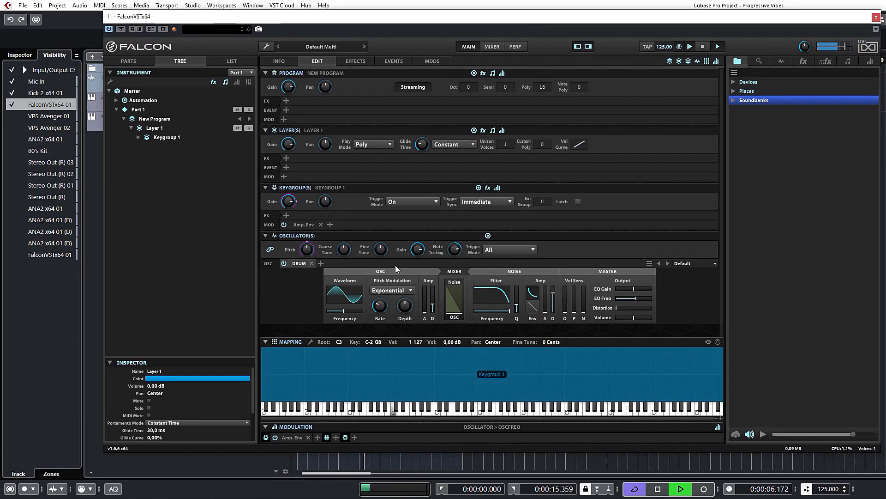
mouse_move(447, 294)
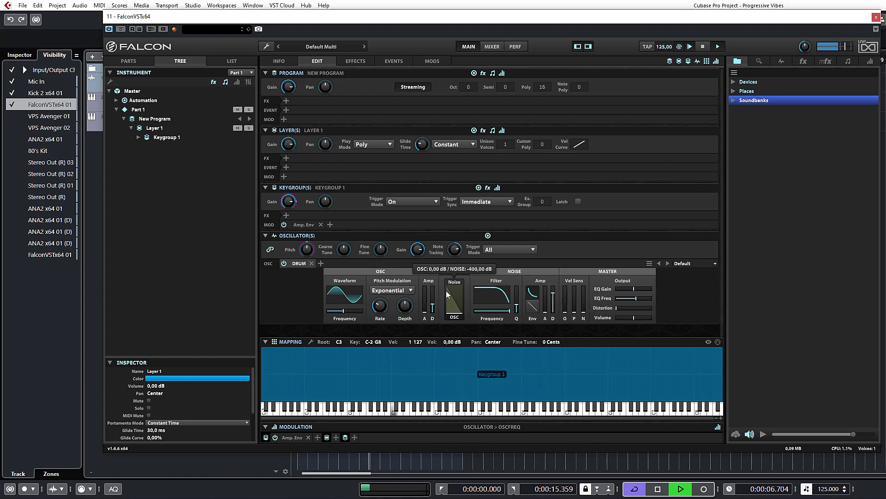
click(409, 312)
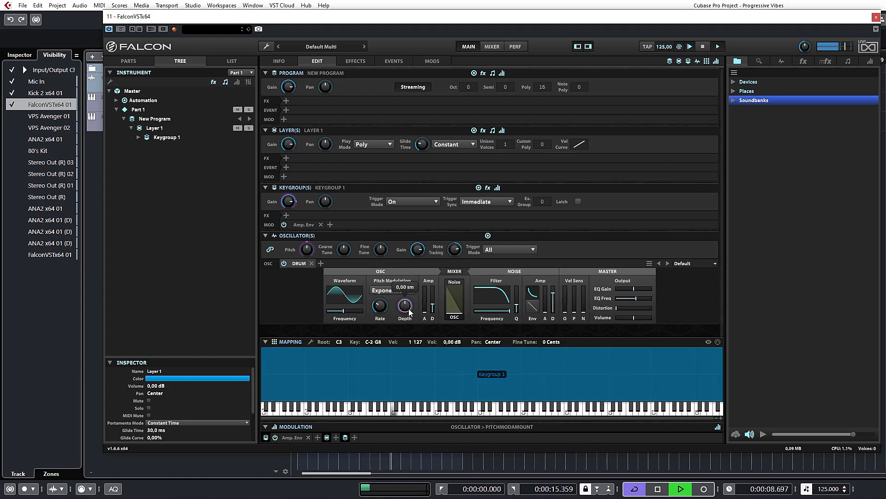
click(433, 316)
drag(433, 316, 436, 300)
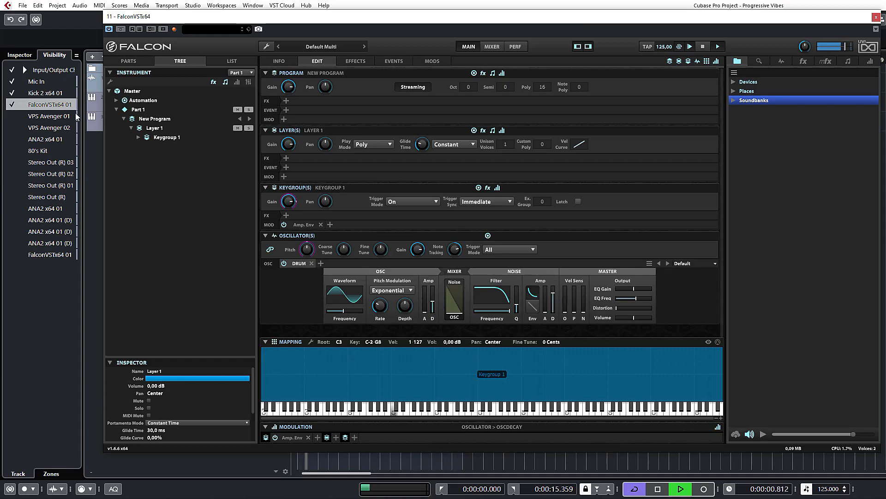
click(876, 17)
key(space)
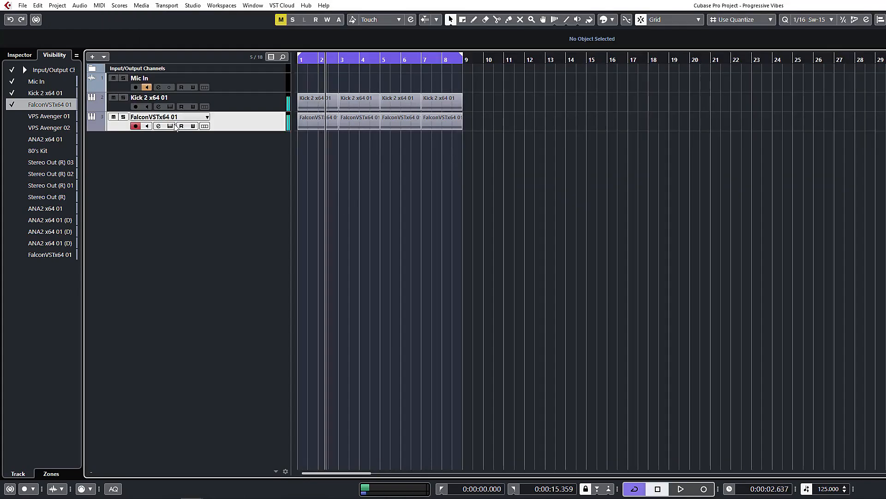
Step: Add the VPS Minichain effect to the fifth insert slot of the Falcon channel and show its editor
click(158, 127)
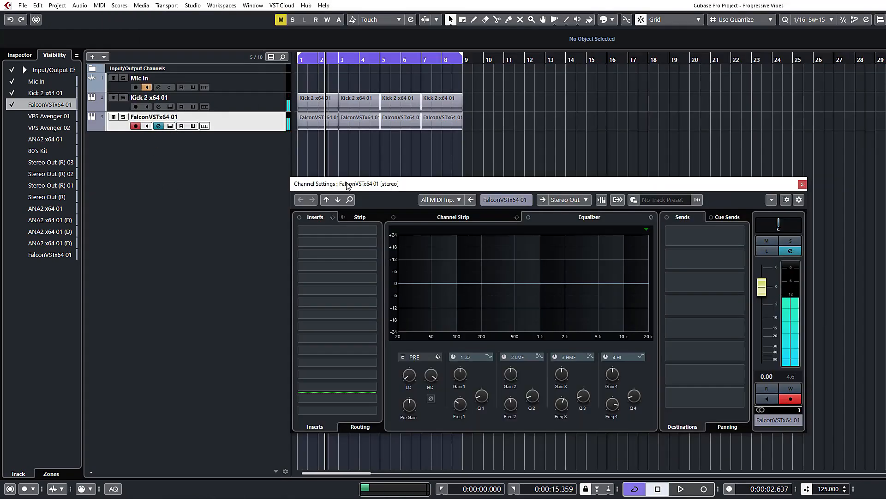
click(334, 281)
text(mini)
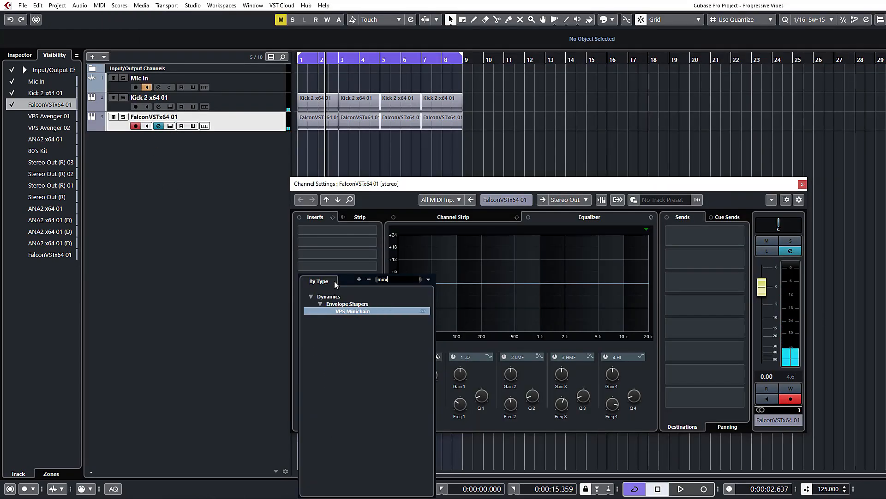
key(Return)
click(310, 278)
Step: Curve Minichain's release by about +6% during playback, and close the effect and the channel settings
key(space)
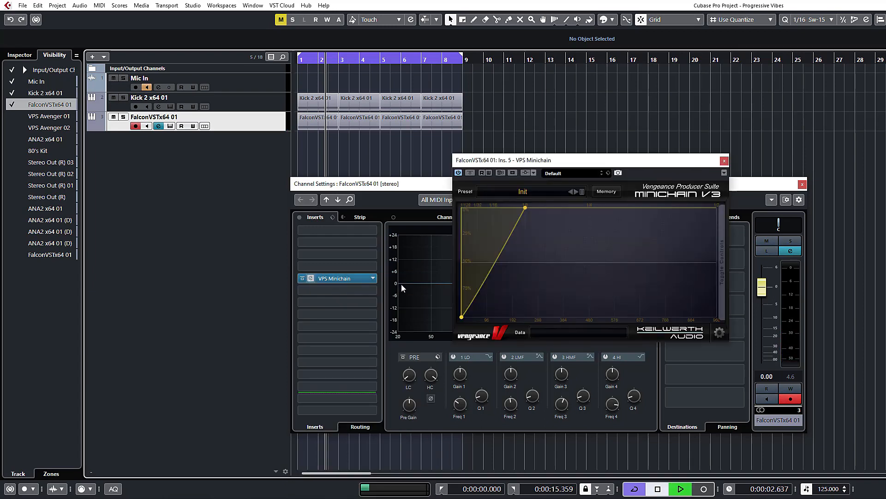
drag(502, 264, 499, 261)
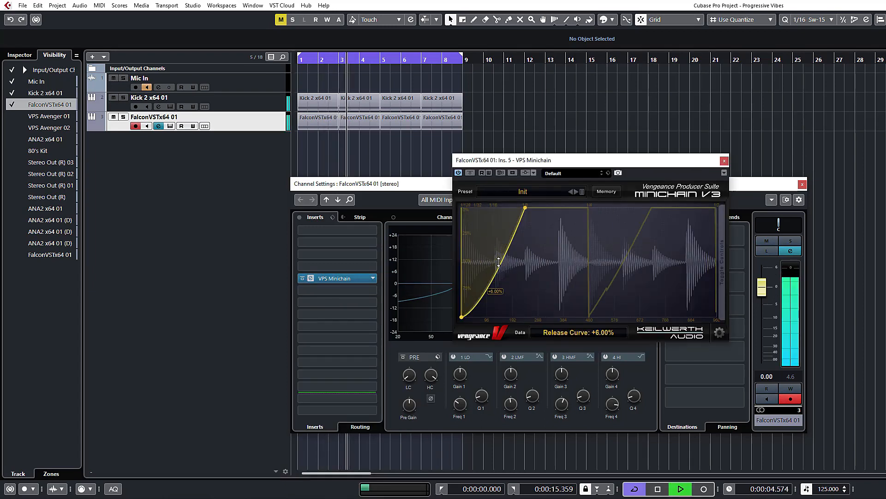
click(724, 160)
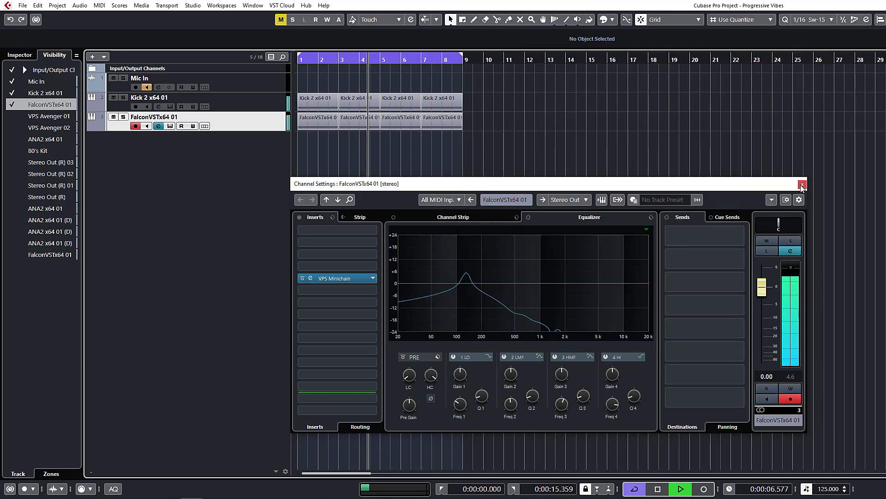
click(803, 184)
Step: Open Falcon's editor and raise the Drum oscillator's pitch modulation depth while auditioning the loop
click(170, 126)
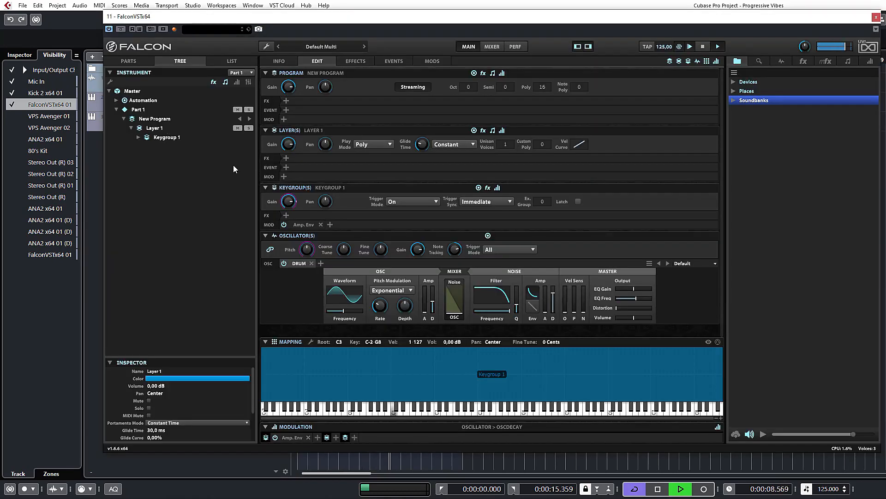
click(385, 308)
key(space)
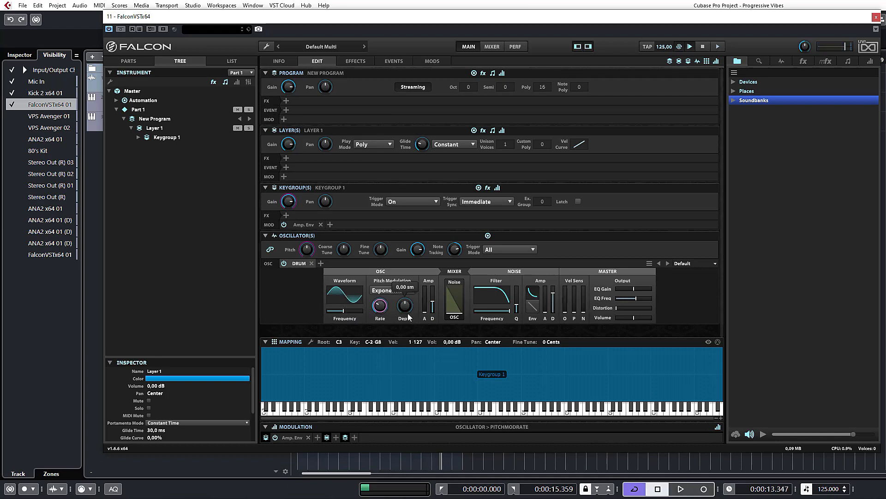
mouse_move(406, 308)
key(space)
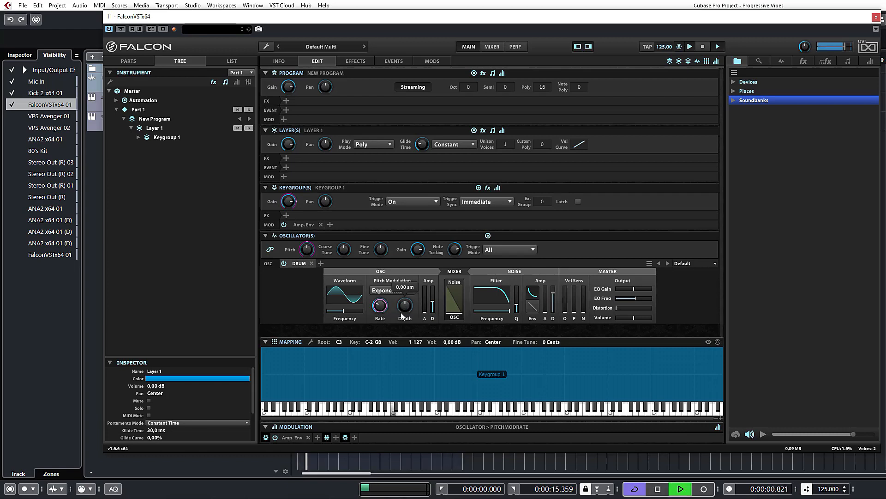
mouse_move(380, 320)
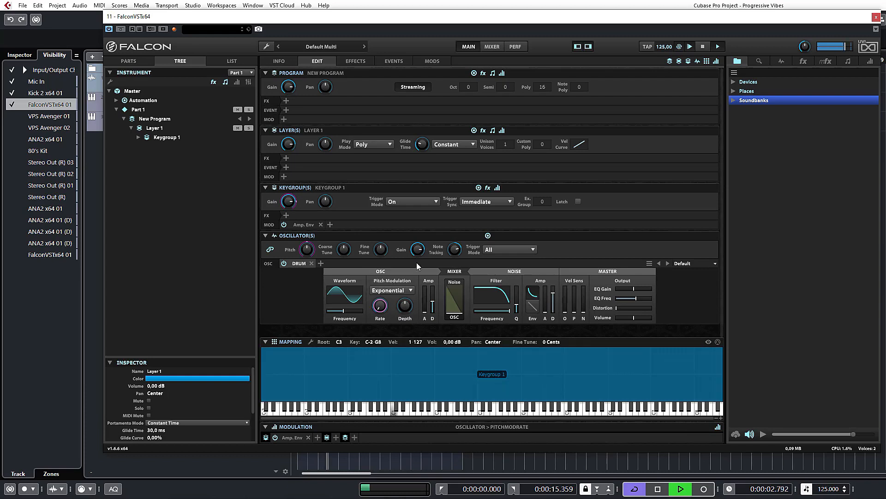
click(402, 305)
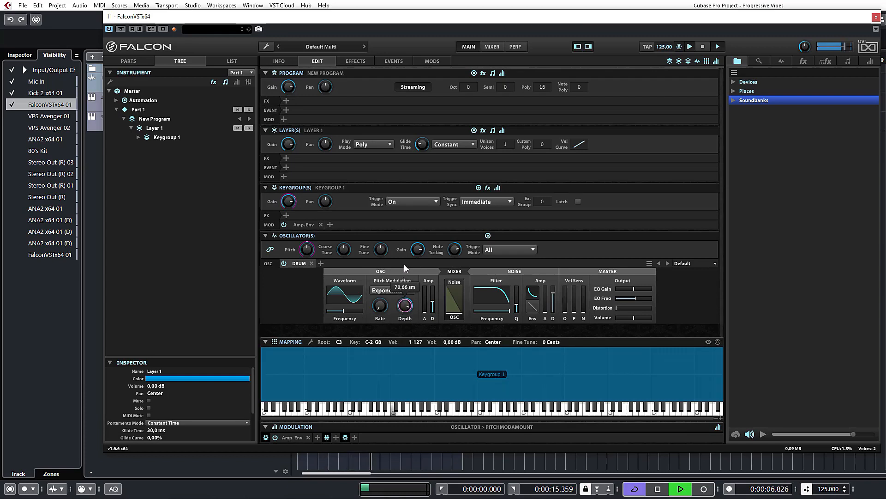
Step: Fine-tune the Drum oscillator's pitch modulation during playback to a rate of about 4.21 ms and a depth of about 60 sm, then stop
click(382, 312)
drag(381, 308, 381, 306)
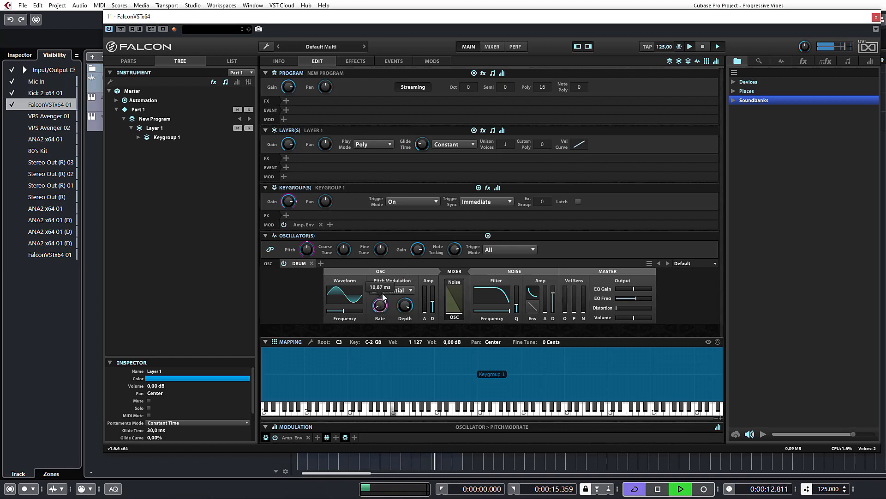
drag(384, 289, 385, 279)
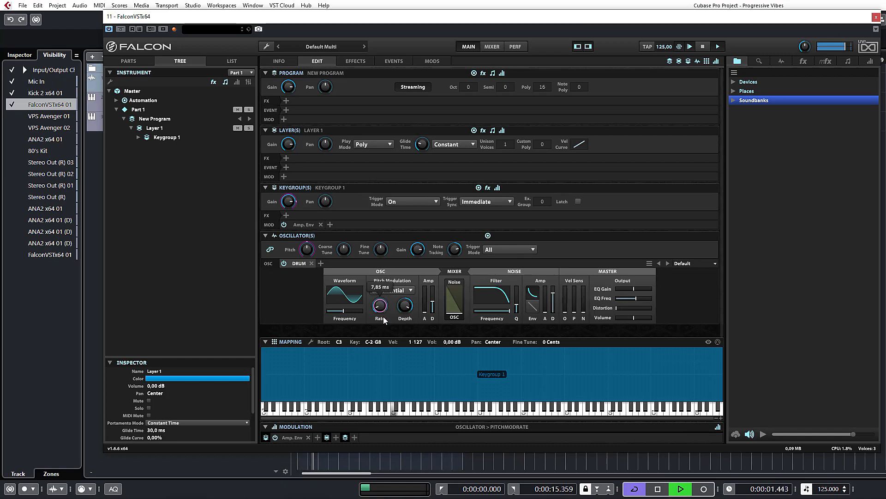
mouse_move(405, 310)
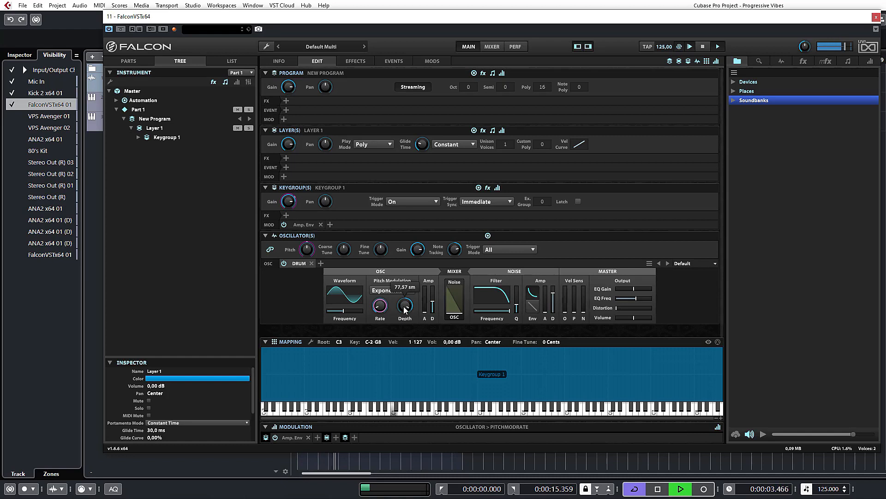
drag(405, 310, 403, 319)
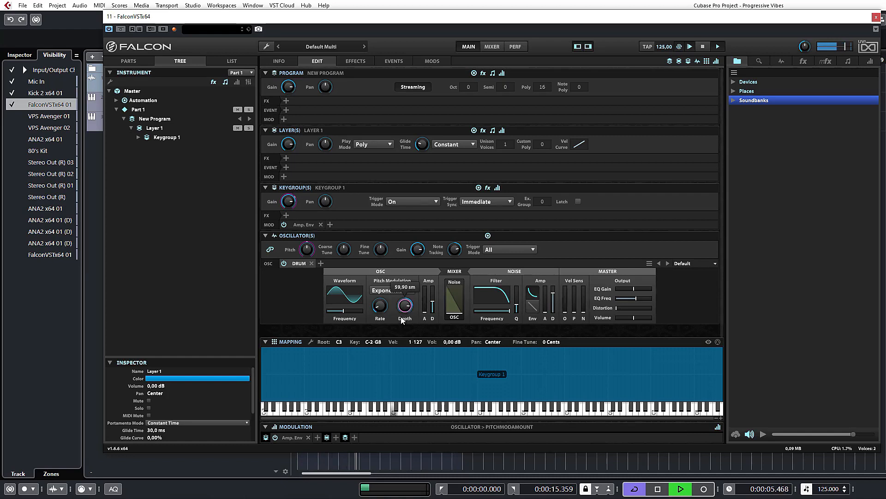
drag(381, 303, 383, 310)
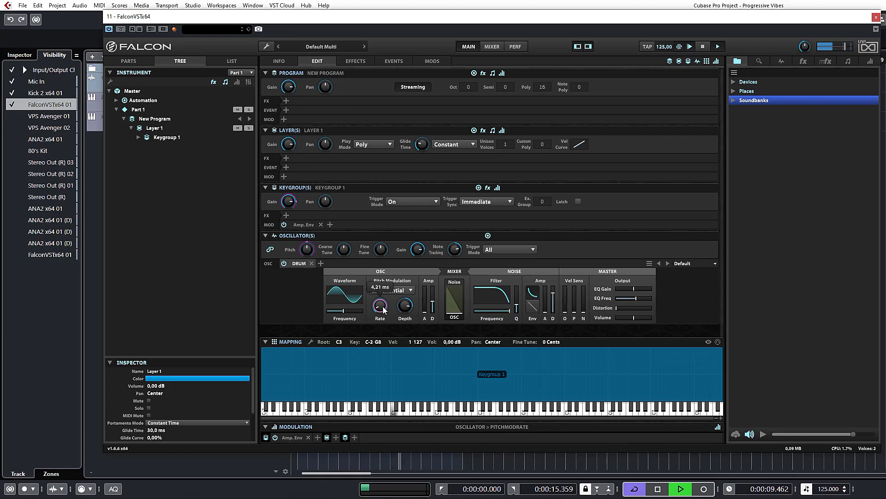
drag(383, 308, 388, 310)
drag(399, 312, 403, 312)
key(space)
Step: Recheck the pitch modulation rate and depth with a brief playback, then close Falcon
click(380, 307)
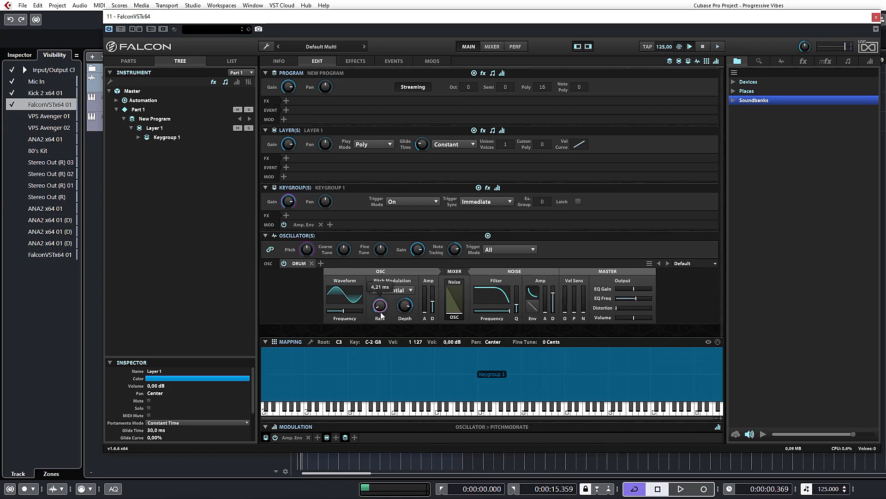
drag(406, 316, 406, 314)
key(space)
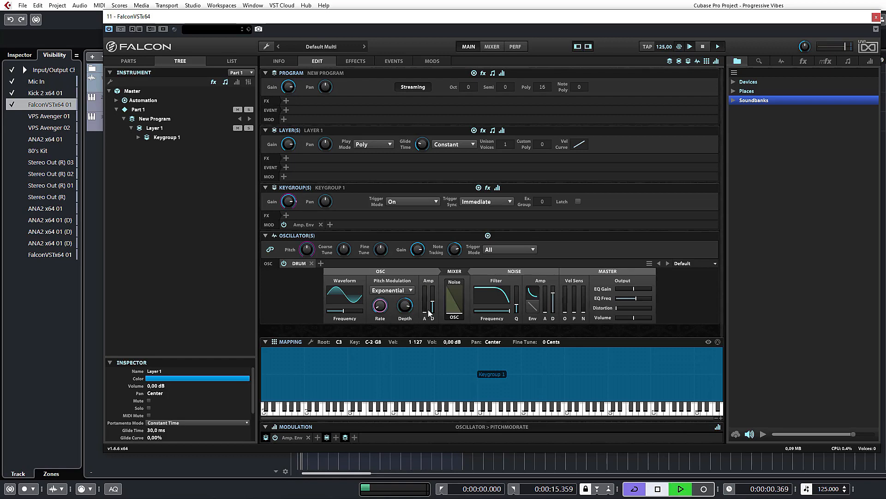
key(space)
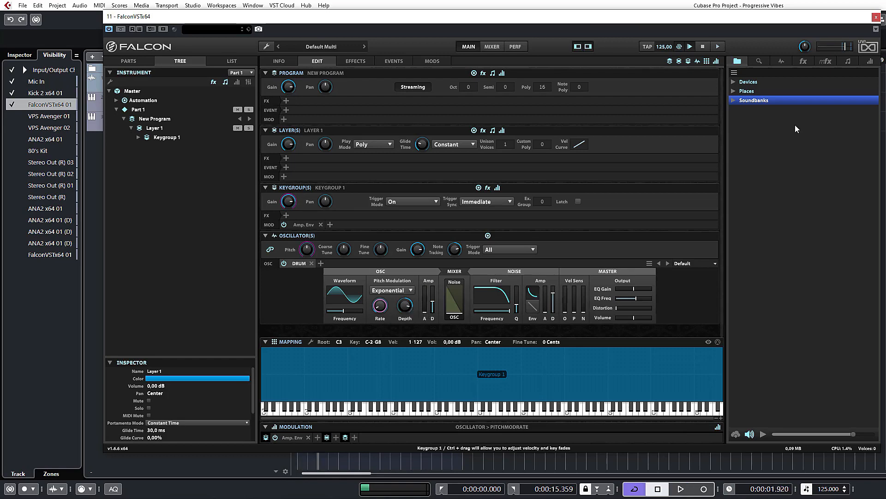
click(876, 17)
Step: Transpose all notes of the Falcon bass part down one octave to C0, start playback and close the note editor
click(353, 251)
click(543, 126)
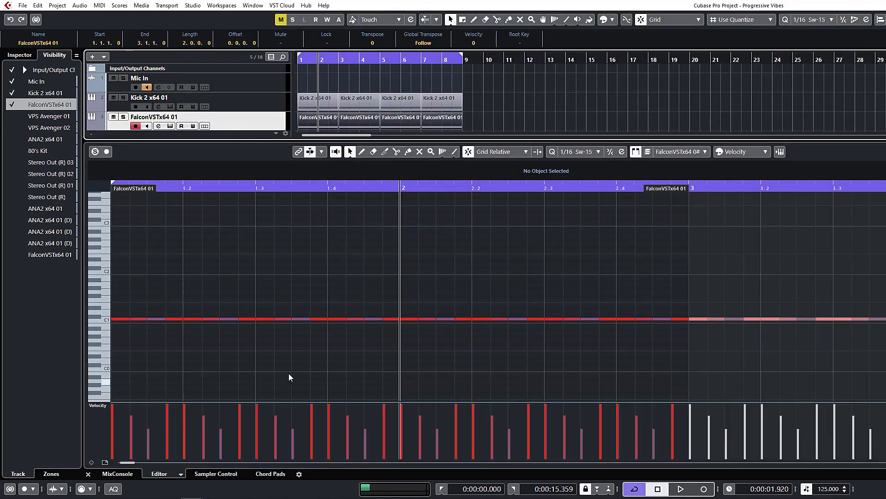
click(298, 354)
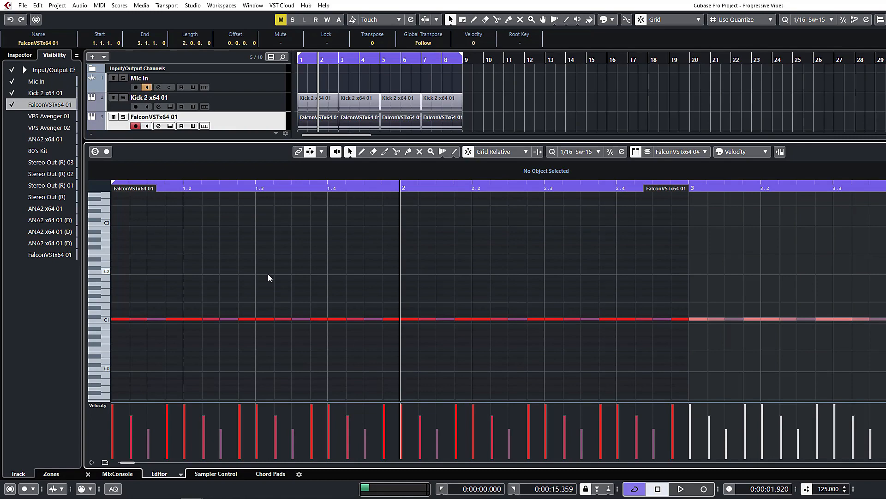
key(ctrl+a)
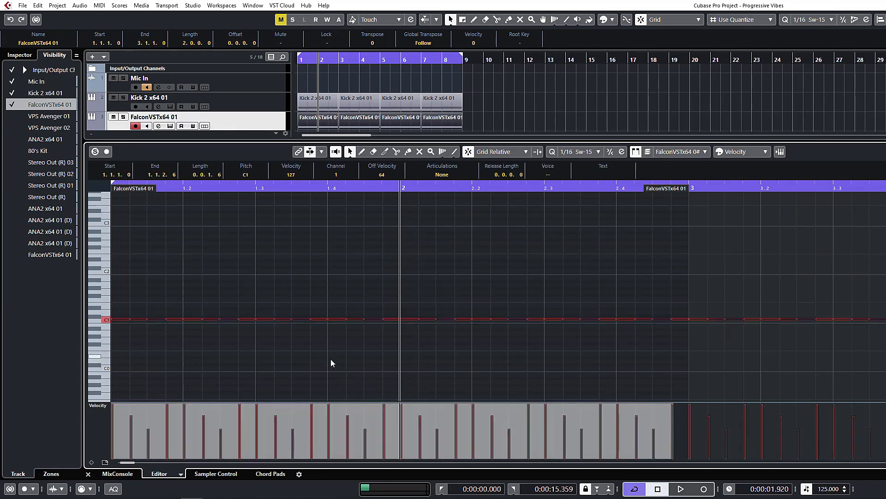
key(shift+Down)
key(space)
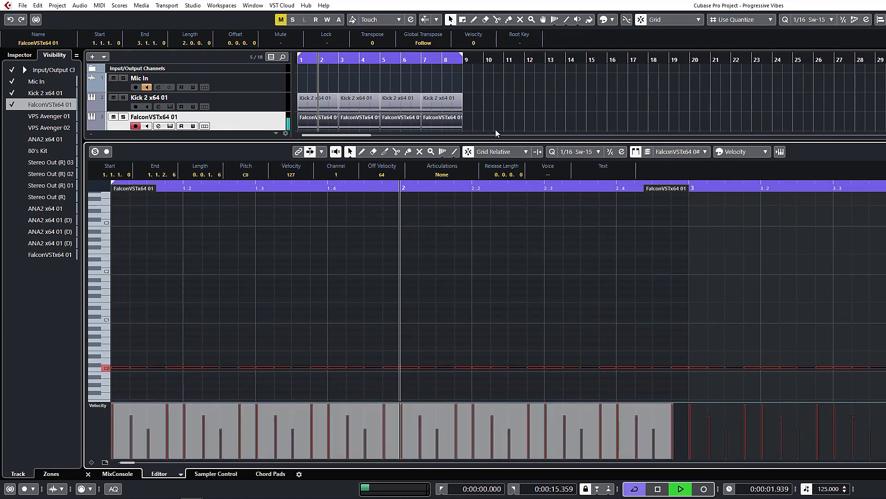
click(535, 105)
key(ctrl+alt+b)
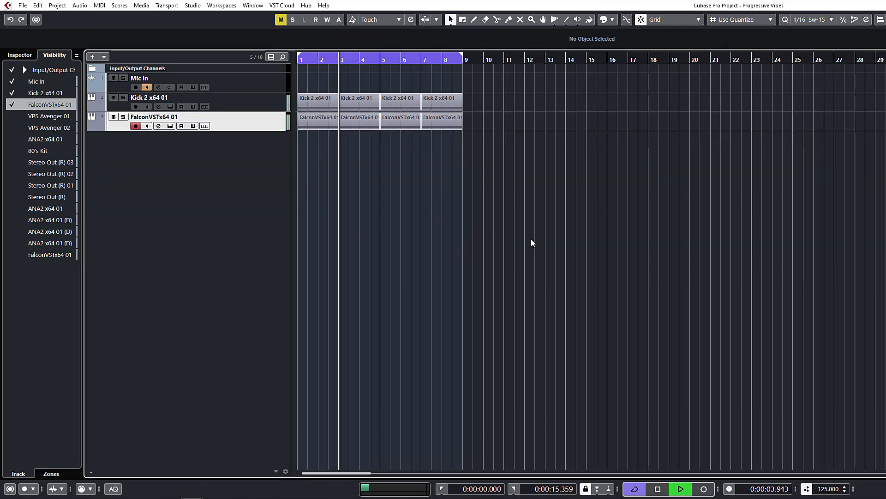
Step: Listen to the kick with the transposed bass across bars 1 to 8, then stop playback
key(h)
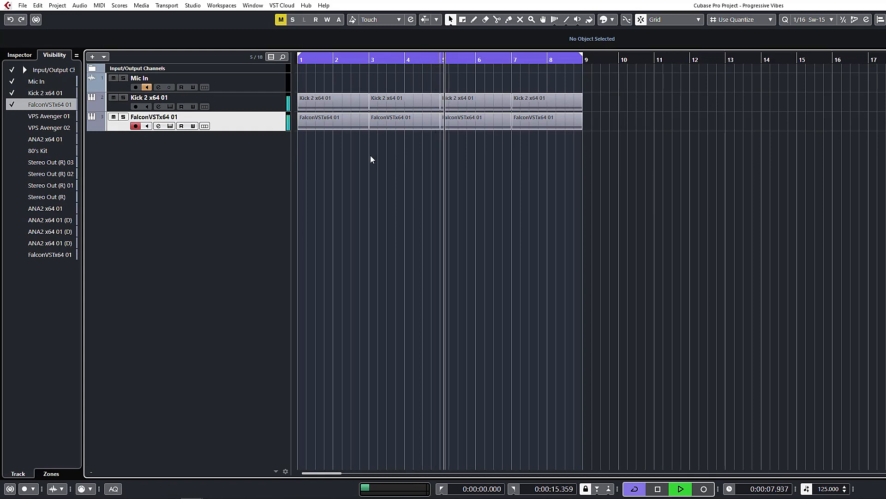
click(333, 124)
click(329, 149)
click(217, 97)
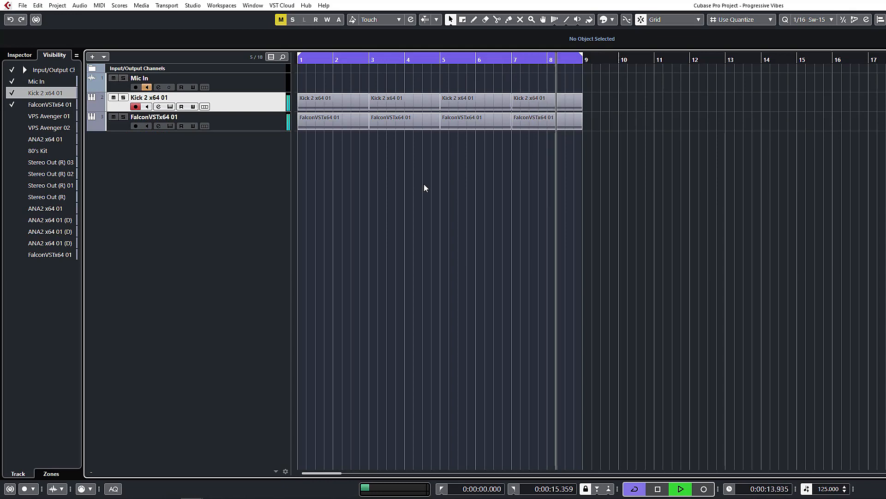
key(space)
Step: Add one ANA2 x64 instrument track routed to Stereo Out below the Falcon track
click(239, 122)
right_click(244, 123)
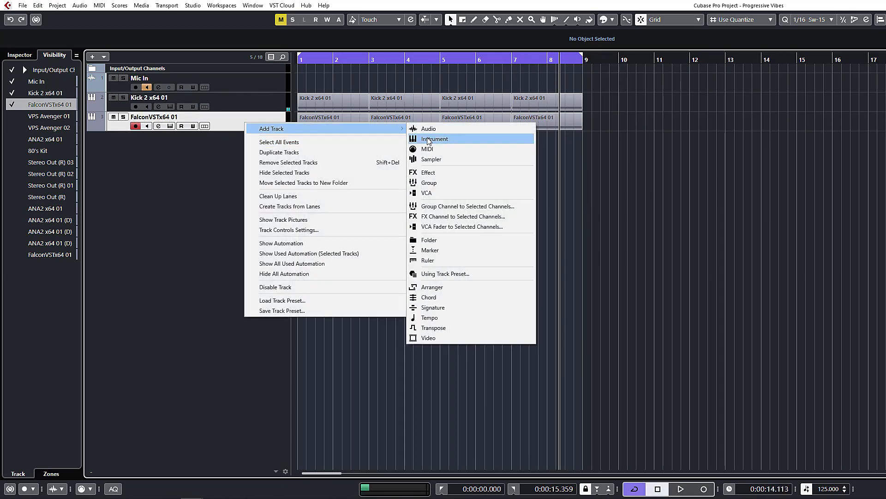
click(429, 139)
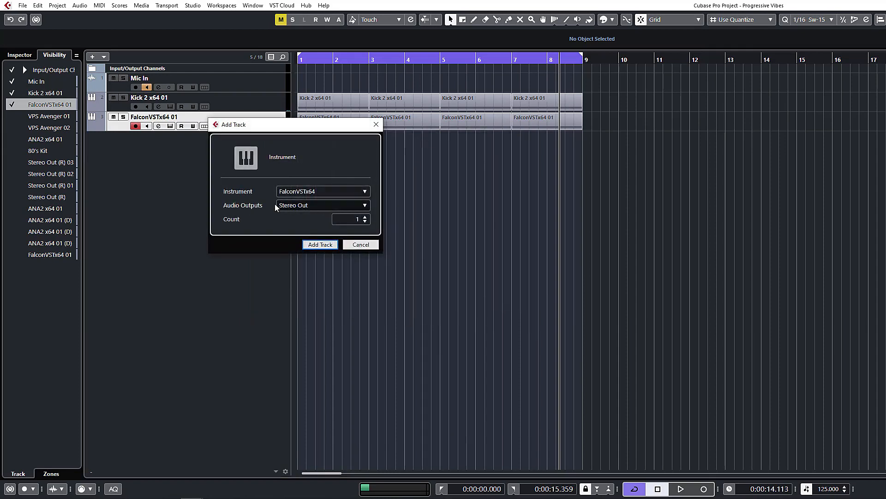
click(293, 193)
text(ana)
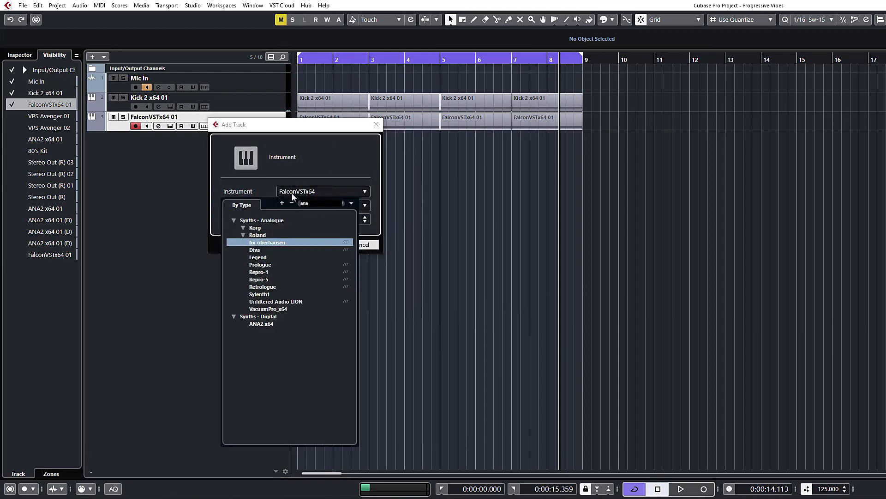
text(2)
key(Return)
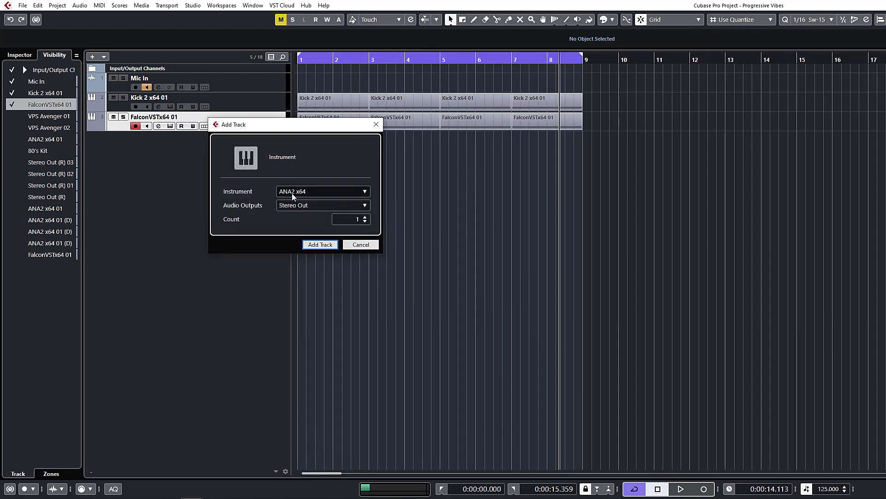
click(320, 245)
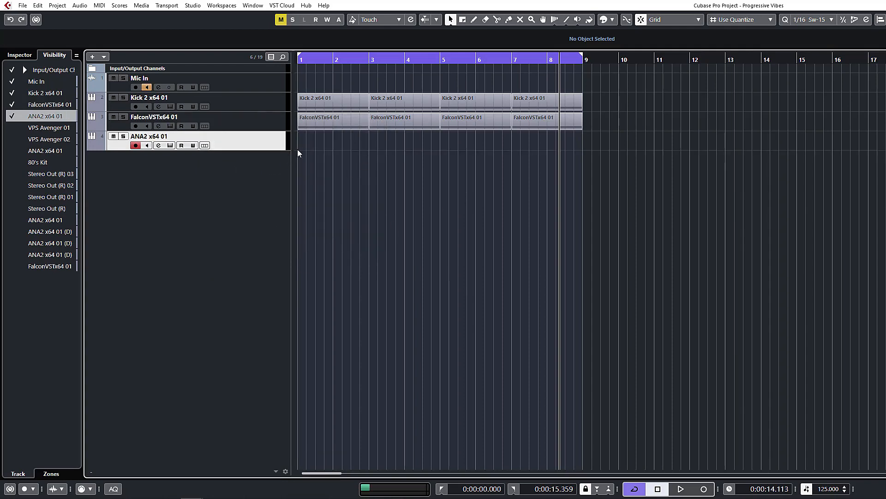
Step: Copy the first two-bar Falcon part onto the ANA2 track at bar 1 and check its notes in the note editor
drag(325, 124, 329, 149)
click(444, 219)
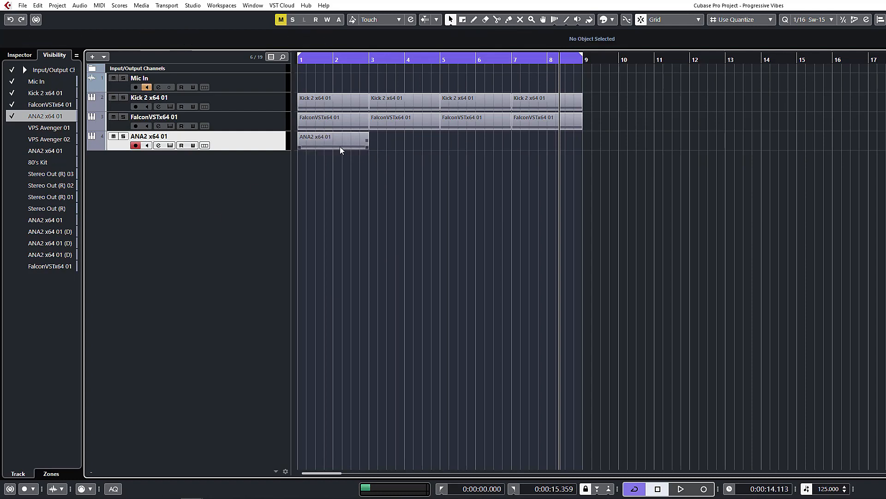
click(340, 146)
click(341, 173)
double_click(320, 143)
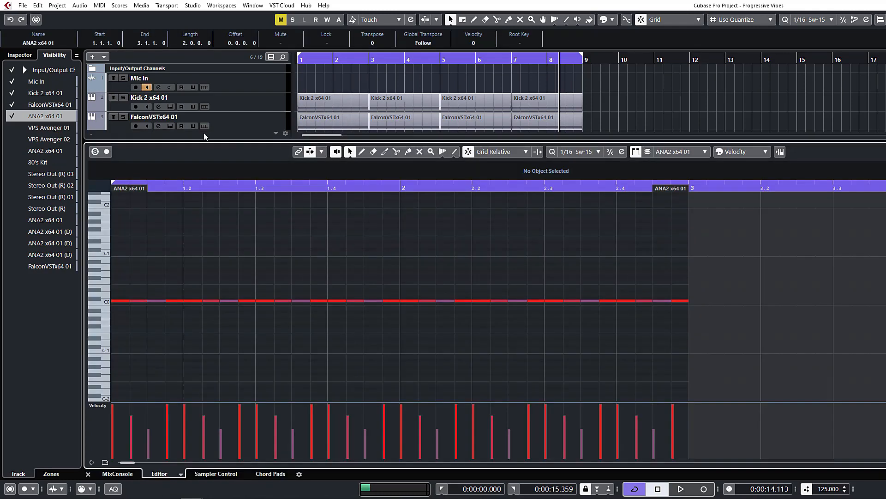
key(Return)
Step: Open the ANA2 synth, initialise its patch, and briefly play the loop
click(169, 146)
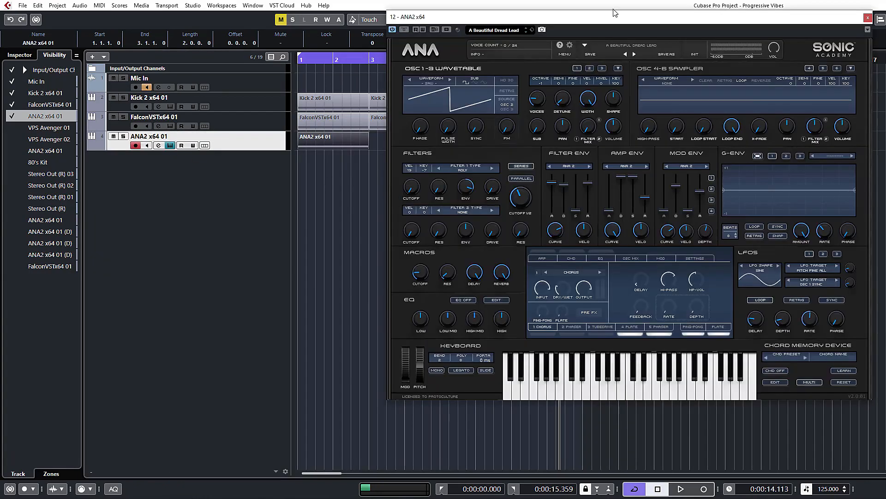
click(697, 54)
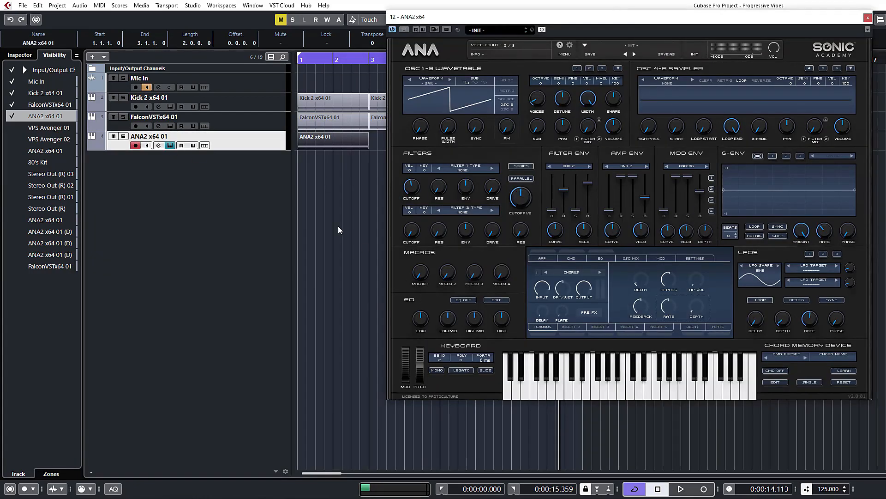
click(338, 226)
key(space)
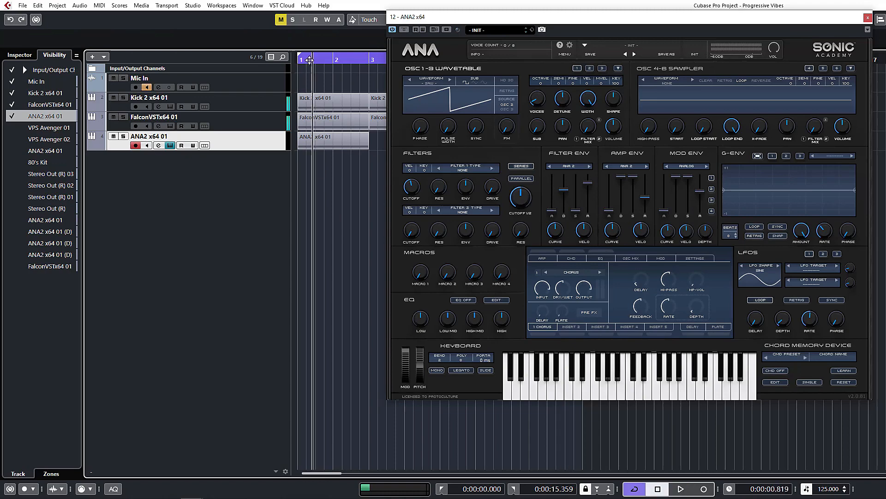
Step: Level all note velocities in the ANA2 part at 127 and transpose the notes up two octaves to C2
click(345, 148)
double_click(346, 148)
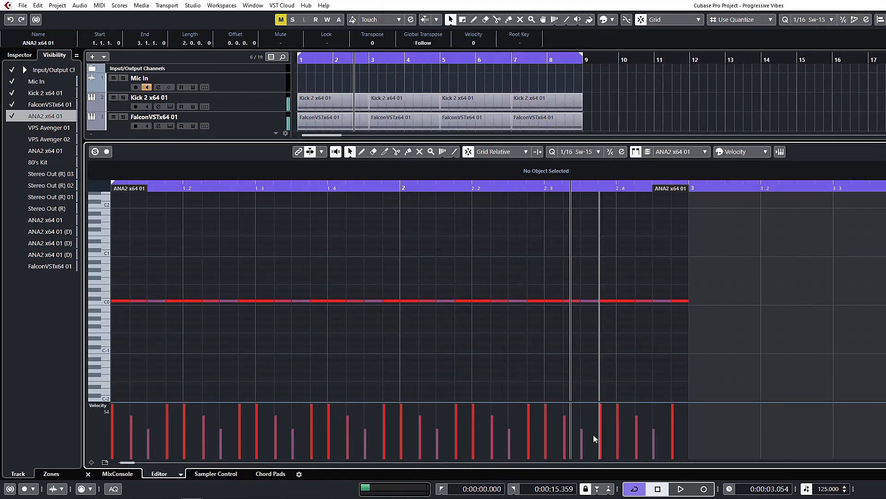
drag(705, 406, 112, 403)
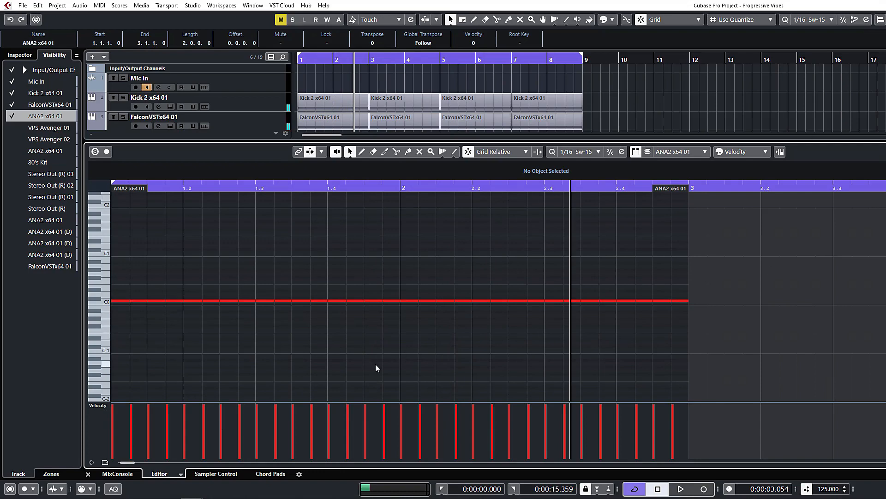
drag(718, 257, 54, 337)
key(shift+Up)
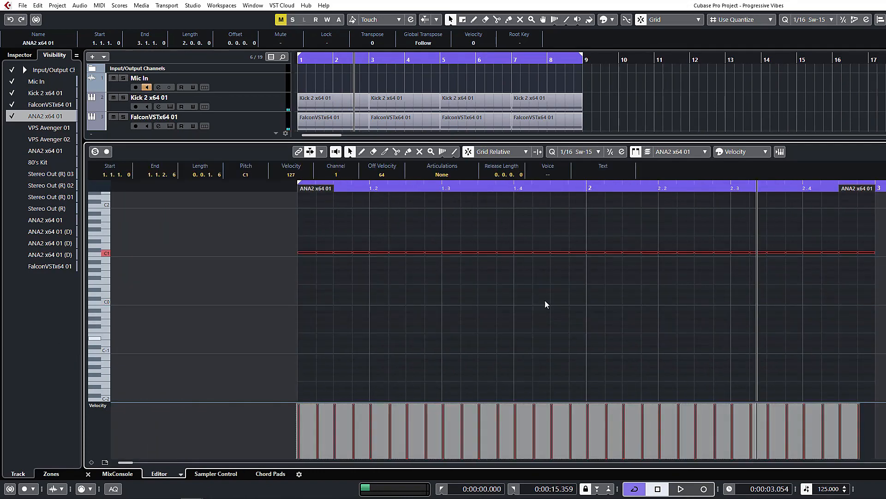
key(shift+Up)
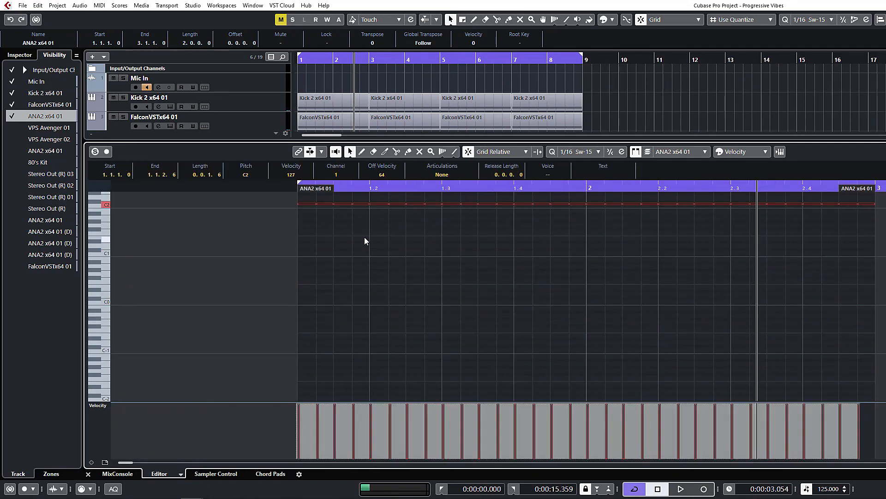
Step: Move the second note of the ANA2 part down one octave to C1
click(348, 229)
click(325, 204)
key(shift+Down)
scroll(340, 243, up, 3)
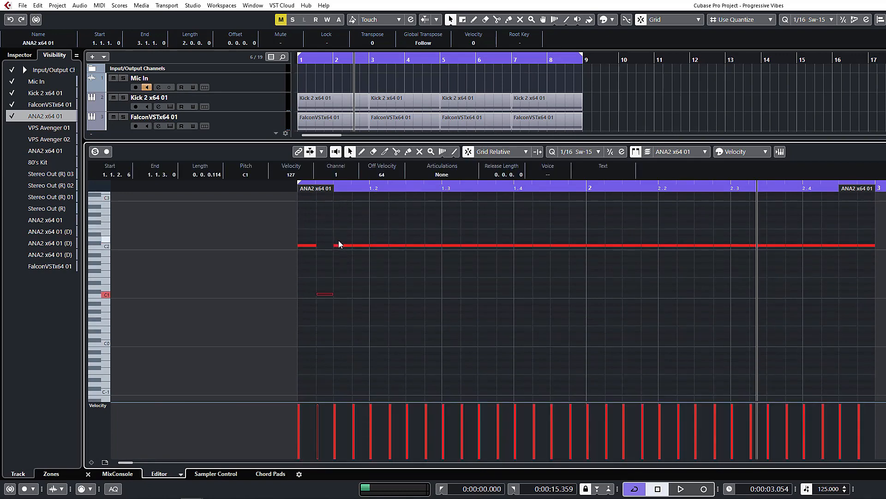
Step: Move the fourth note of the ANA2 part up one octave to C3 and the fifth down to C1
click(356, 228)
click(361, 245)
key(shift+Up)
click(377, 245)
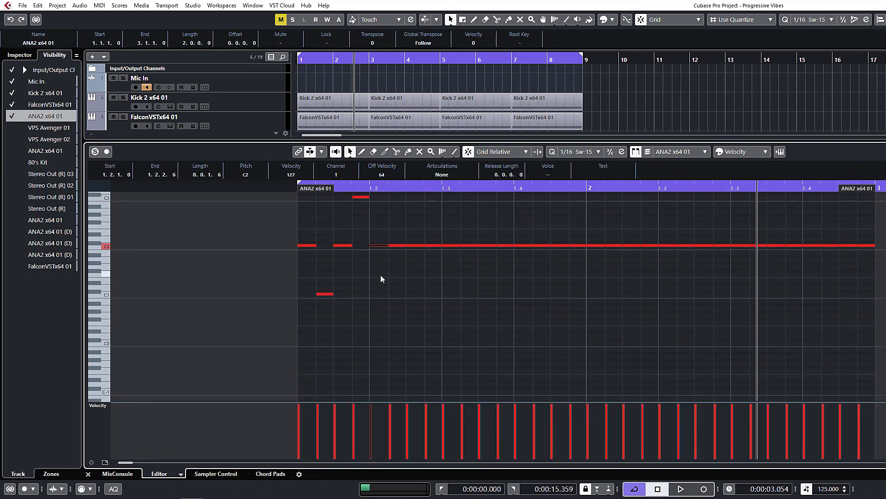
key(shift+Down)
click(395, 278)
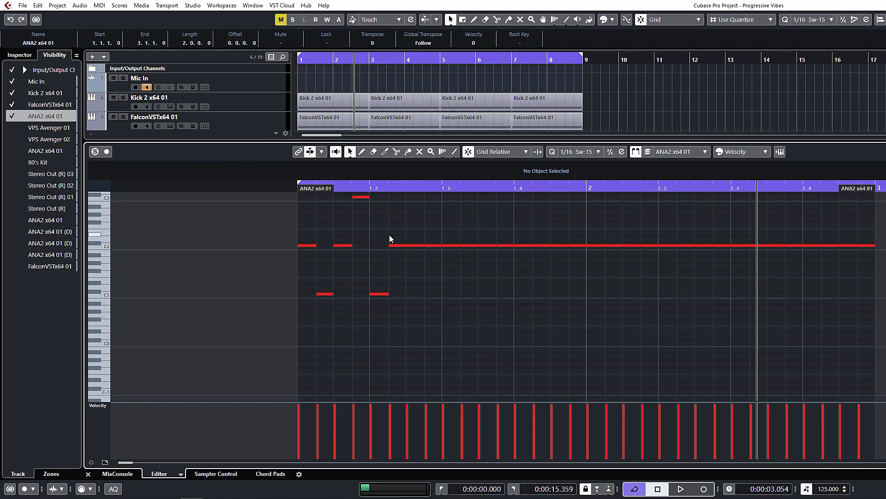
Step: Set the fifth to eighth ANA2 notes to C2, C1, C3 and C1, and play the part from bar 1
drag(388, 245, 380, 309)
key(shift+Up)
key(Right)
key(shift+Down)
drag(417, 270, 438, 290)
key(shift+Up)
key(shift+Down)
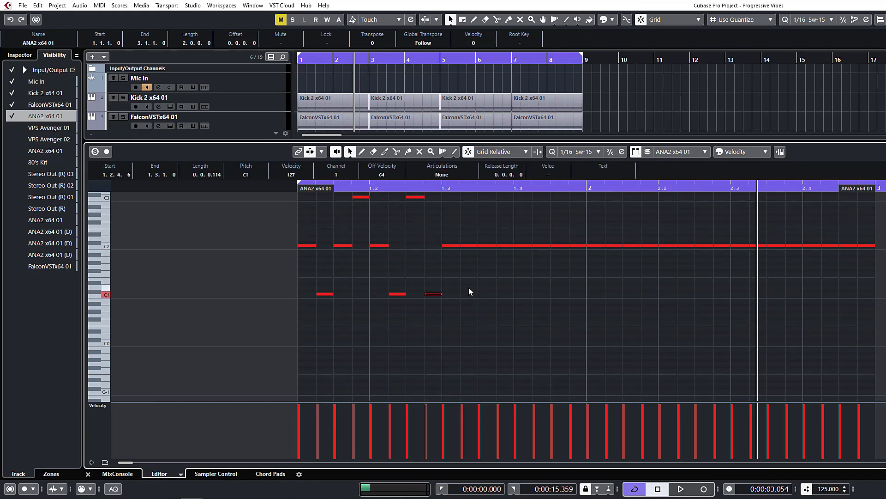
click(295, 191)
key(space)
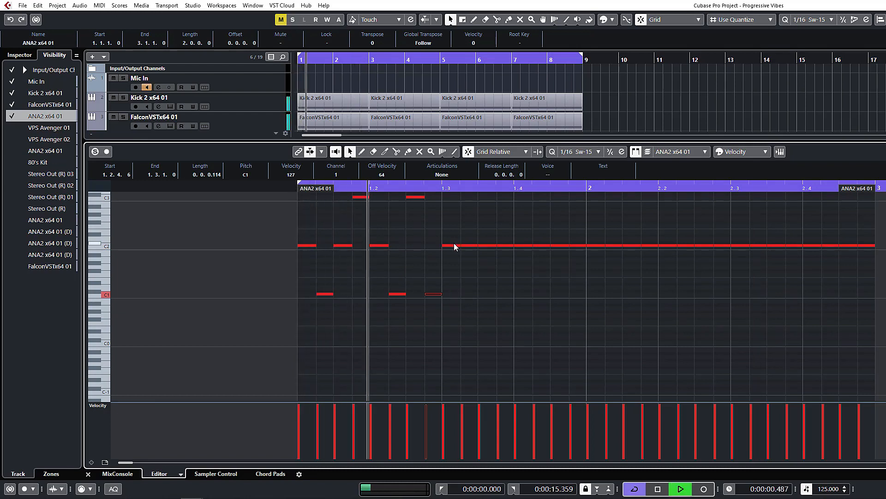
Step: Swap the octaves of the fifth and sixth ANA2 notes to C1 and C2, and audition the pattern from bar 1
drag(376, 241, 382, 272)
key(shift+Down)
drag(399, 301, 395, 279)
key(shift+Up)
click(296, 188)
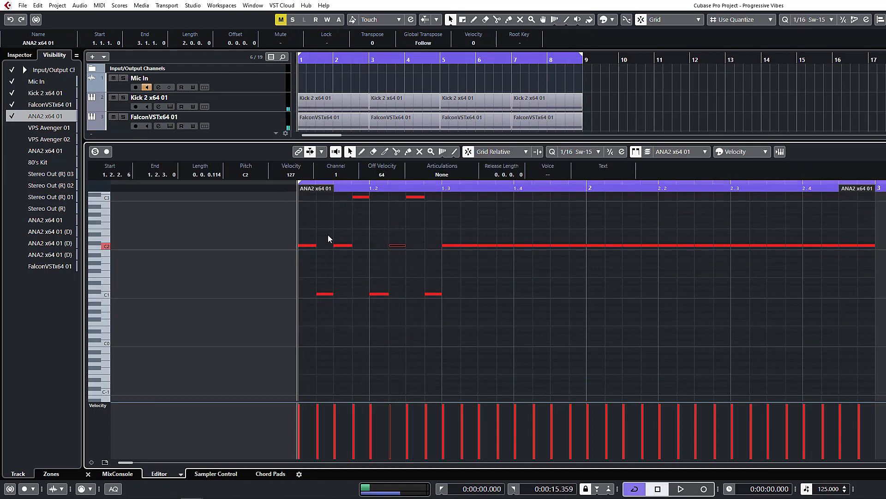
key(space)
click(457, 280)
key(space)
Step: Delete the ANA2 notes from beat 1.3 onward and repeat the first eight-note pattern to fill the two-bar part
drag(454, 274, 885, 236)
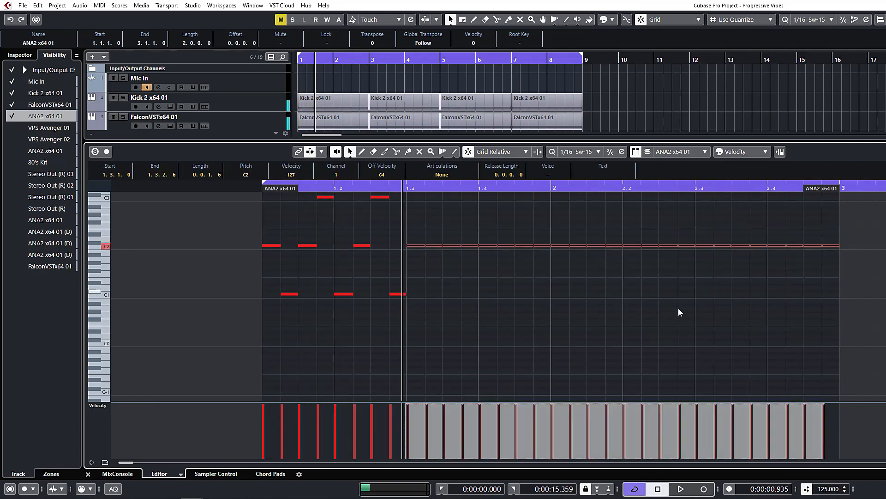
key(Delete)
drag(530, 395, 189, 169)
key(ctrl+d)
key(ctrl+d)
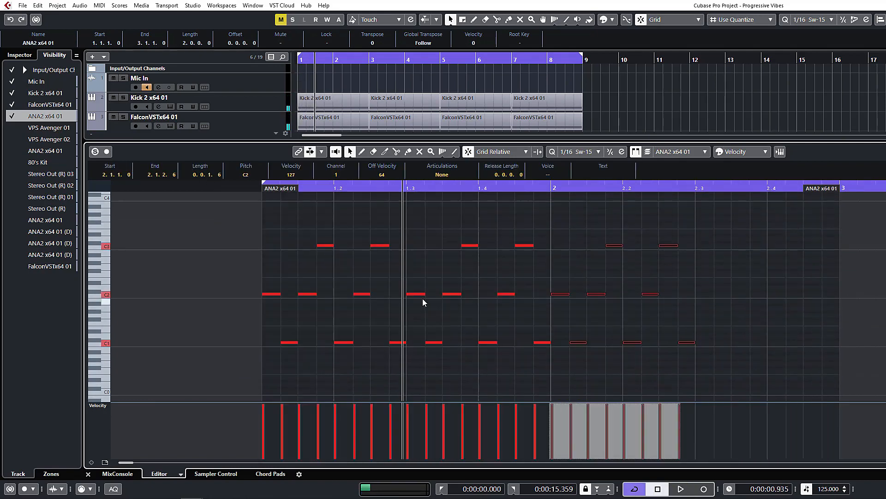
key(ctrl+d)
key(ctrl+d)
Step: Close the note editor and duplicate the two-bar ANA2 part three times to fill bars 1 to 8
click(549, 264)
key(Return)
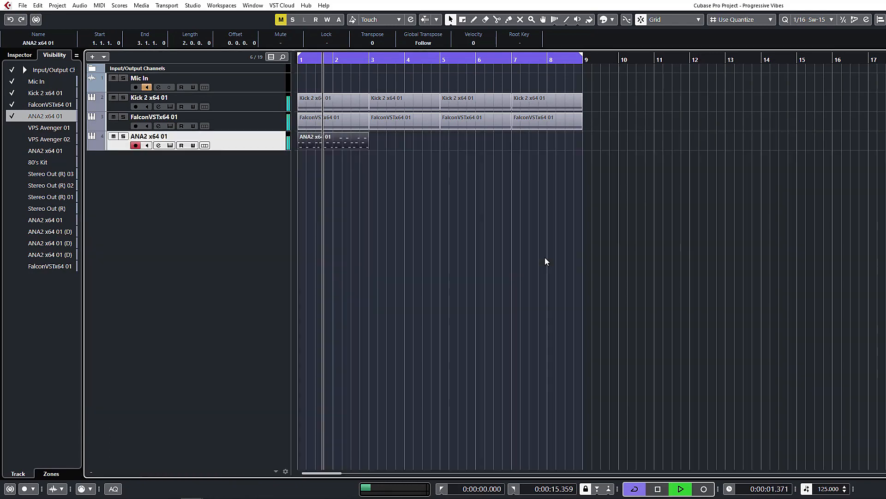
drag(432, 155, 314, 142)
key(ctrl+d)
key(ctrl+d)
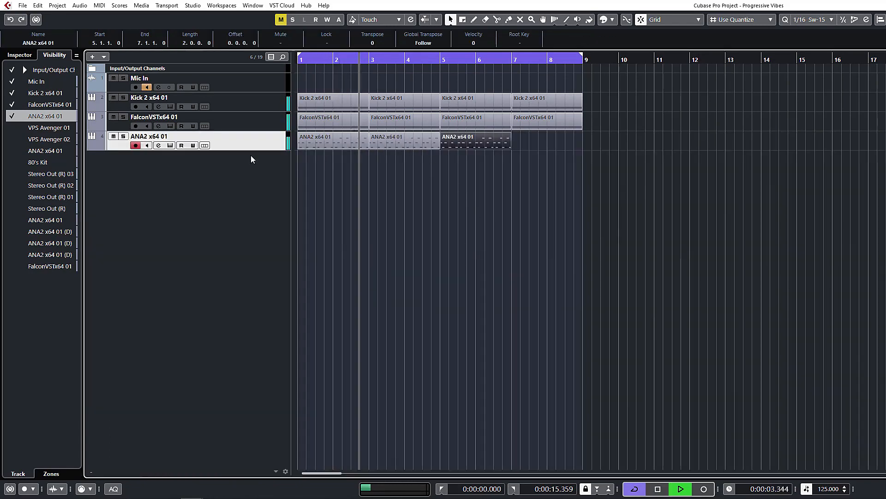
key(ctrl+d)
click(363, 242)
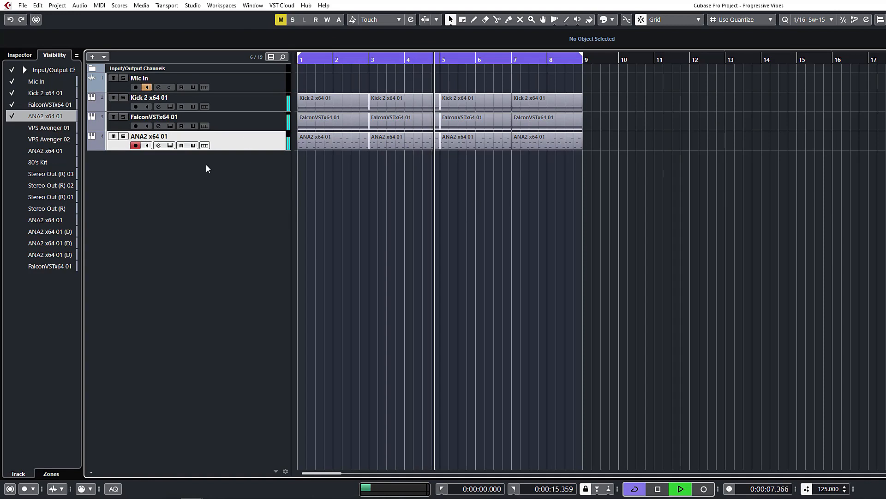
Step: Apply a 120 Hz low-cut filter with a 24 dB/Oct slope to the ANA2 channel
click(158, 146)
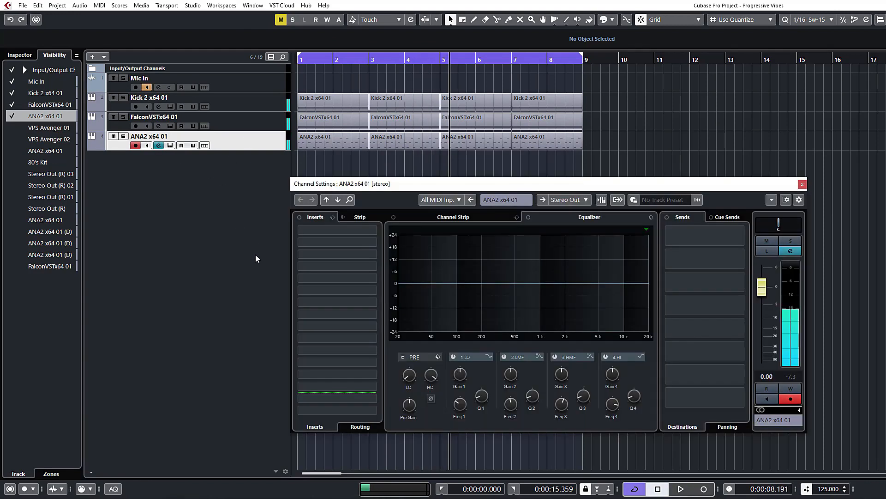
click(409, 376)
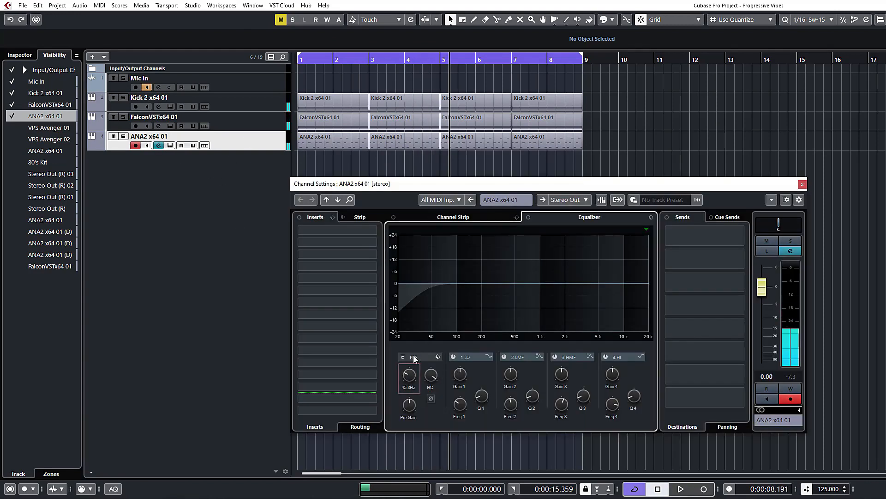
double_click(410, 388)
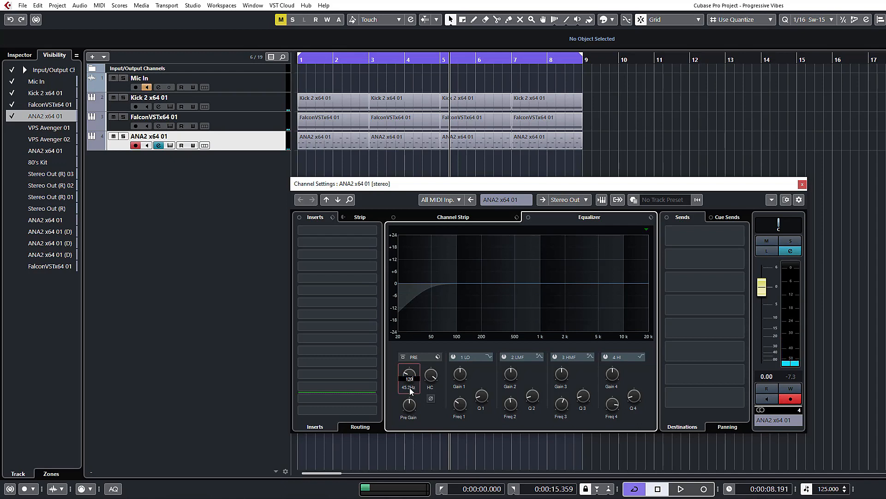
text(120)
key(Return)
right_click(410, 372)
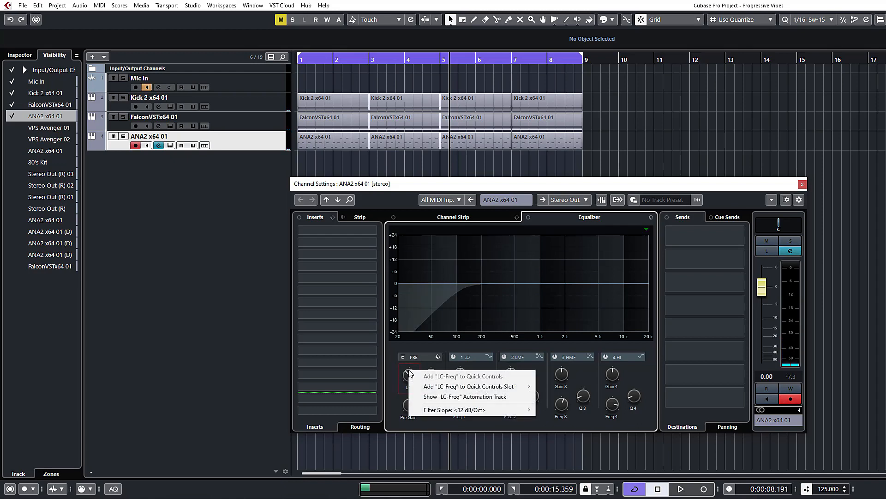
mouse_move(479, 410)
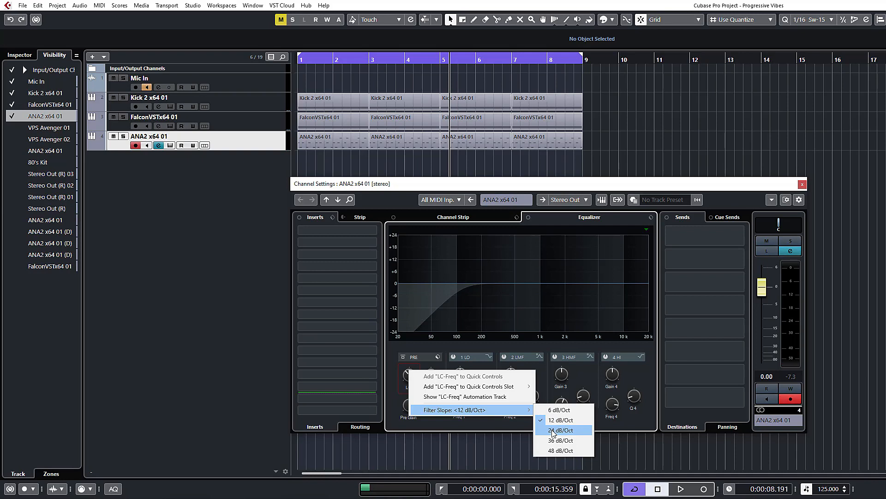
click(552, 430)
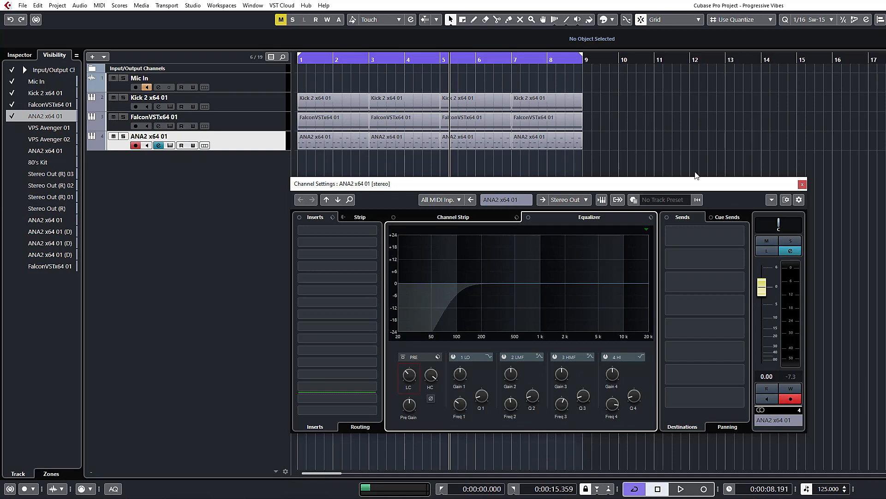
click(803, 185)
key(Home)
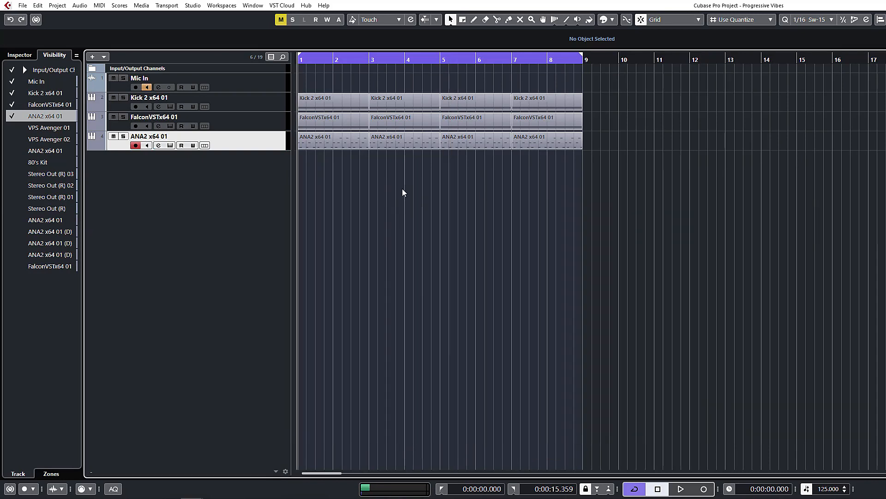
Step: Play the eight-bar loop from the start with the kick, Falcon and ANA2 parts together
click(319, 147)
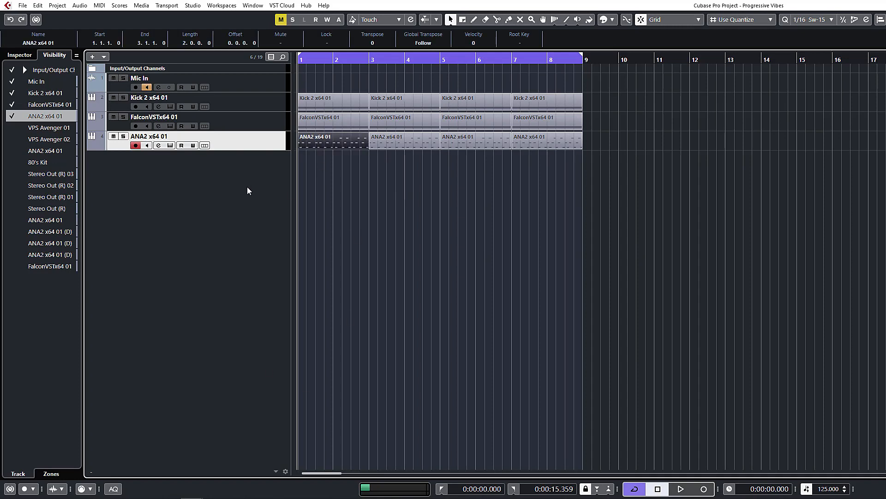
key(space)
key(space)
key(period)
key(g)
key(g)
key(g)
key(space)
click(340, 192)
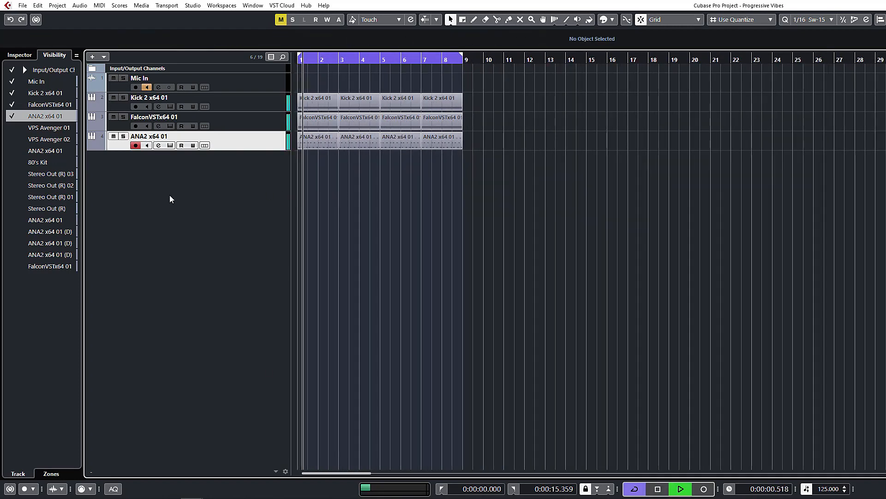
Step: Insert VPS Minichain in the ANA2 channel's fifth insert slot and set its release curve to +2.00%
click(158, 145)
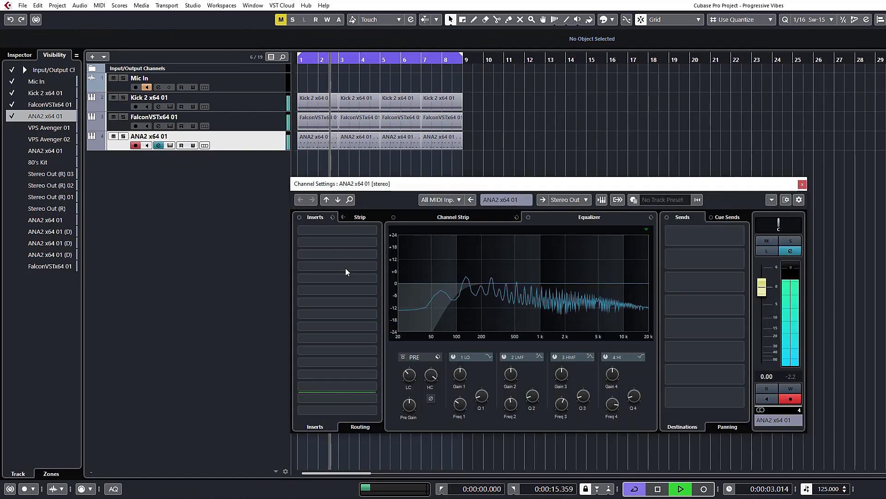
click(338, 279)
key(Escape)
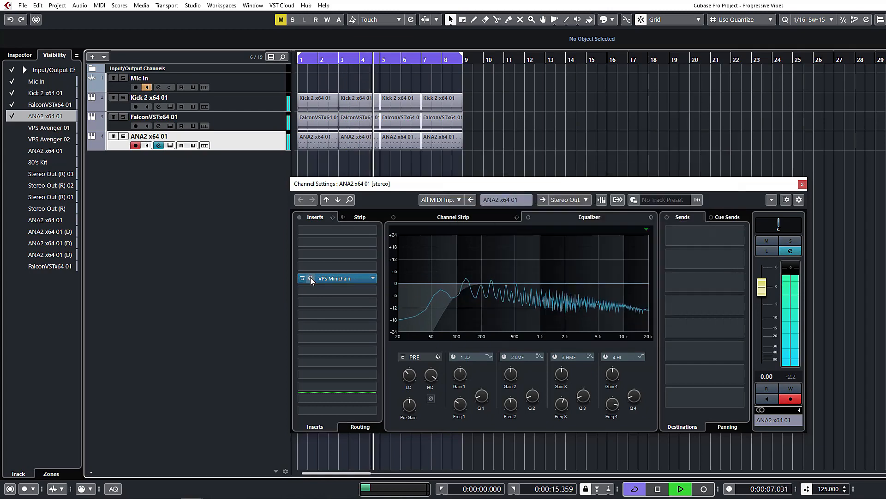
click(311, 278)
mouse_move(499, 261)
mouse_down()
mouse_move(498, 250)
mouse_move(499, 260)
mouse_up()
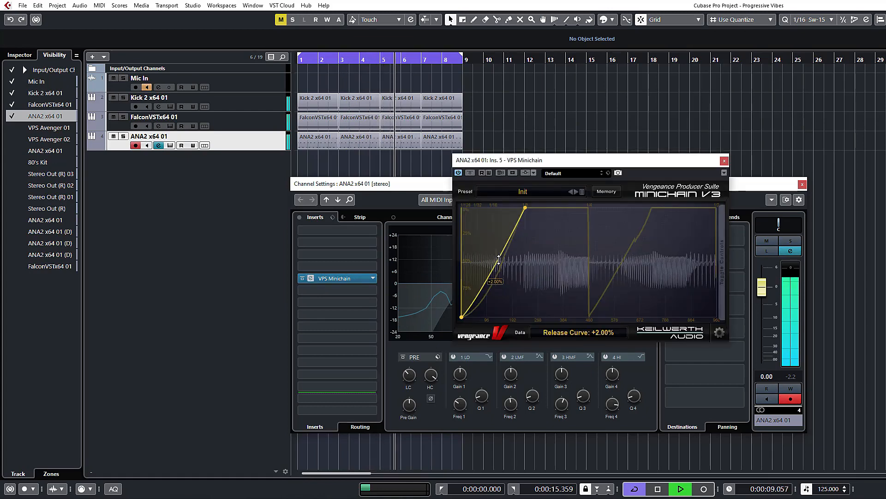
click(724, 161)
click(802, 184)
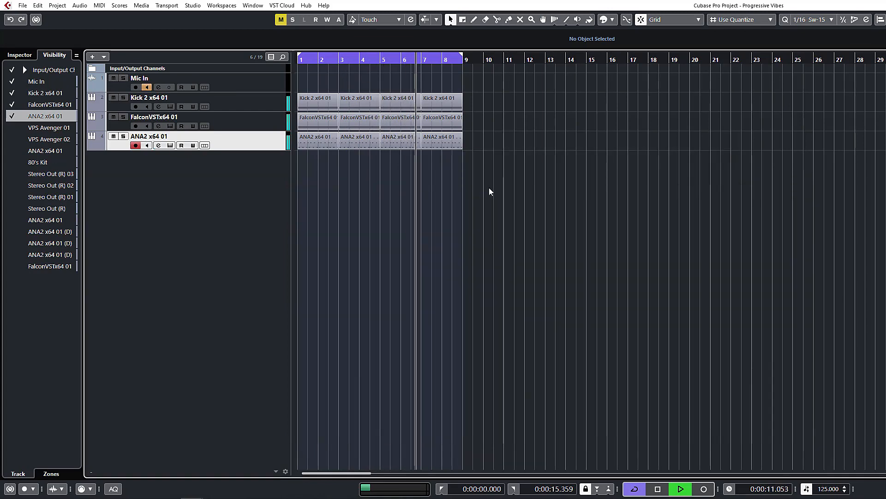
Step: Open the ANA2 synth and examine the settings of oscillators 1 and 2
click(168, 145)
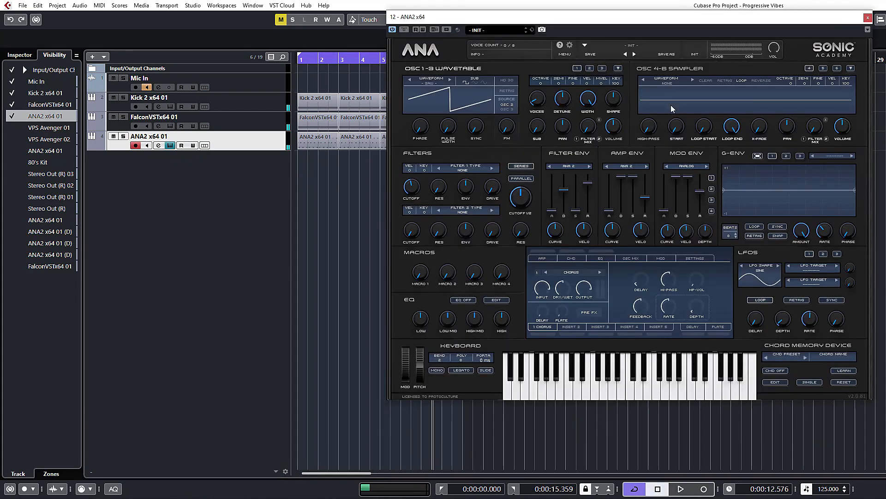
drag(627, 15, 465, 29)
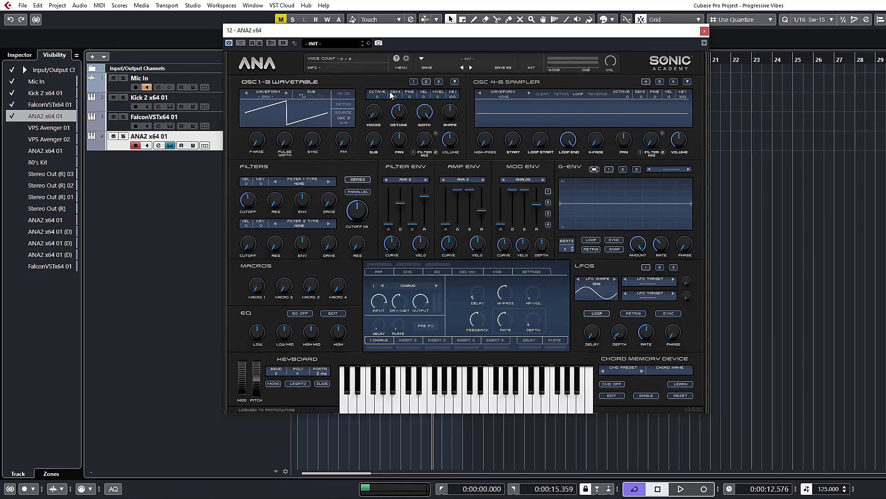
click(414, 81)
click(426, 81)
click(414, 81)
click(427, 82)
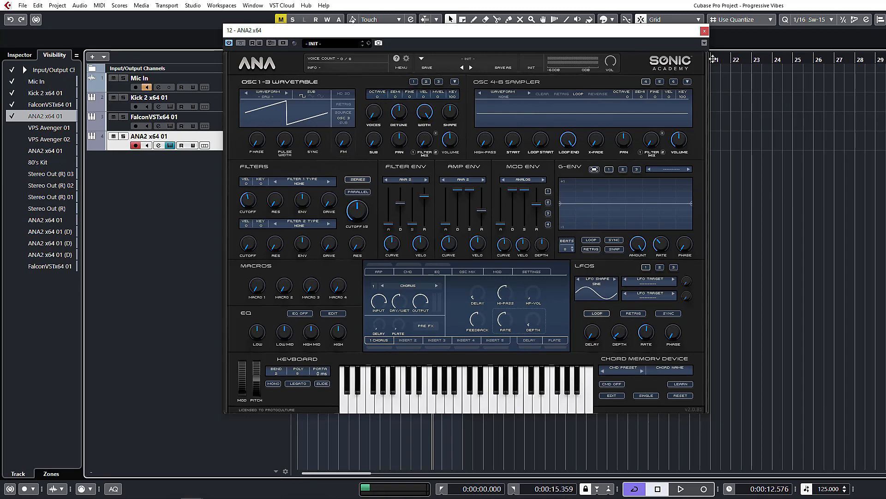
click(704, 32)
Step: Try transposing the notes in all four ANA2 parts up one octave and play the loop from bar 1
click(305, 145)
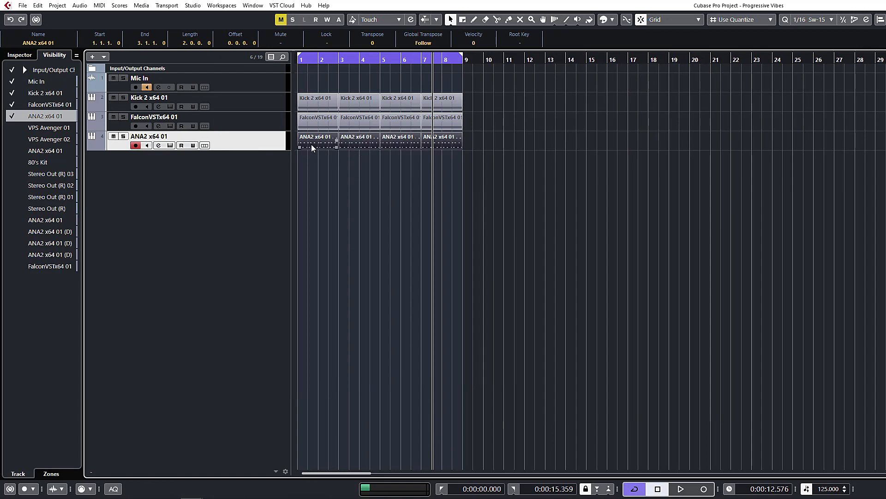
double_click(312, 146)
key(shift+Up)
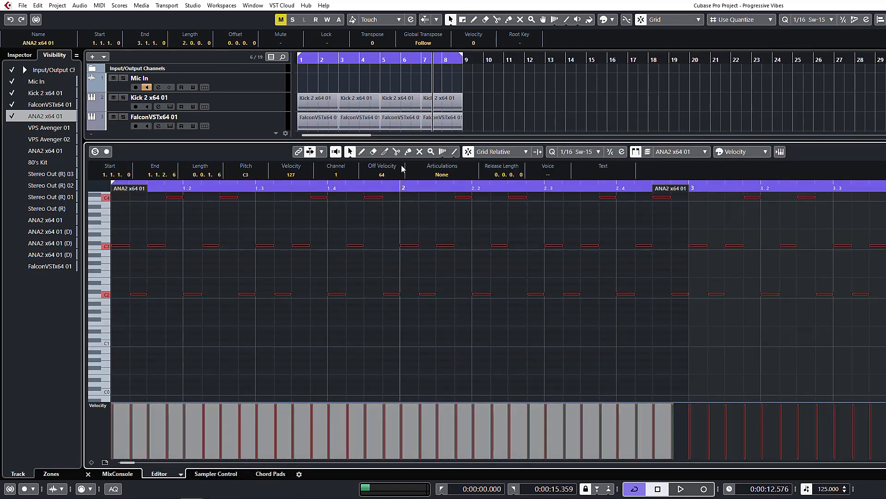
key(KP_Decimal)
key(space)
key(ctrl+alt+e)
click(444, 200)
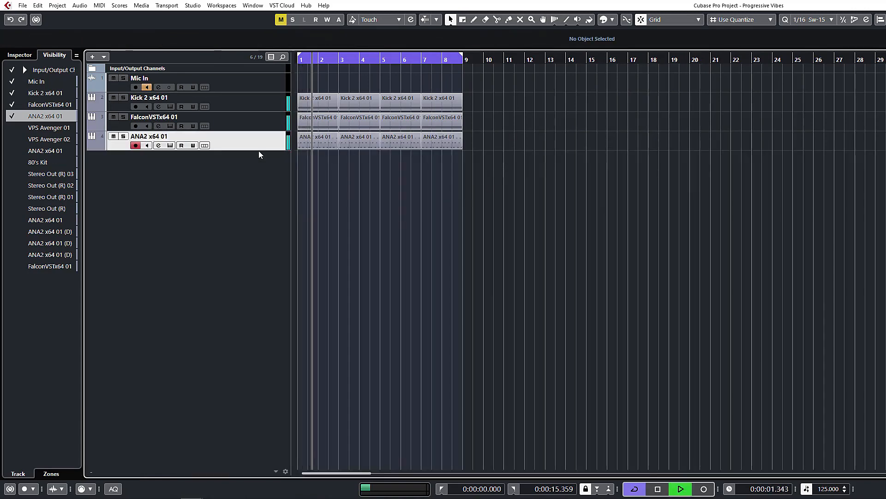
Step: Return the notes in all four ANA2 parts down one octave and close the note editor
double_click(301, 144)
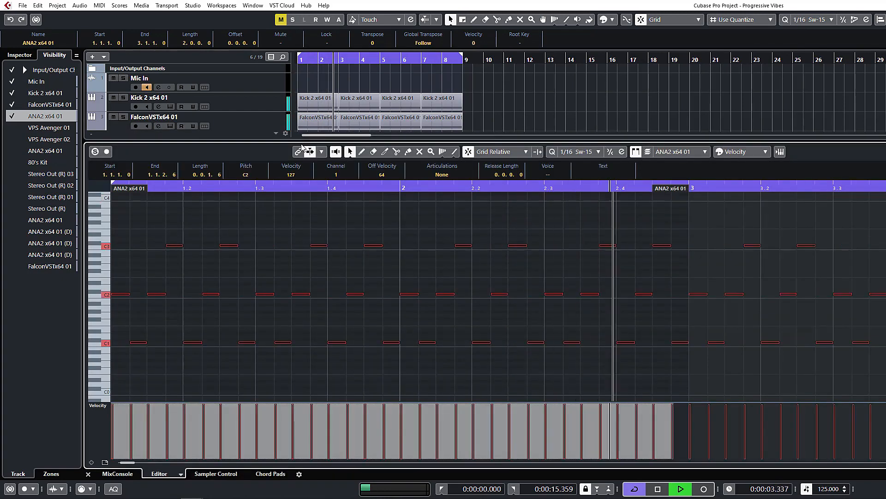
key(ctrl+alt+e)
click(511, 109)
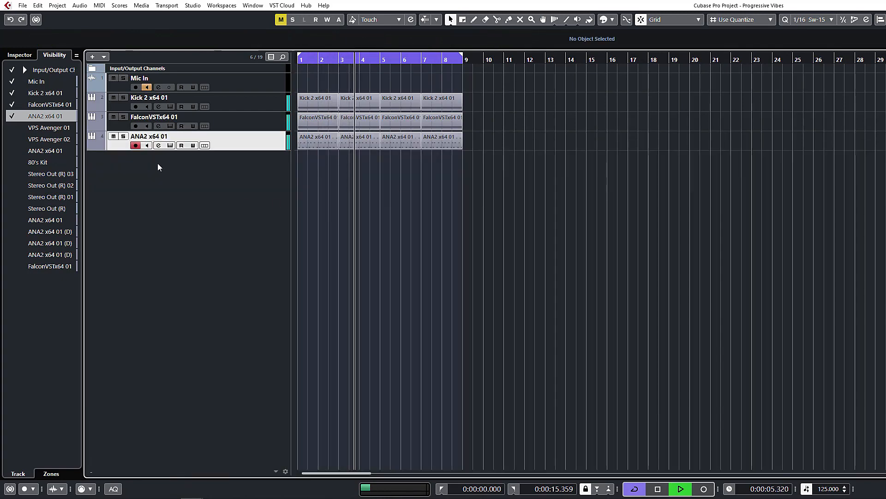
Step: Solo the ANA2 track to audition its part with the synth window open, then stop playback and unsolo it
click(123, 137)
click(171, 146)
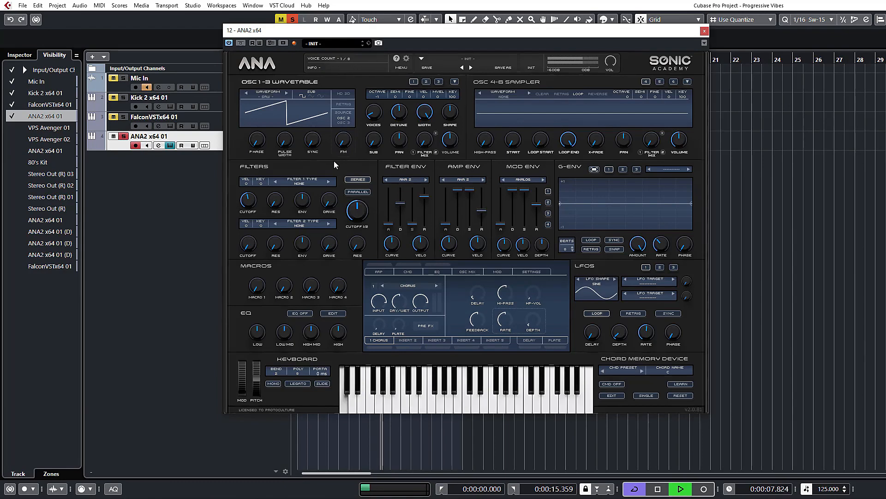
key(space)
click(124, 137)
Step: Enable solo defeat on the Mic In track, move the ANA2 window clear of the track list and play the loop
alt+click(124, 78)
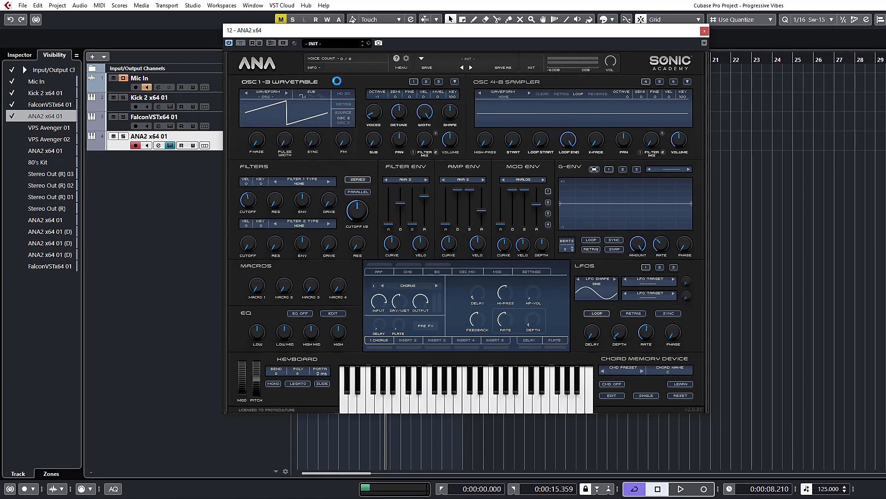
drag(342, 35, 440, 48)
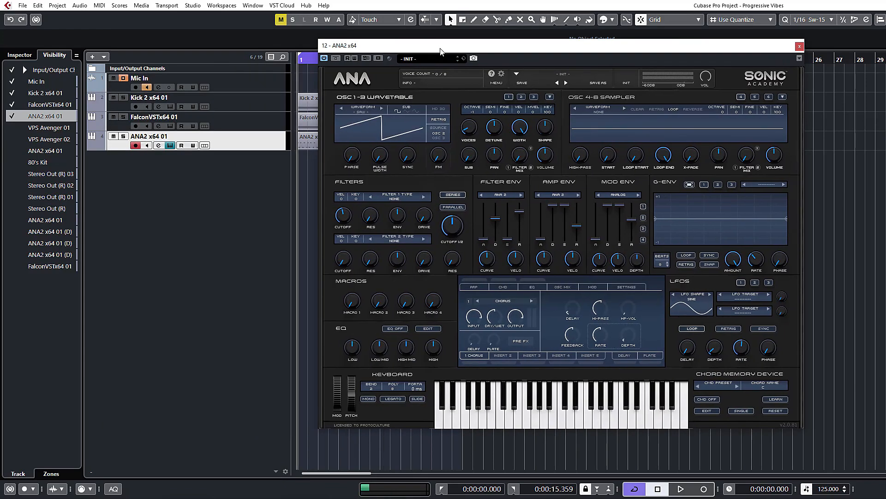
key(space)
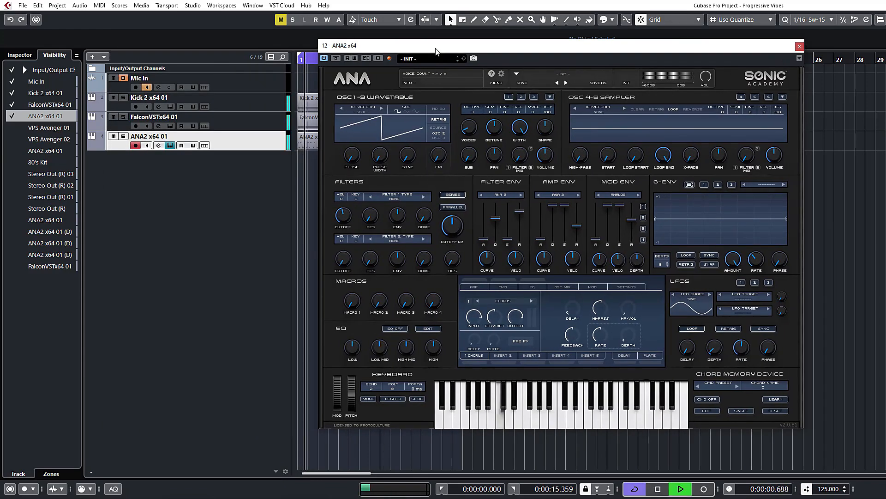
Step: Play and stop the loop repeatedly to audition the ANA2 sound against the kick and bass
key(space)
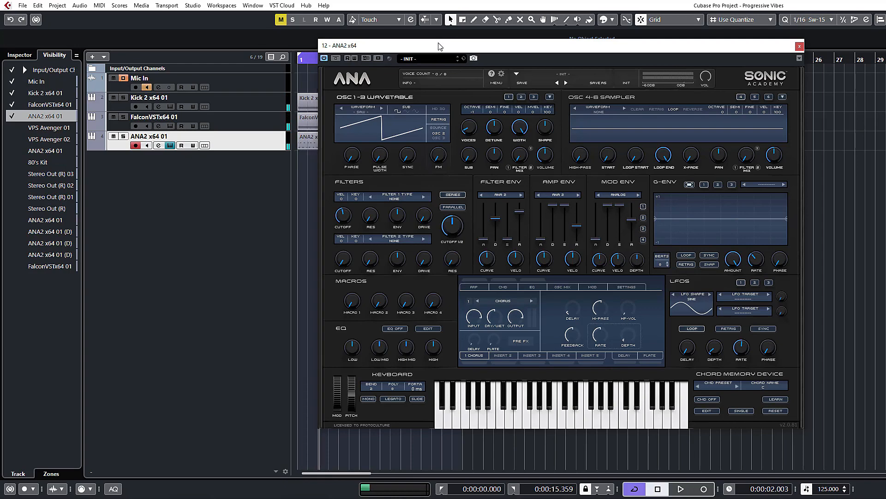
key(space)
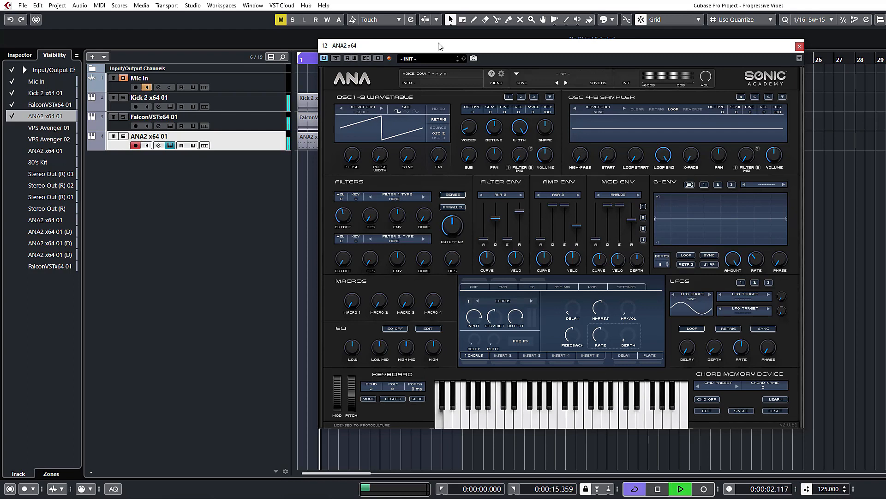
key(space)
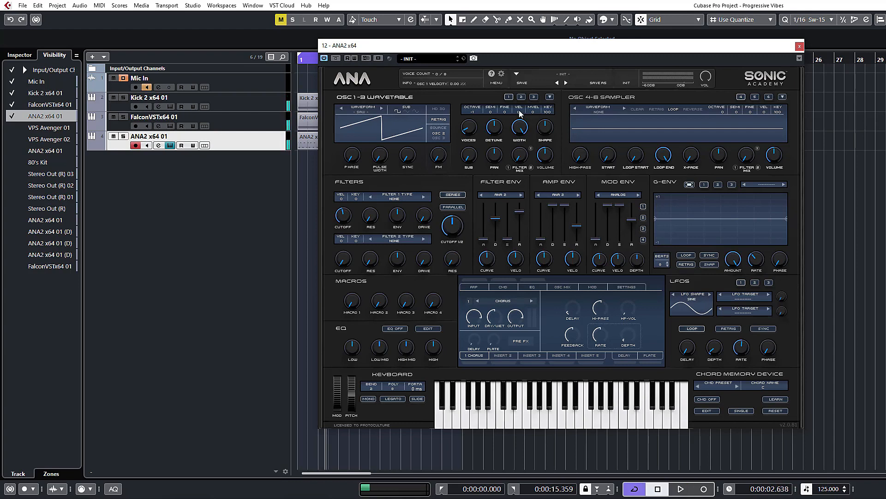
key(space)
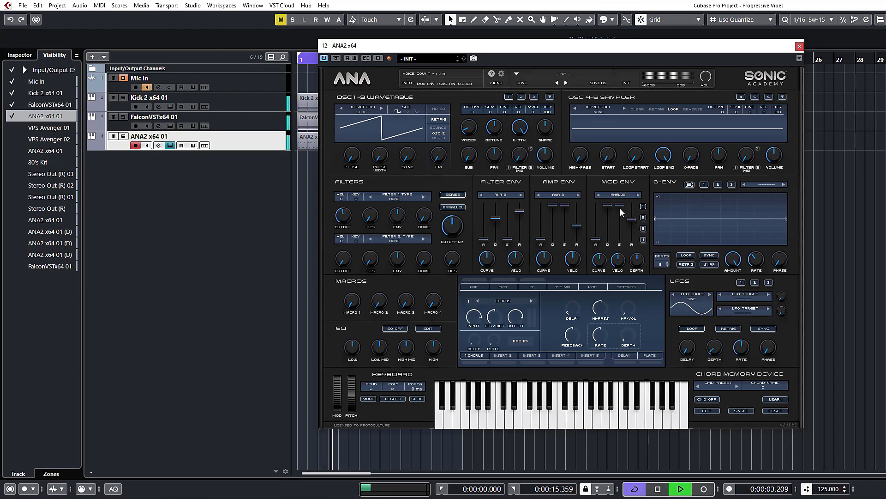
Step: Pull the ANA2 amp envelope's sustain down to minimum and shorten its decay to about half while the loop plays
key(space)
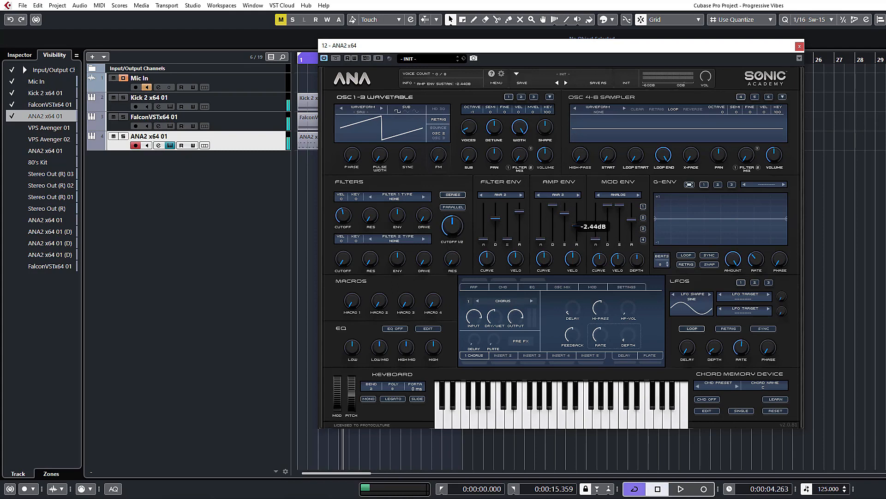
drag(564, 228, 565, 240)
key(space)
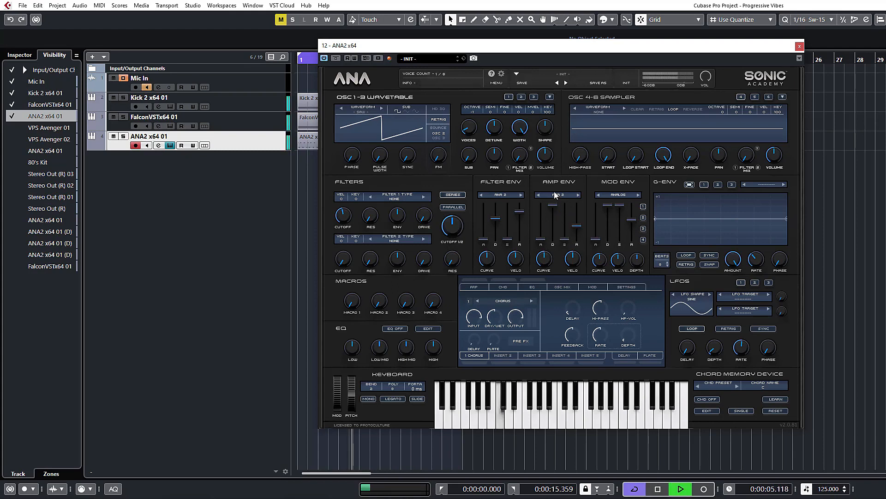
mouse_move(553, 205)
mouse_down()
mouse_move(553, 245)
mouse_move(553, 220)
mouse_up()
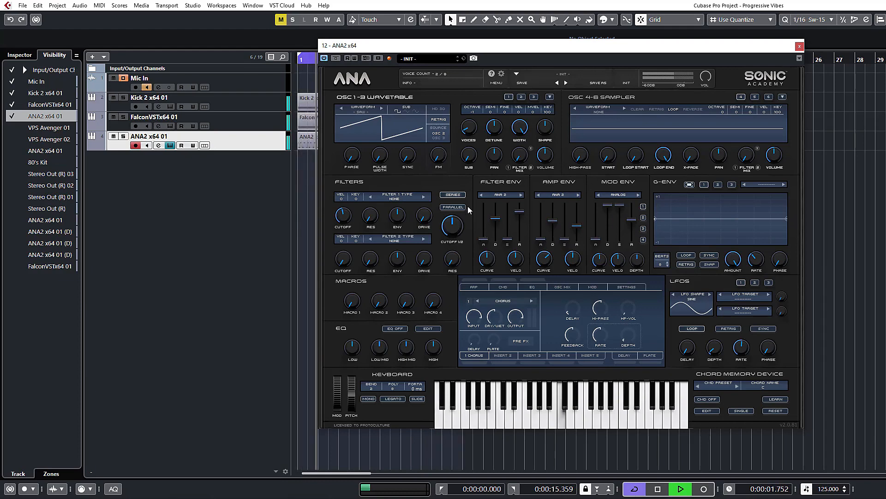
Step: Raise oscillator 2's unison voices and reduce its detune at octave 0, and play the loop
key(space)
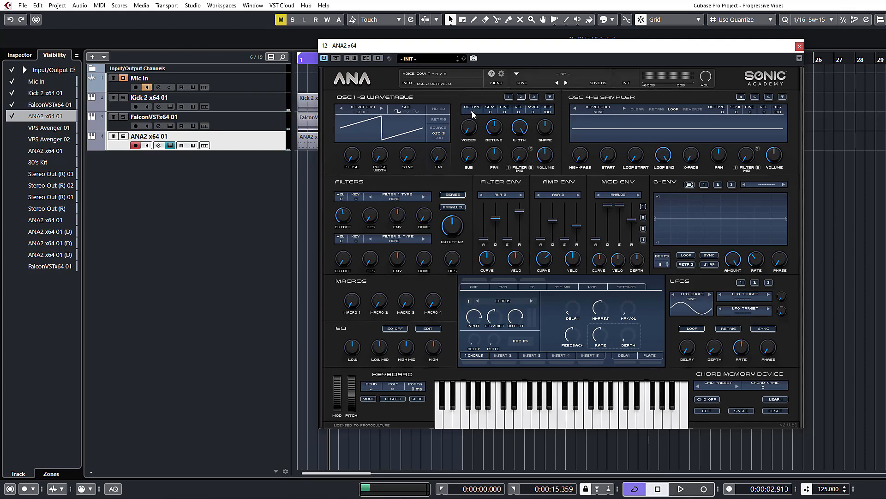
drag(469, 124, 472, 113)
key(space)
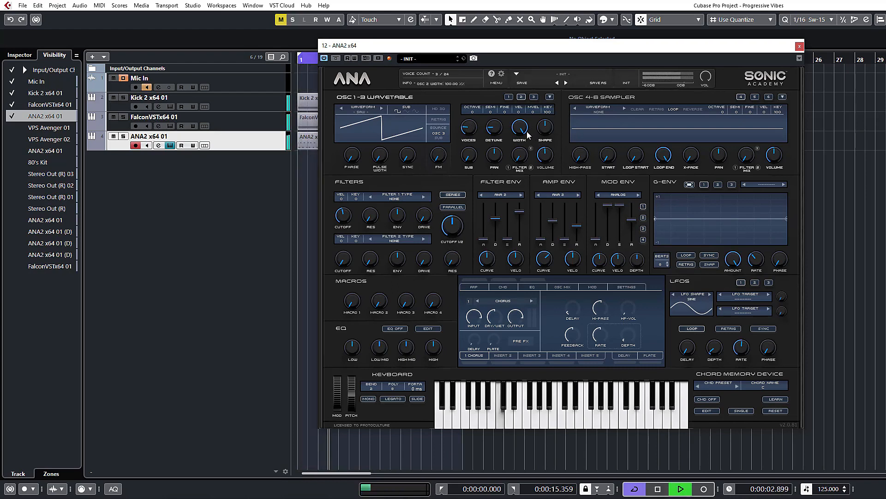
mouse_move(521, 132)
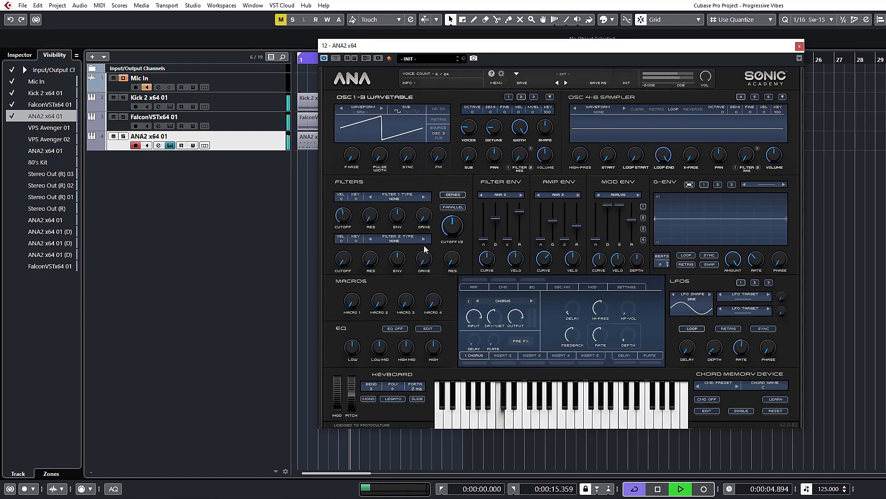
Step: Shorten the amp envelope's decay slightly further and lower its curve, then stop playback
drag(552, 220, 552, 225)
drag(546, 260, 547, 301)
drag(553, 225, 552, 227)
key(space)
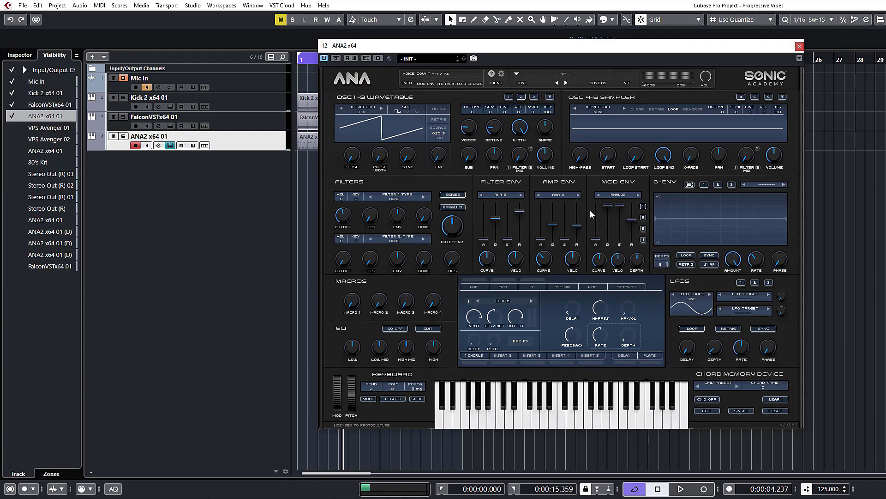
Step: Set Filter 1 to the analog CORGY type and lower the master filter cutoff while the loop plays
drag(507, 49, 396, 47)
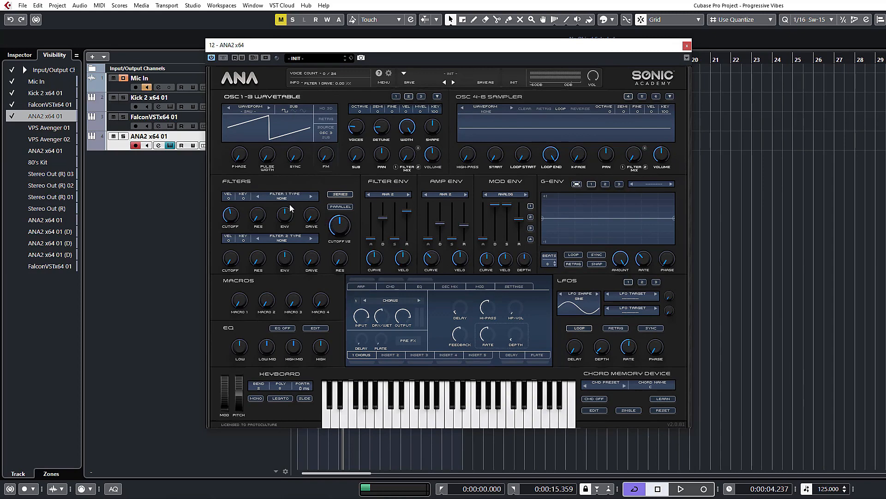
key(space)
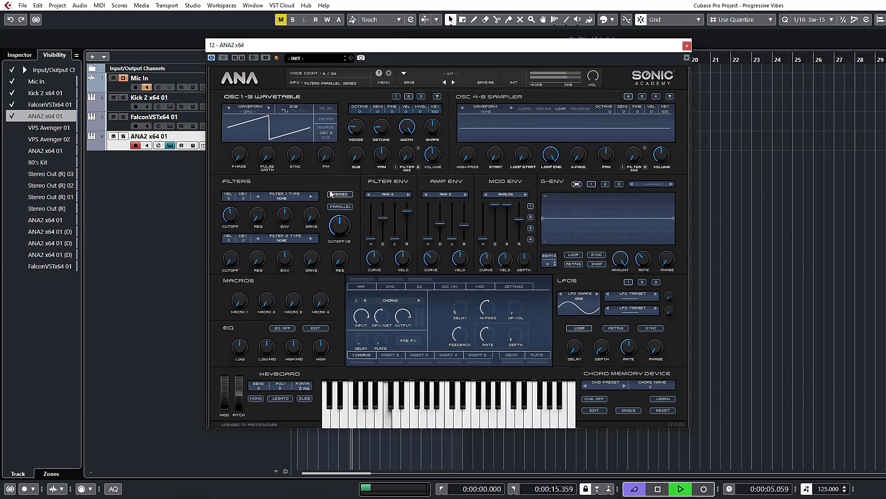
key(space)
click(285, 198)
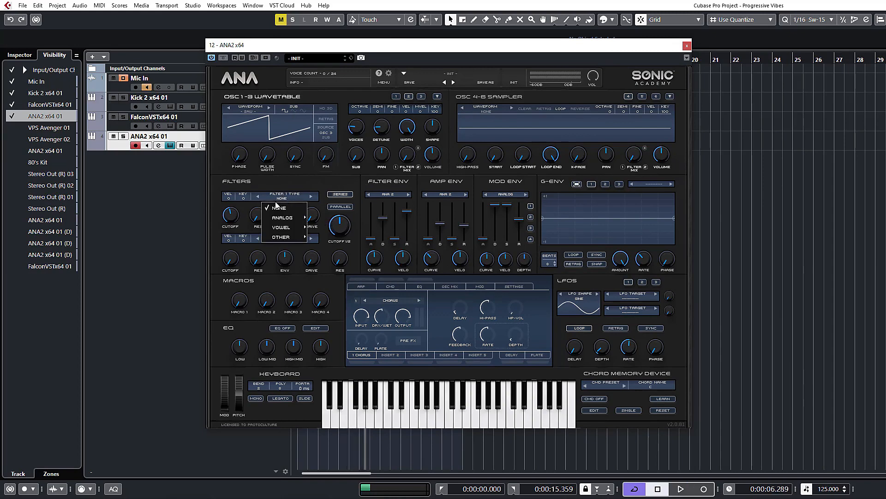
mouse_move(282, 218)
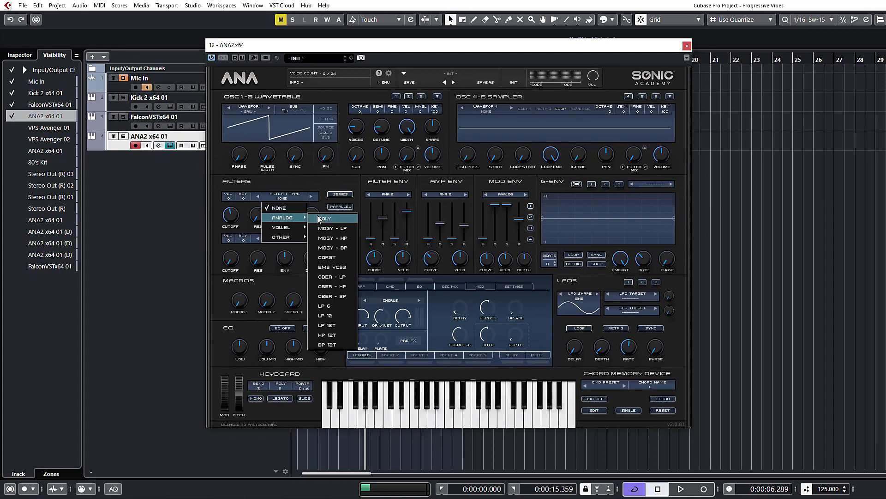
click(335, 257)
key(space)
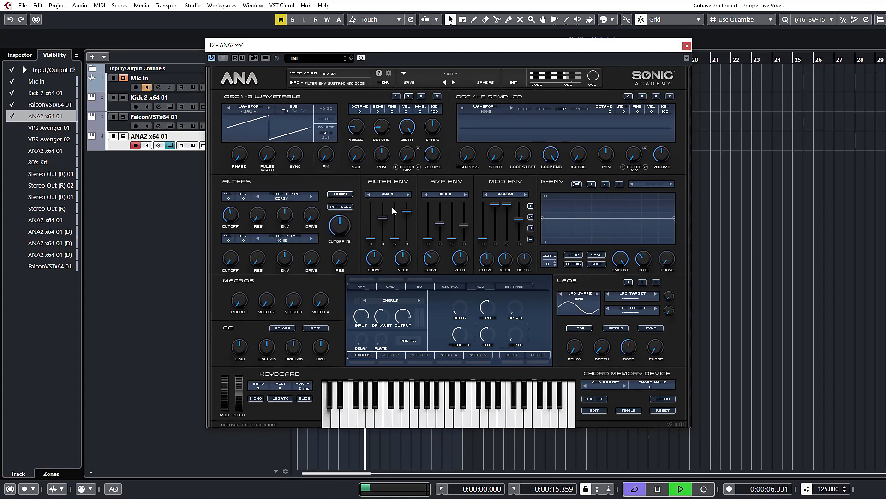
mouse_move(340, 232)
drag(339, 232, 340, 263)
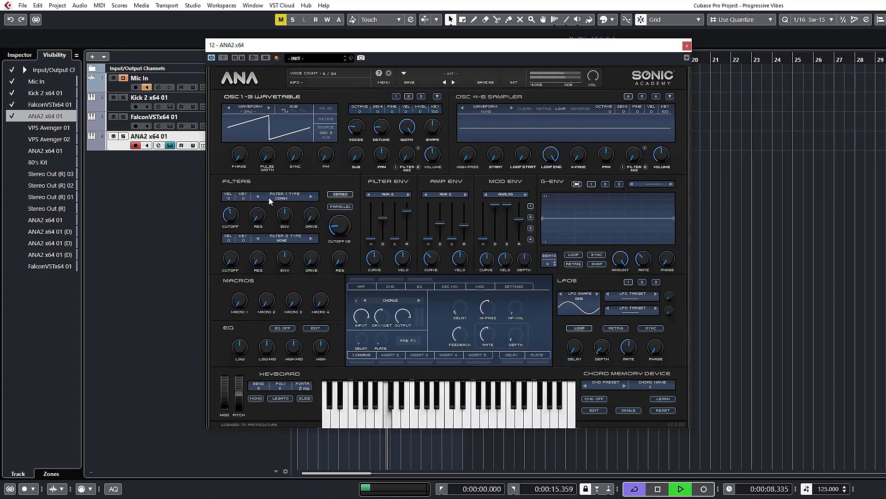
Step: Try the analog ROLY type on Filter 1, then switch it back to CORGY
click(283, 197)
mouse_move(283, 218)
click(325, 220)
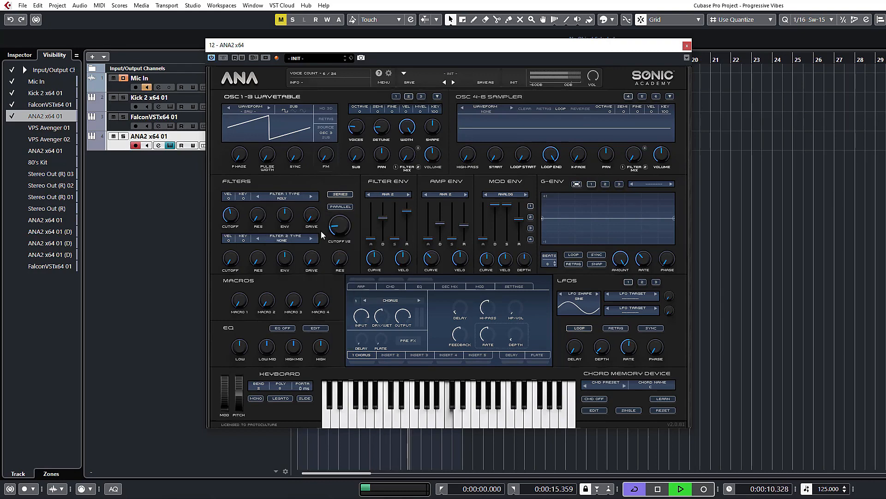
mouse_move(336, 225)
click(283, 197)
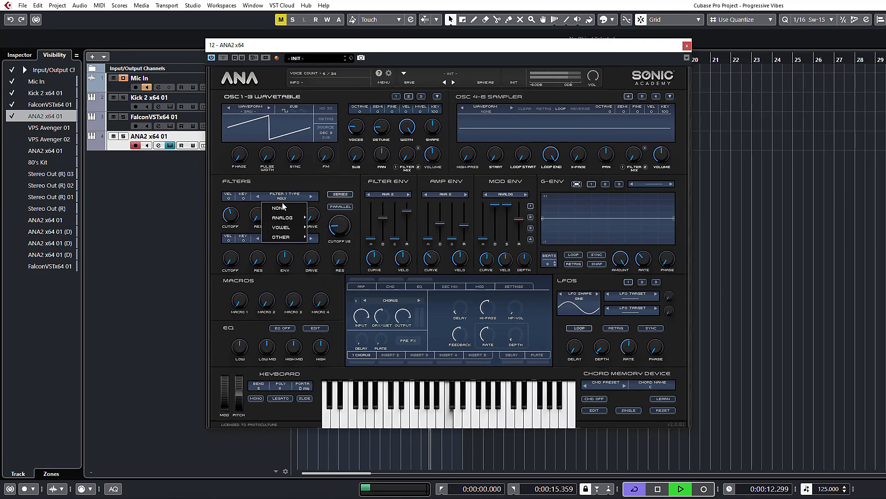
mouse_move(287, 217)
click(328, 258)
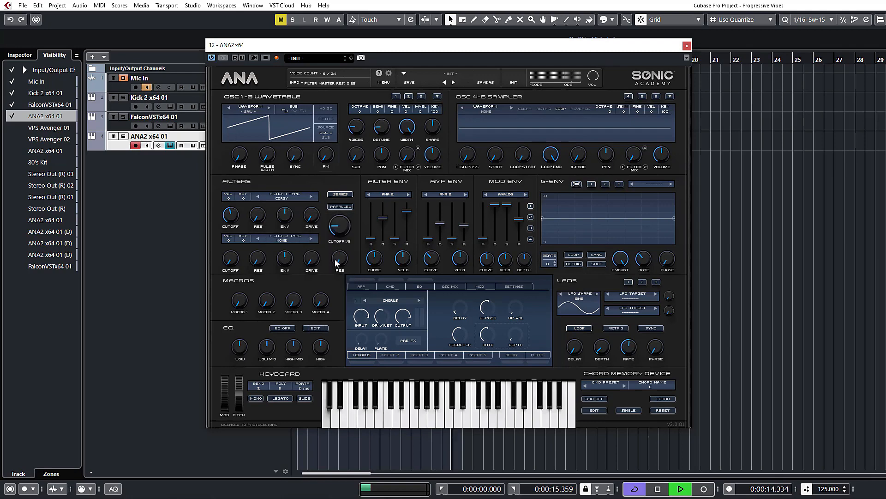
Step: Raise Filter 1's envelope amount, bring the master cutoff back up to around its midpoint and turn Filter 1's own cutoff to minimum
mouse_move(332, 217)
mouse_down()
mouse_move(330, 242)
mouse_move(336, 228)
mouse_up()
key(space)
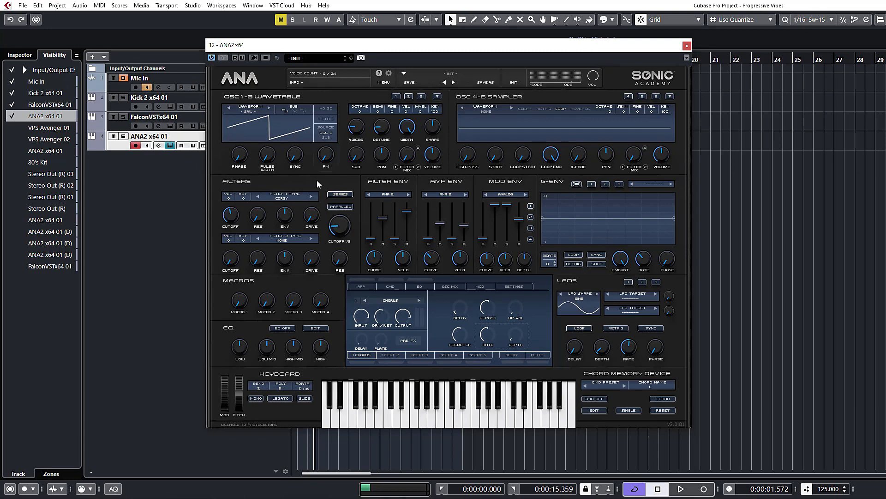
drag(340, 233, 352, 220)
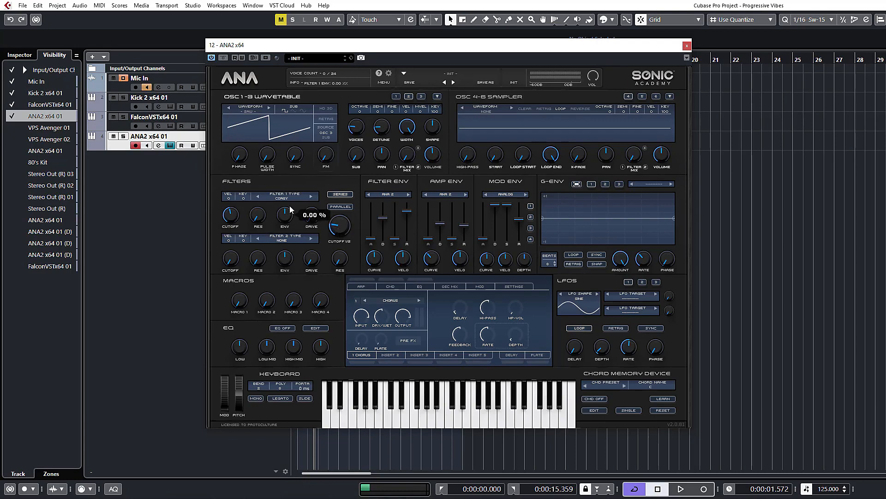
drag(284, 214, 294, 209)
double_click(342, 222)
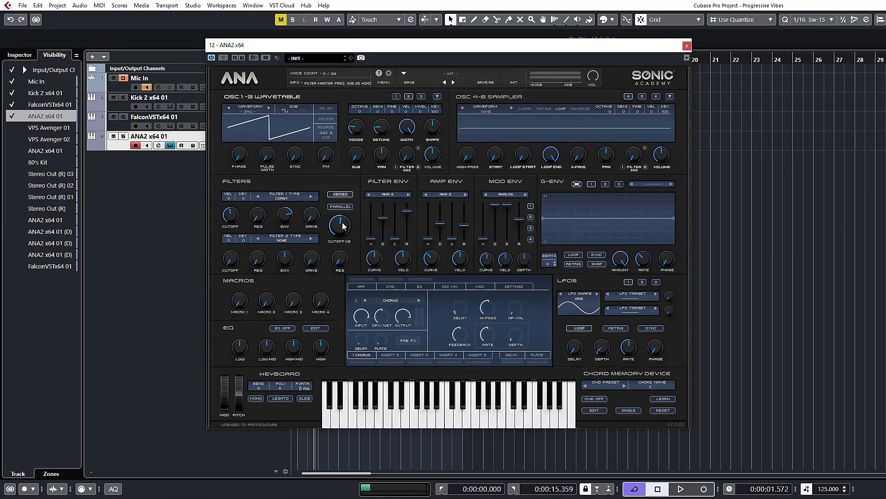
key(space)
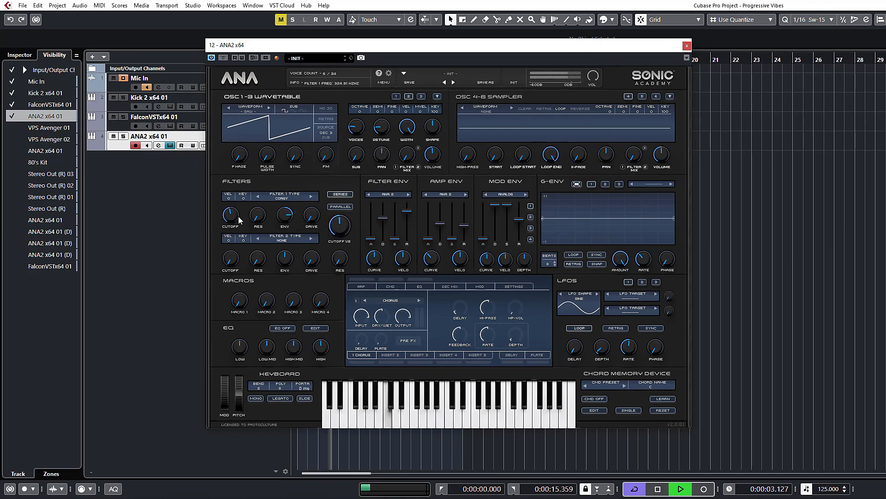
drag(233, 219, 238, 244)
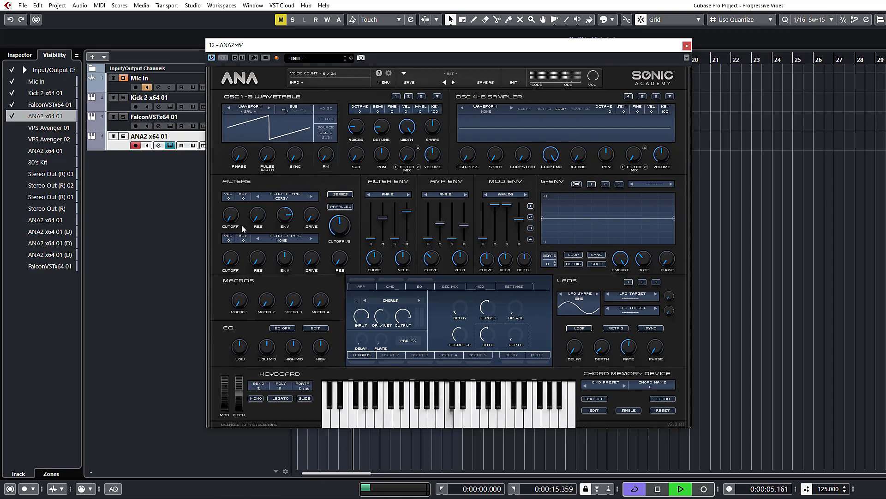
Step: Shorten the filter envelope's decay and raise its curve to about 69, starting and stopping the loop to check
drag(386, 217, 371, 266)
key(space)
key(space)
key(space)
key(space)
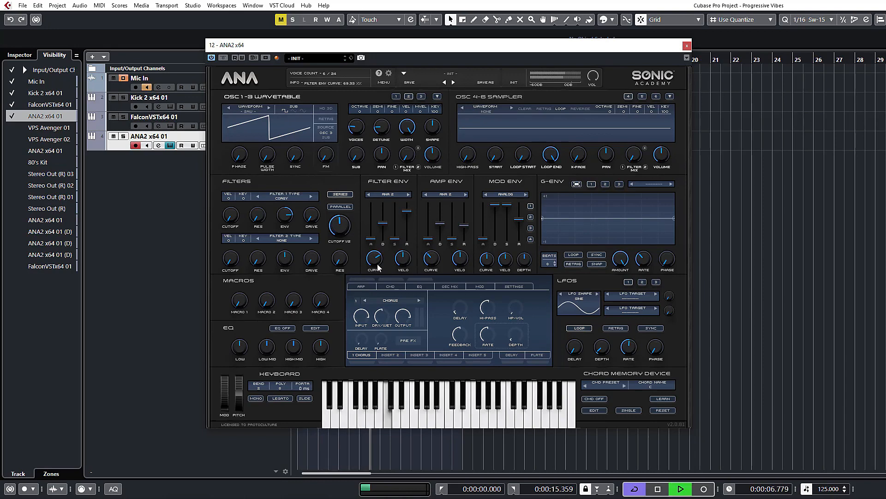
Step: Fine-tune the master filter cutoff against the playing loop, then stop playback
drag(383, 223, 338, 228)
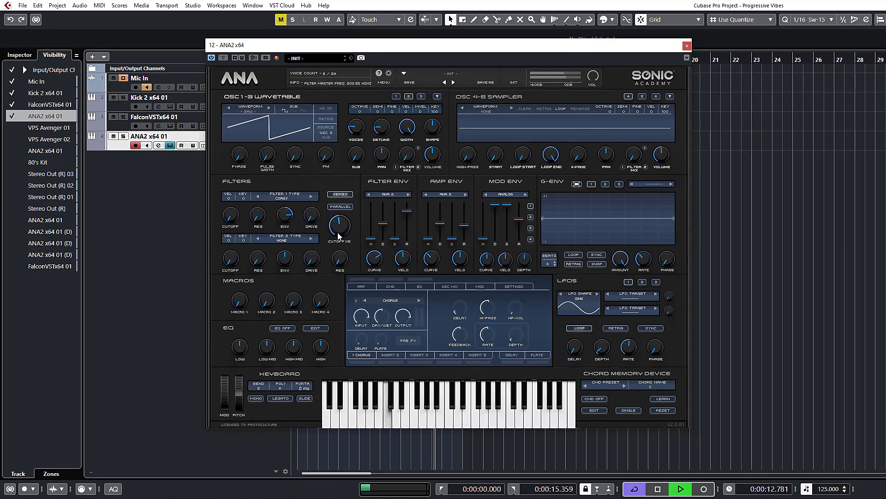
key(space)
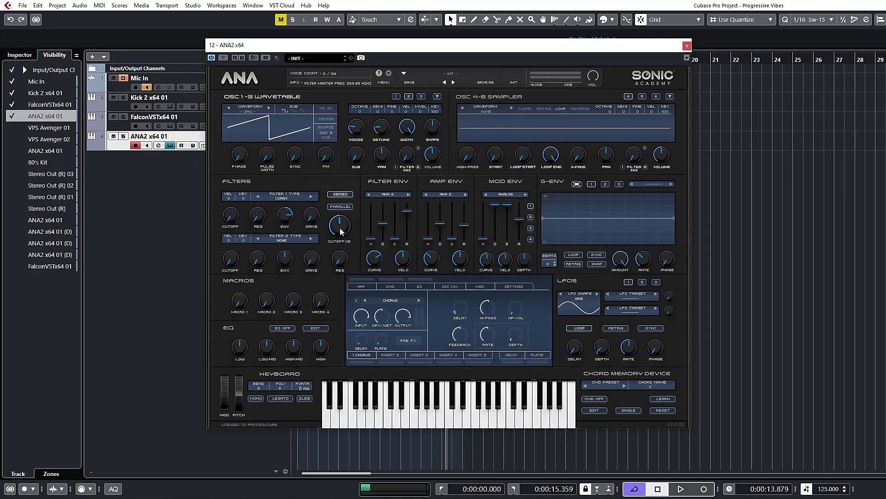
drag(350, 223, 346, 225)
Step: Open the modulation matrix and set Macro 1 as the source of the first two macro matrix rows
click(476, 290)
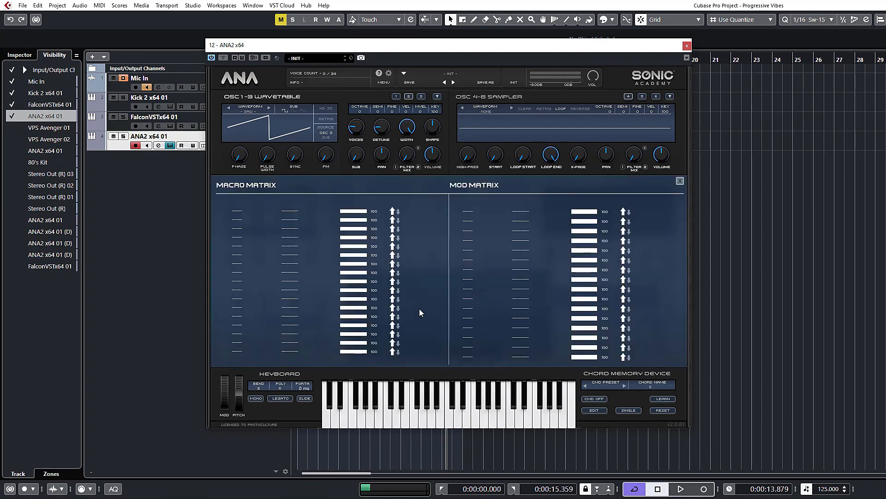
click(241, 215)
click(245, 231)
click(293, 210)
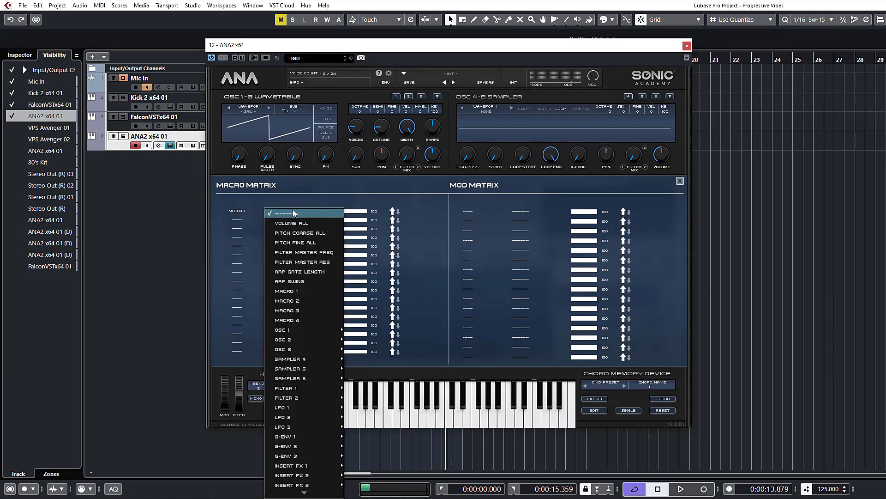
click(293, 211)
click(237, 220)
click(249, 241)
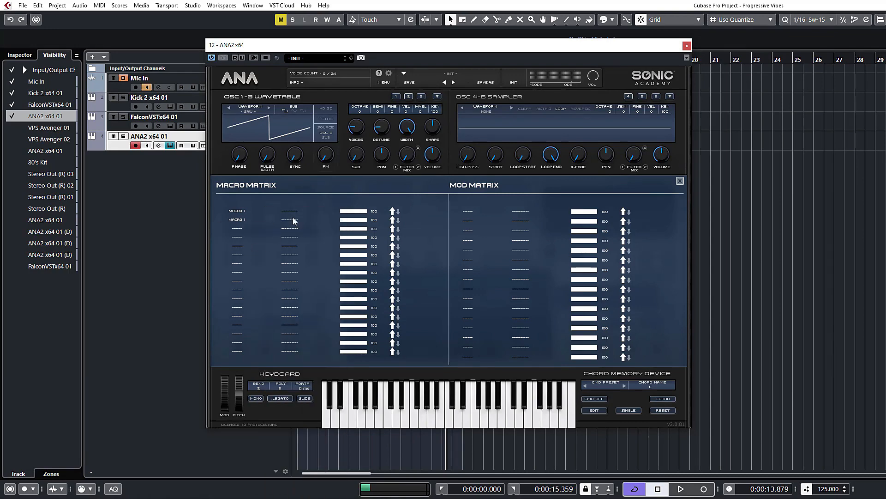
Step: Assign Macro 1's first two matrix rows to Filter Master Freq and Amp Env Decay, and try the macro against the loop
click(292, 211)
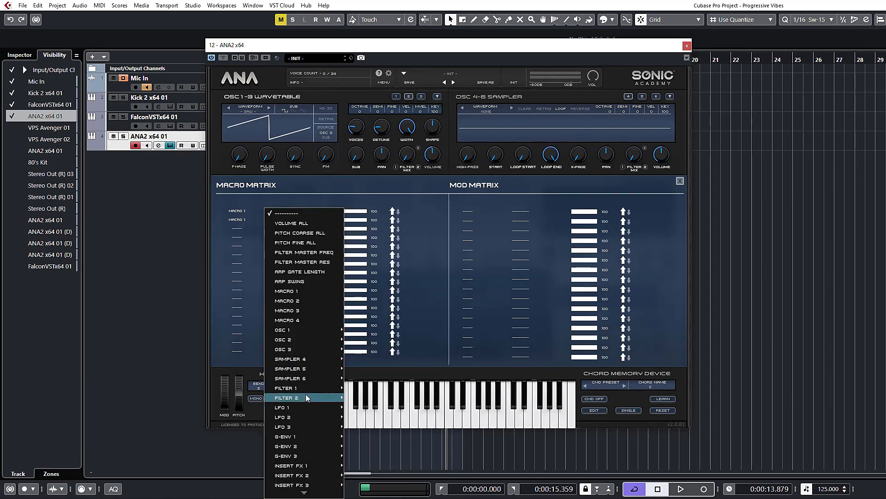
mouse_move(305, 394)
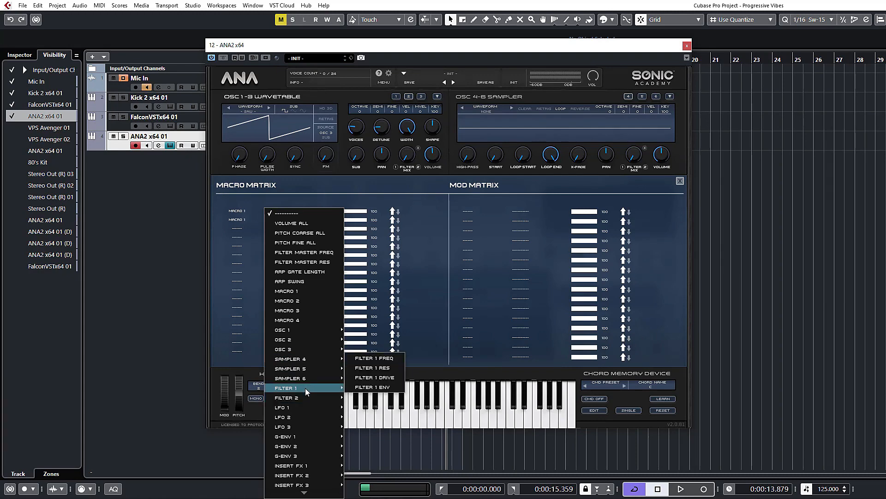
click(298, 253)
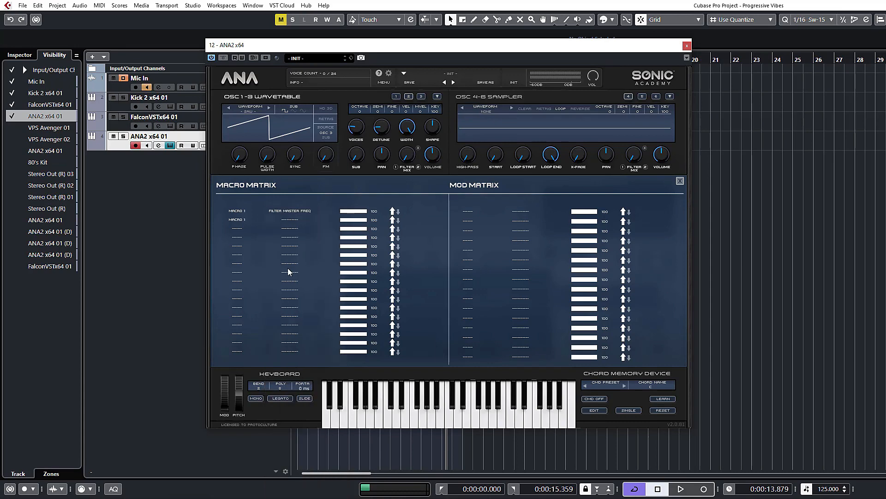
click(290, 220)
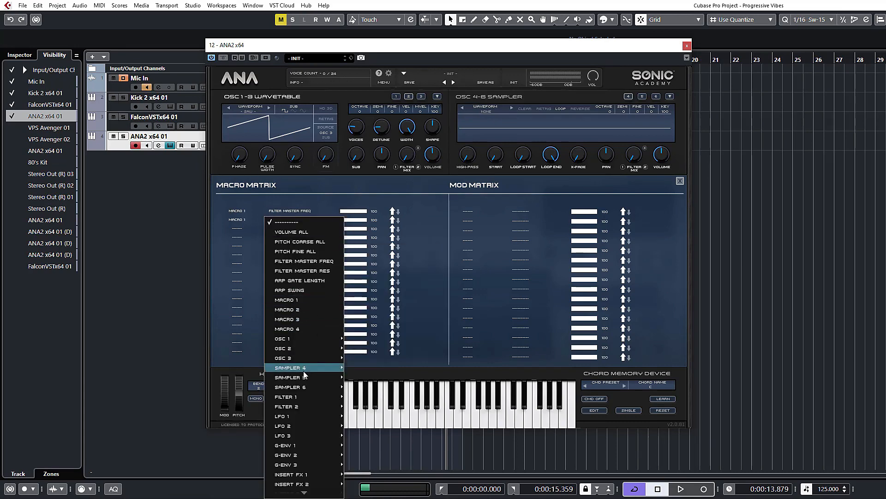
scroll(308, 406, down, 4)
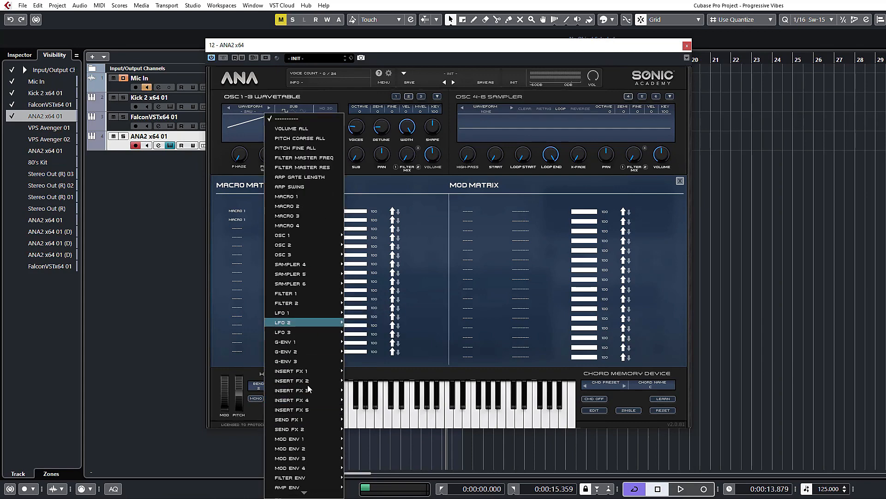
mouse_move(296, 485)
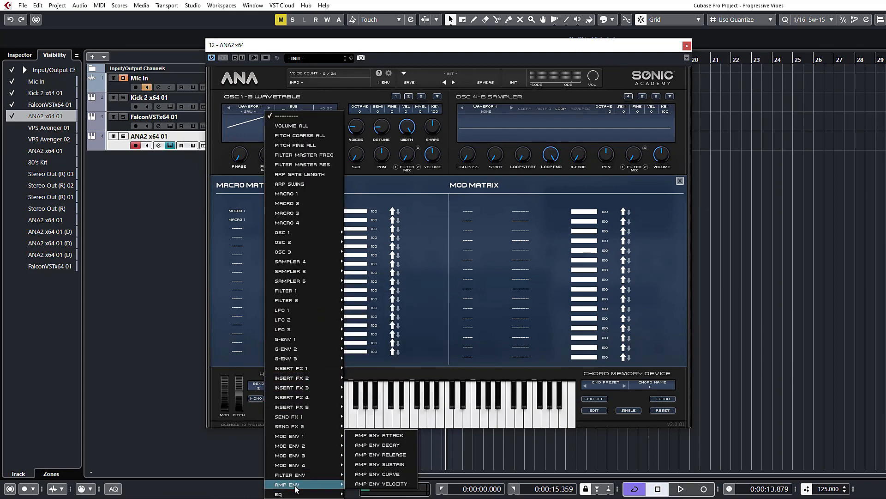
click(377, 445)
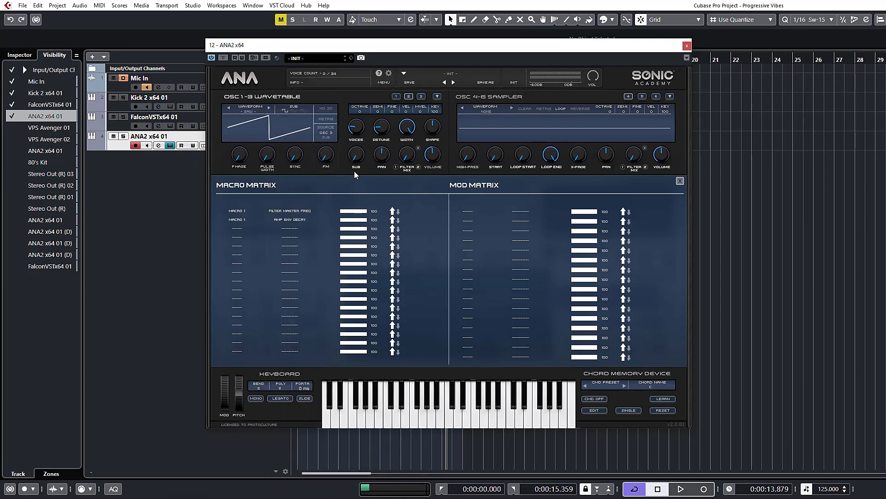
click(680, 182)
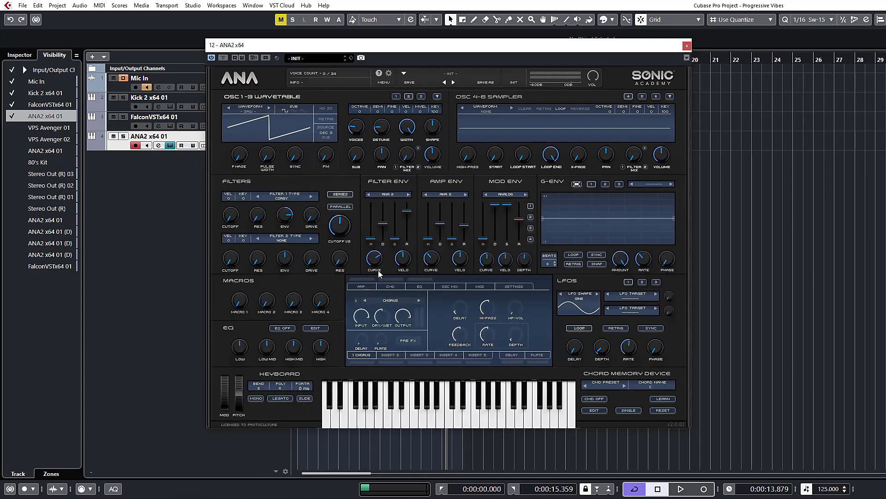
key(space)
drag(251, 304, 238, 319)
Step: Add a third macro matrix row routing Macro 1 to Amp Env Release and reduce its amount to about a third
click(493, 288)
click(234, 228)
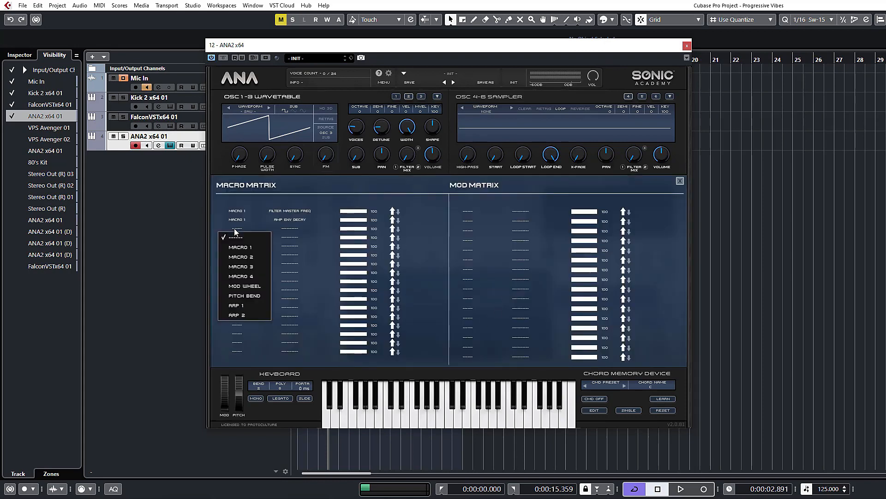
click(245, 248)
click(295, 229)
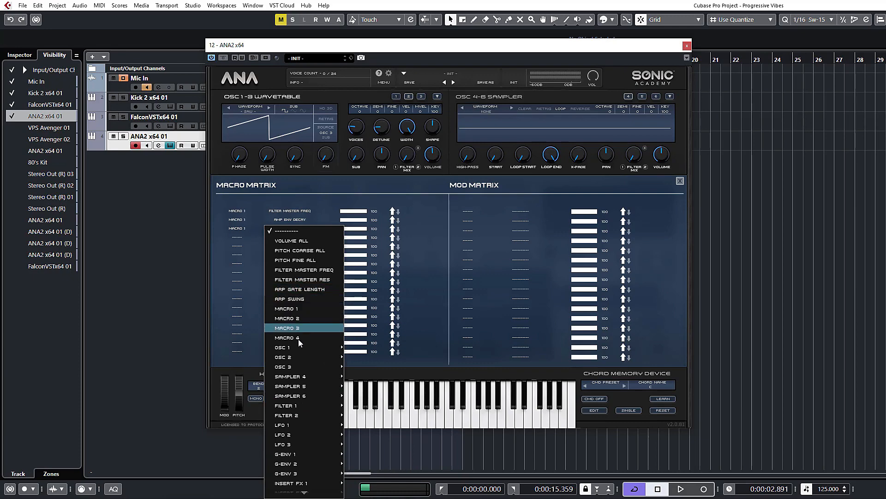
scroll(293, 432, down, 5)
mouse_move(293, 448)
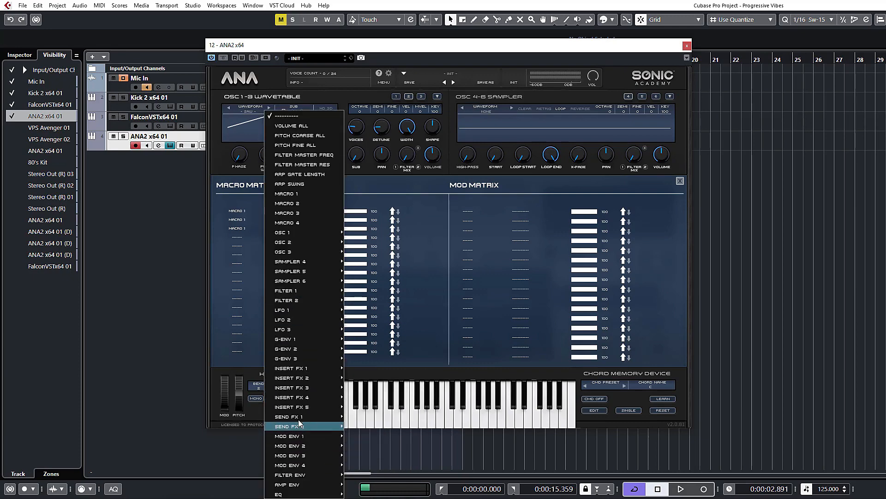
mouse_move(299, 475)
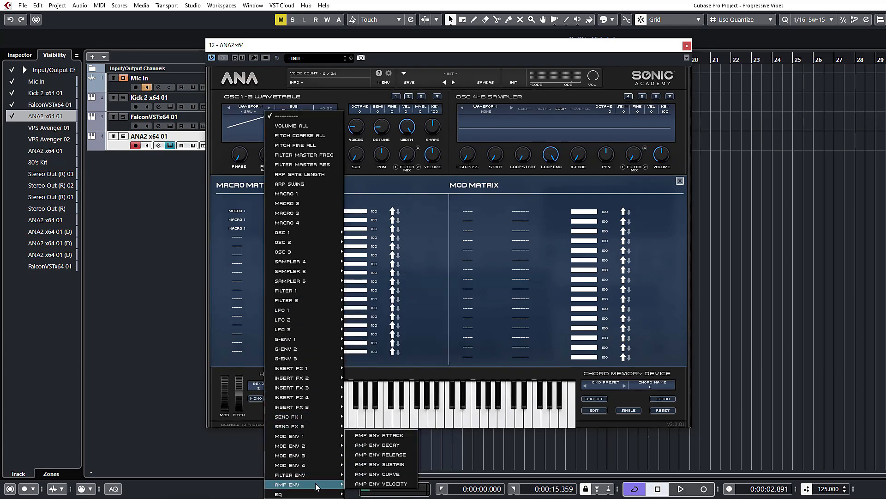
click(380, 455)
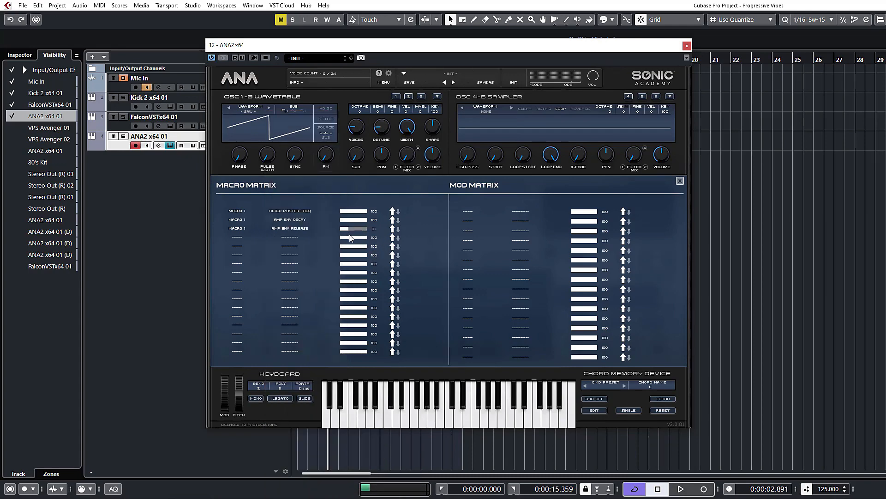
Step: Play the loop with the matrix closed and turn Macro 1 up to around its midpoint
click(680, 181)
key(space)
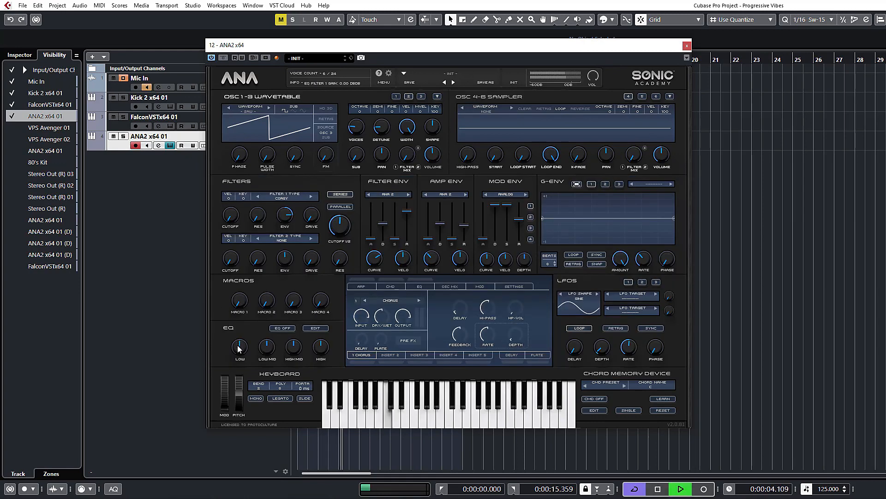
drag(242, 306, 242, 283)
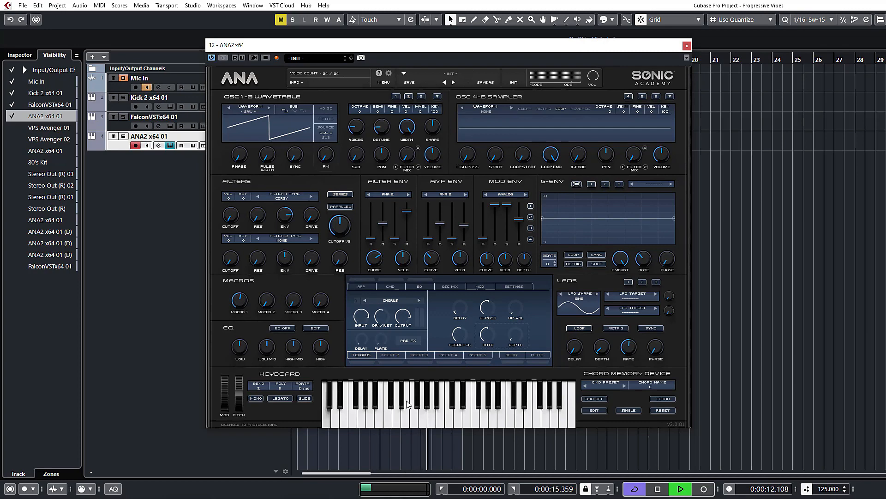
Step: Lower Macro 1's amounts to about 75 for Filter Master Freq, 26 for Amp Env Decay and 21 for Amp Env Release
click(491, 287)
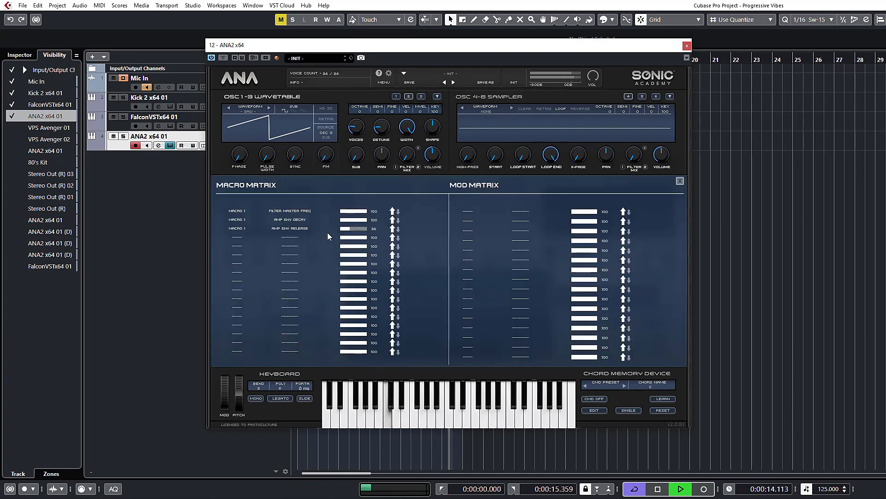
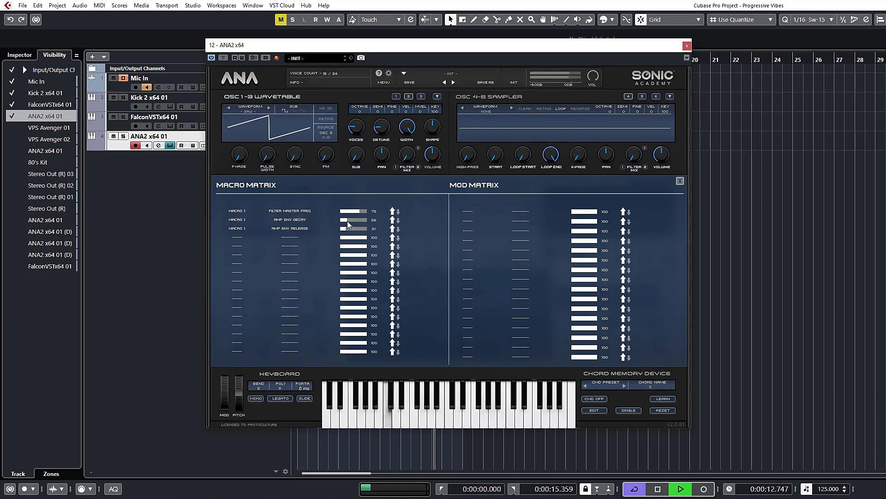
click(681, 181)
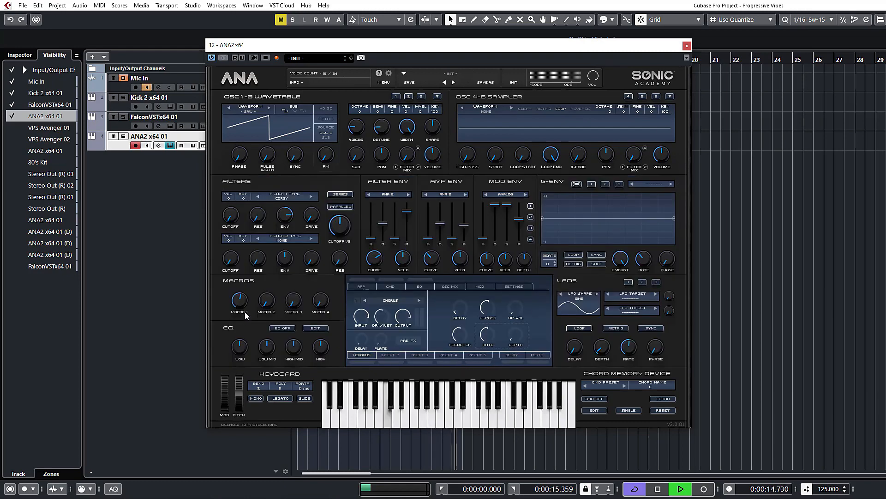
key(space)
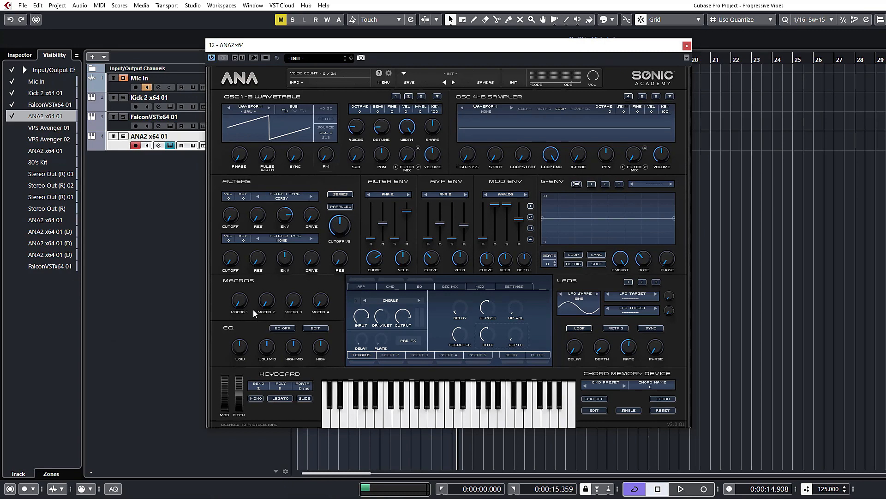
Step: Rename Macro 1 to OPEN UP, sweep it against the loop, and close the synth window
key(space)
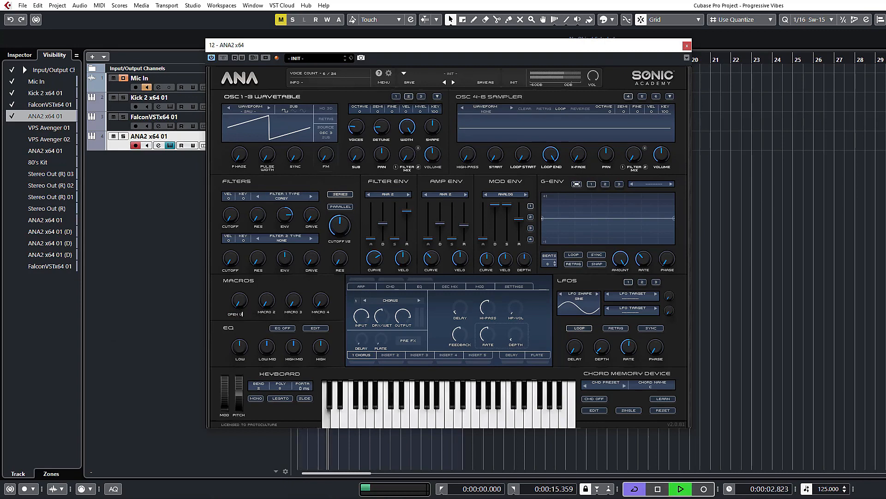
drag(237, 303, 239, 287)
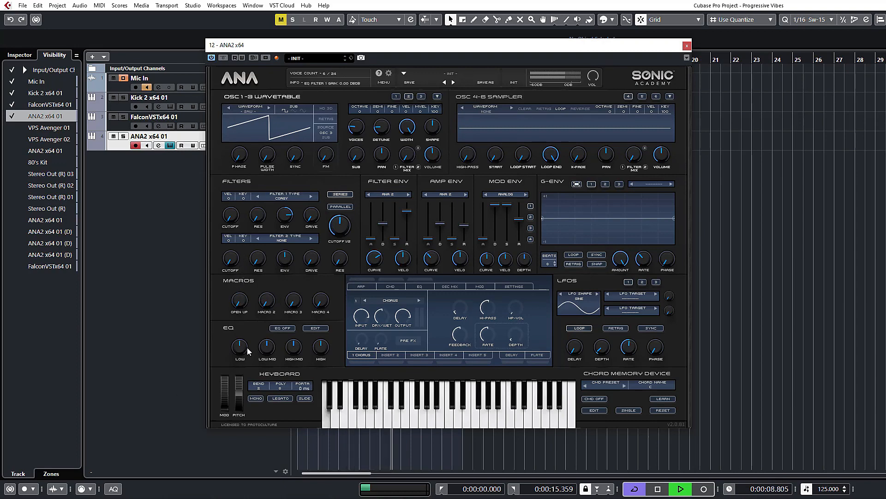
key(space)
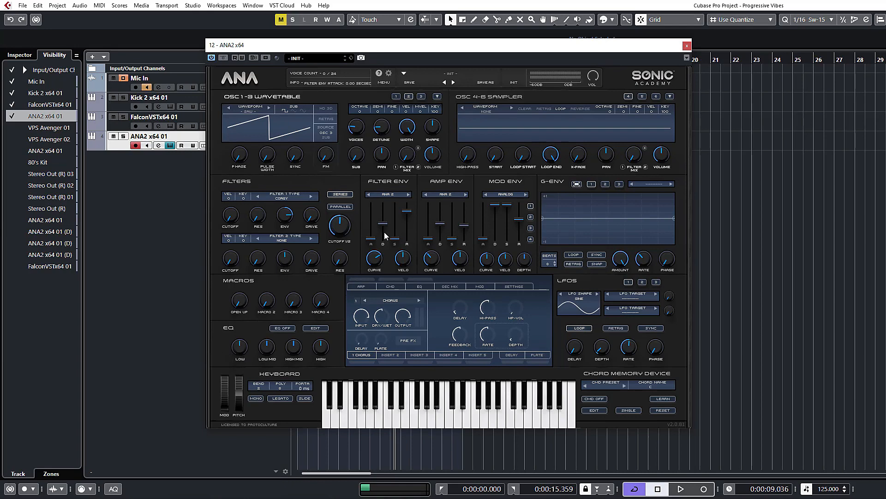
drag(319, 44, 273, 45)
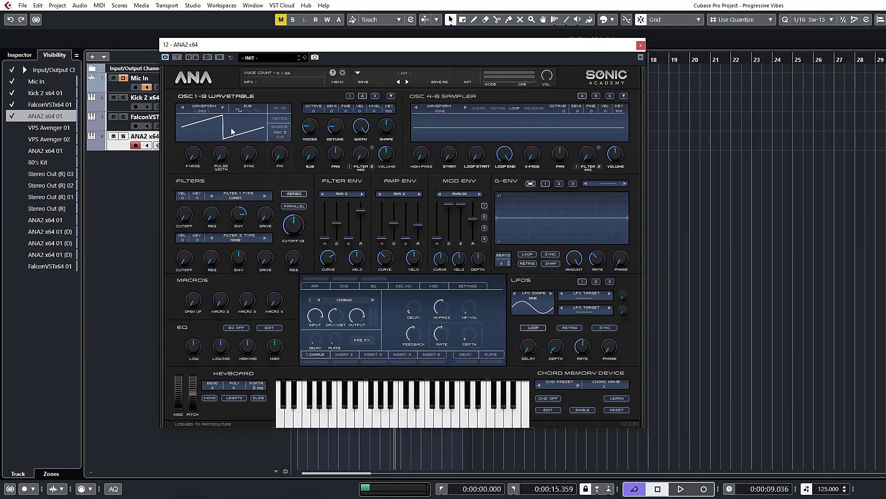
click(640, 45)
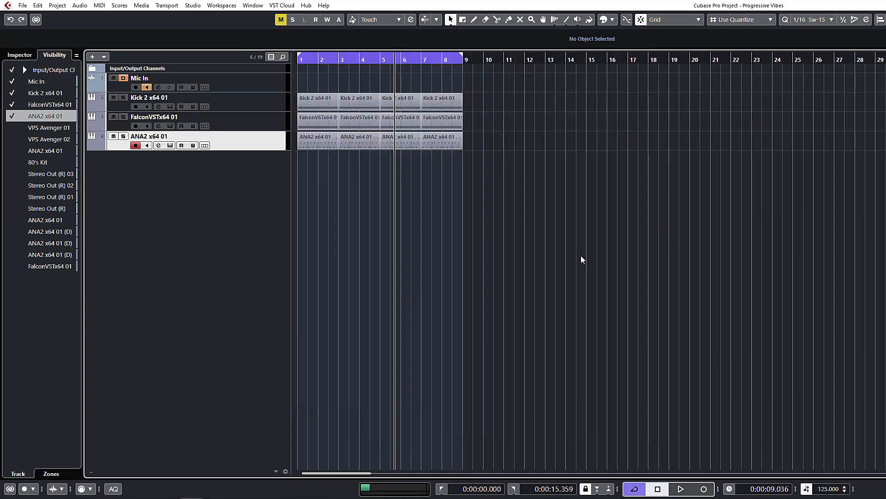
click(321, 110)
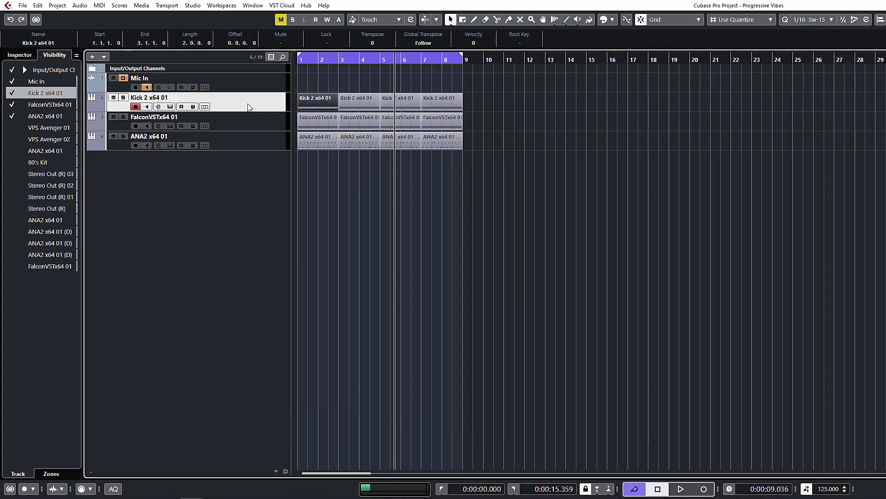
click(170, 107)
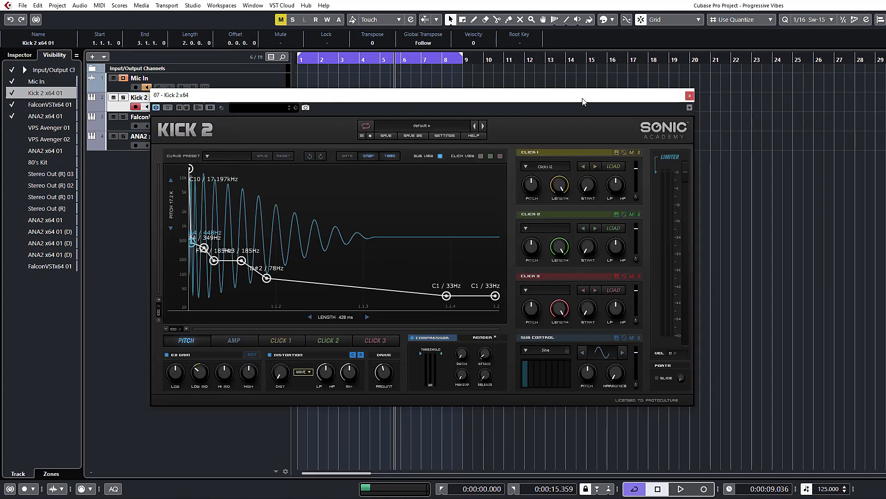
click(690, 96)
Step: Enable a low cut just above its minimum frequency on the kick channel's EQ and set its slope to 36 dB/Oct
click(316, 145)
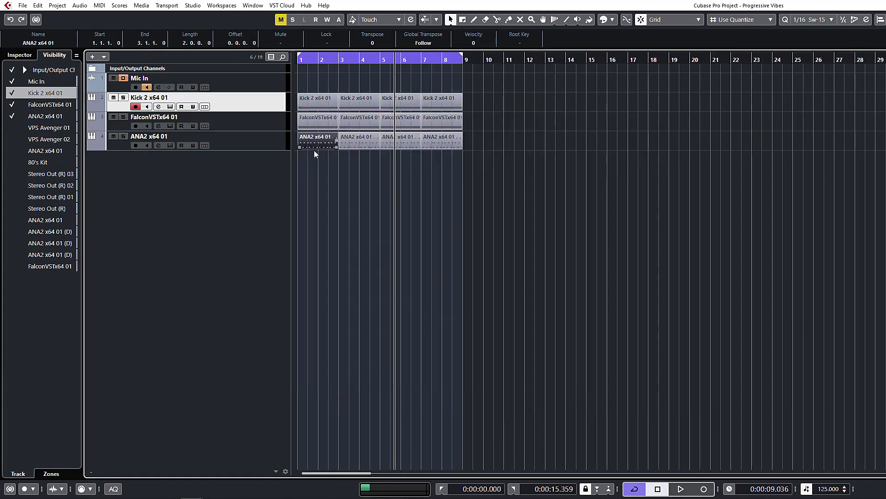
click(157, 107)
key(space)
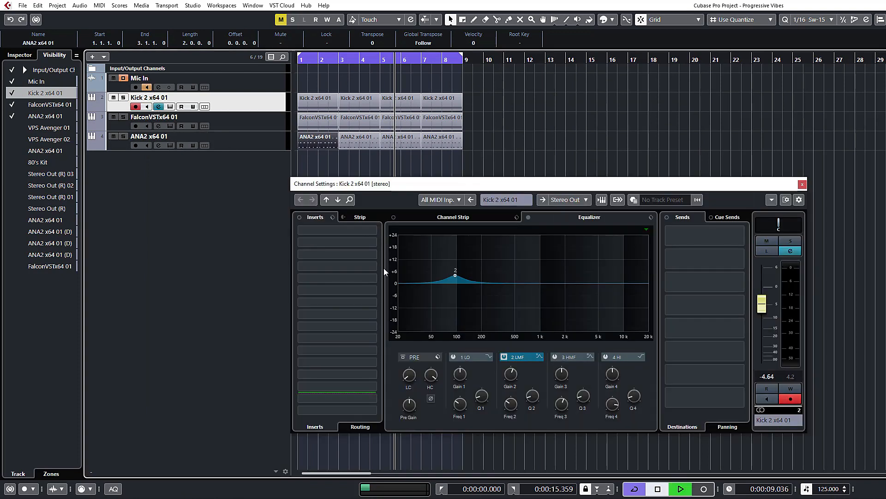
click(413, 381)
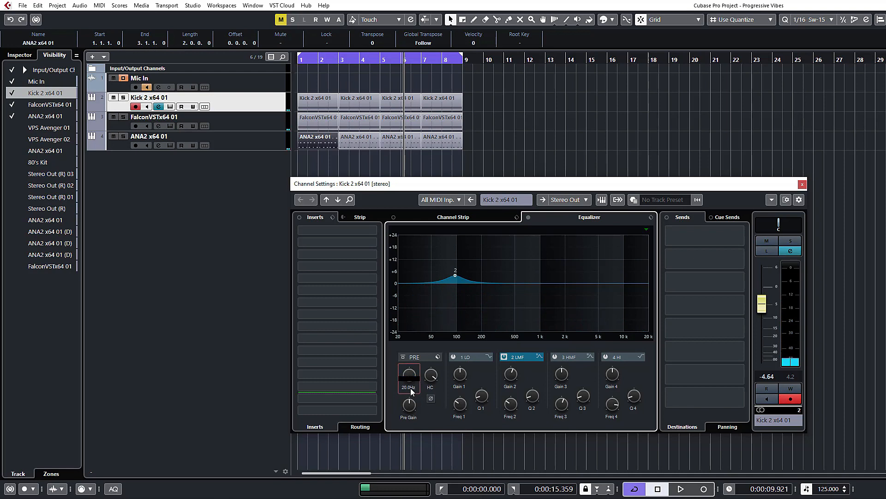
right_click(410, 399)
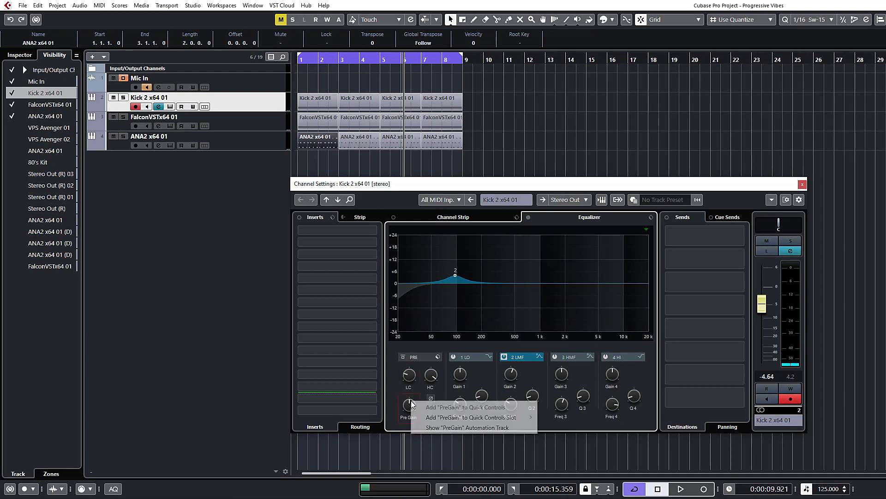
right_click(412, 374)
mouse_move(460, 415)
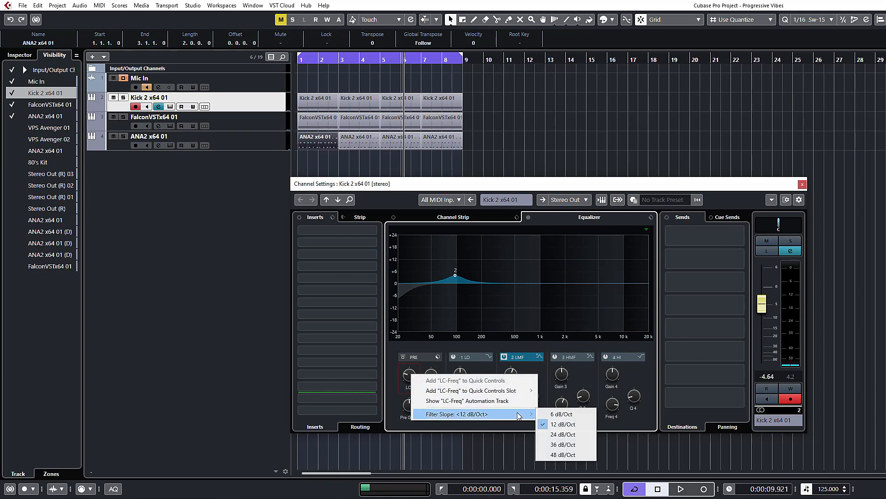
click(554, 445)
Step: Compare the kick's pre-filter section bypassed and active during playback, closing its channel settings and selecting the ANA2 track
key(space)
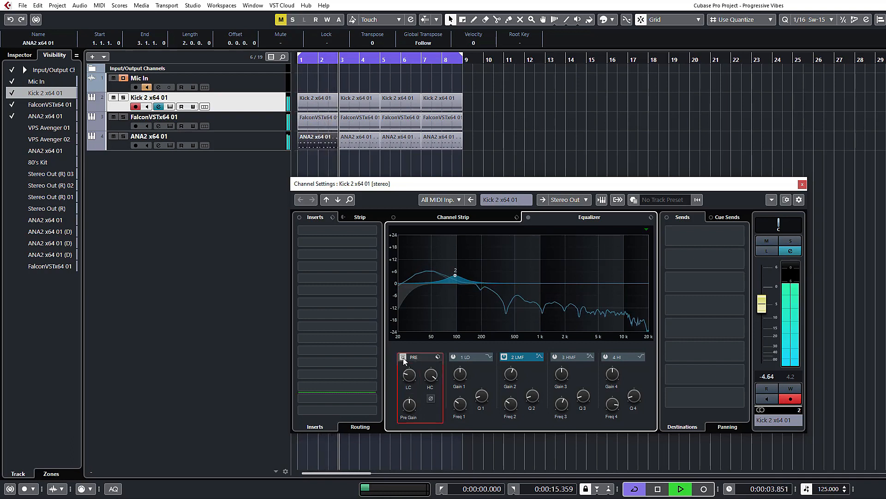
click(403, 358)
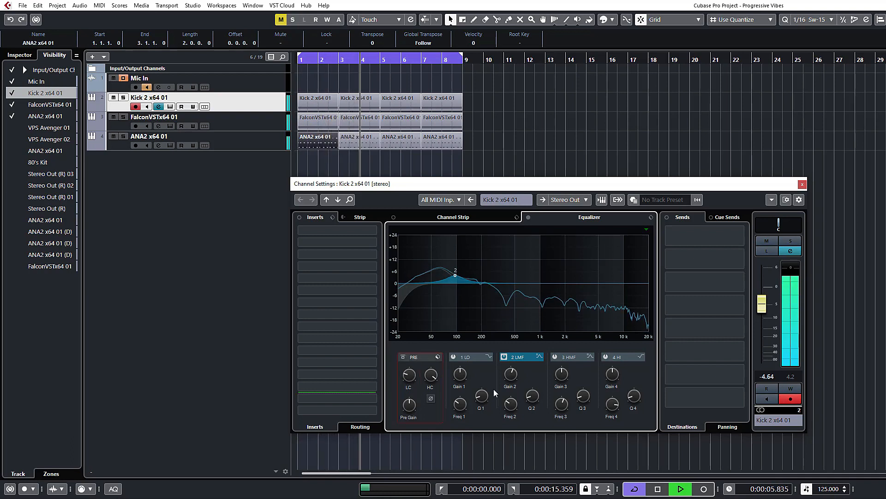
click(371, 165)
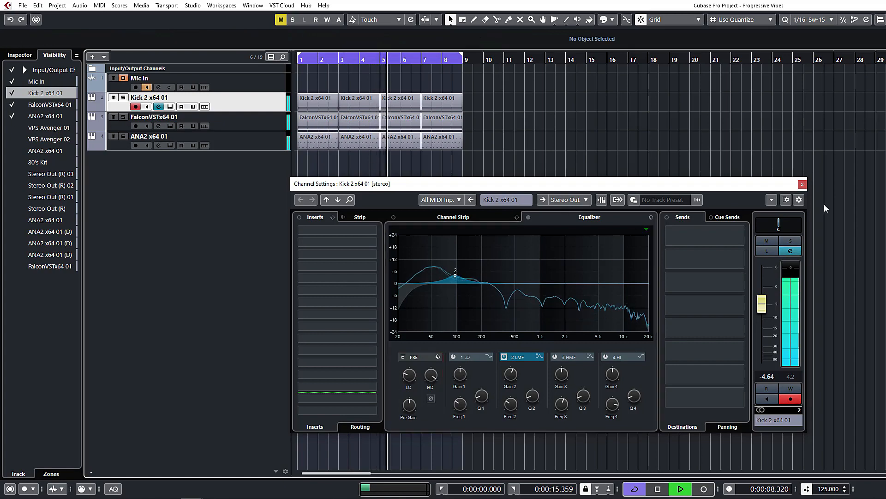
click(803, 184)
click(256, 144)
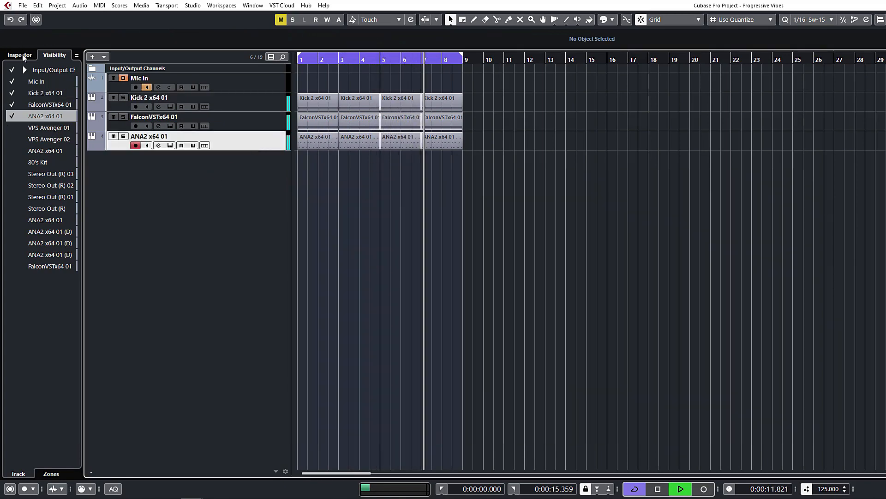
Step: Lower the ANA2 track's volume to -3.35 dB, checking it against the Falcon track's level
click(20, 55)
drag(60, 113, 59, 112)
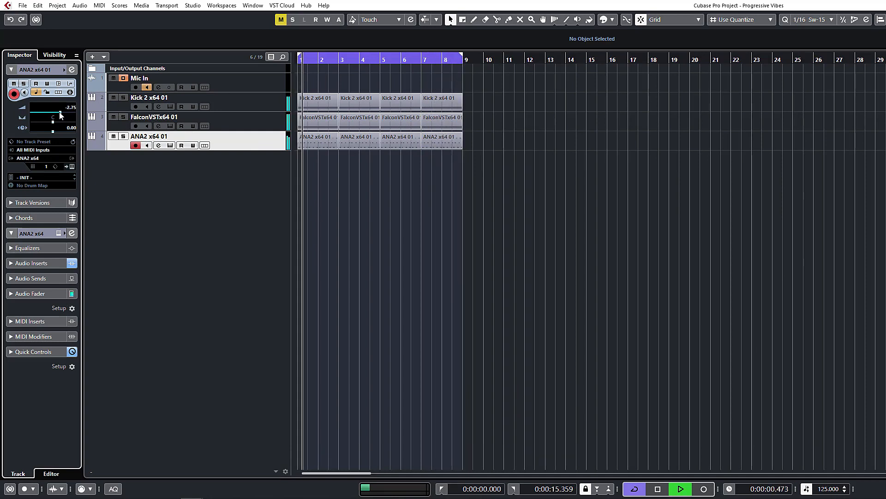
click(229, 128)
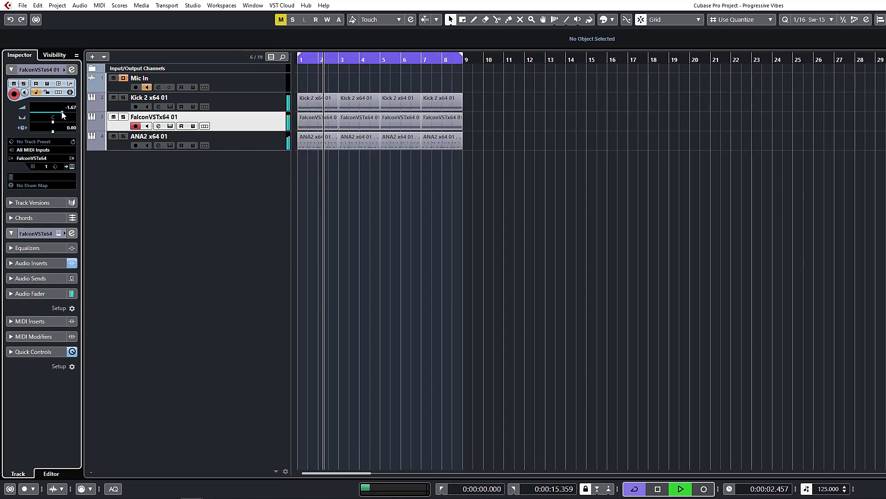
click(253, 148)
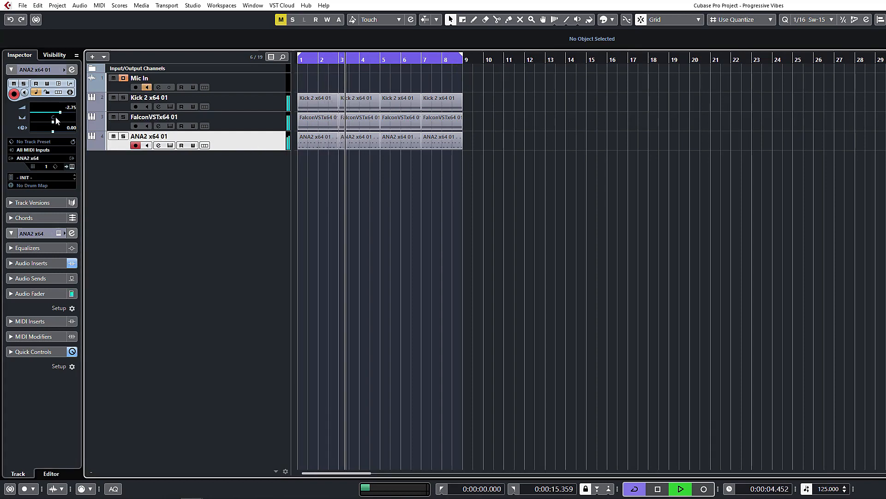
drag(60, 112, 59, 113)
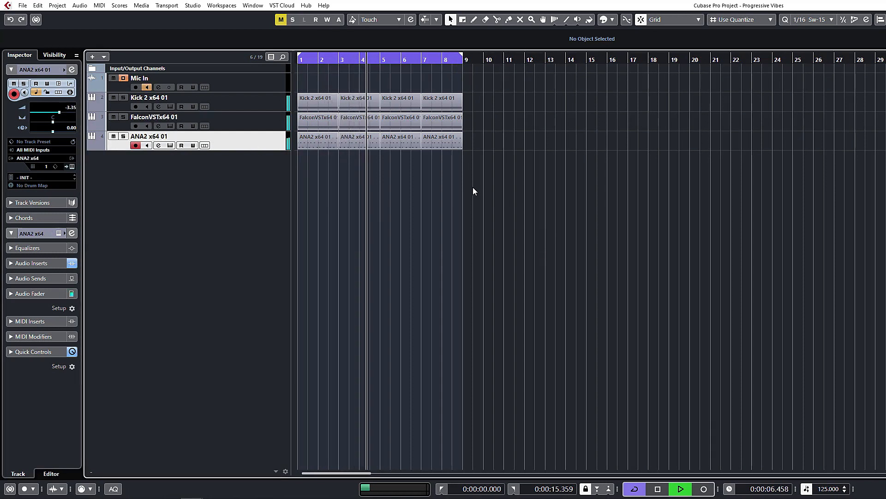
Step: Solo the Falcon track during playback and open its channel settings
drag(473, 187, 245, 96)
click(544, 231)
key(h)
key(h)
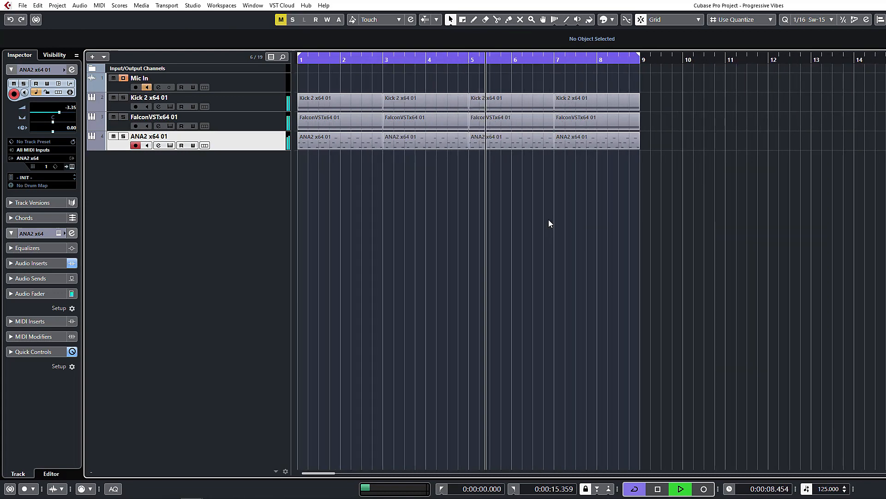
click(239, 122)
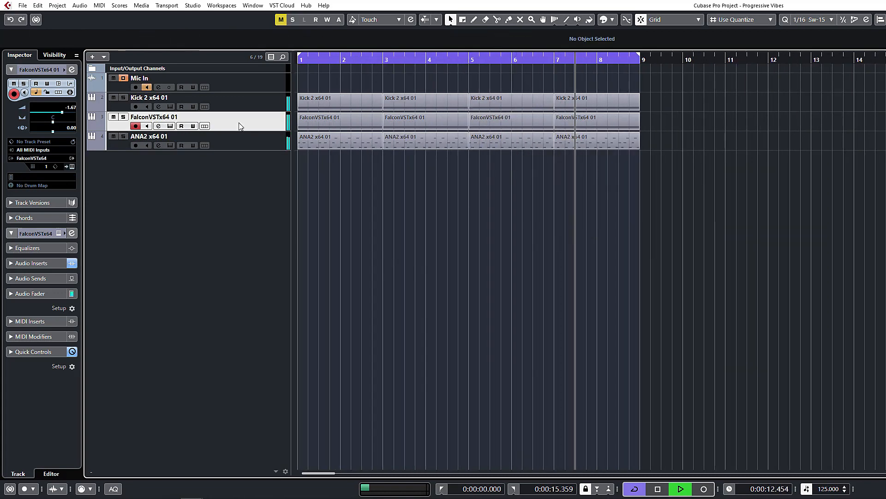
key(space)
key(space)
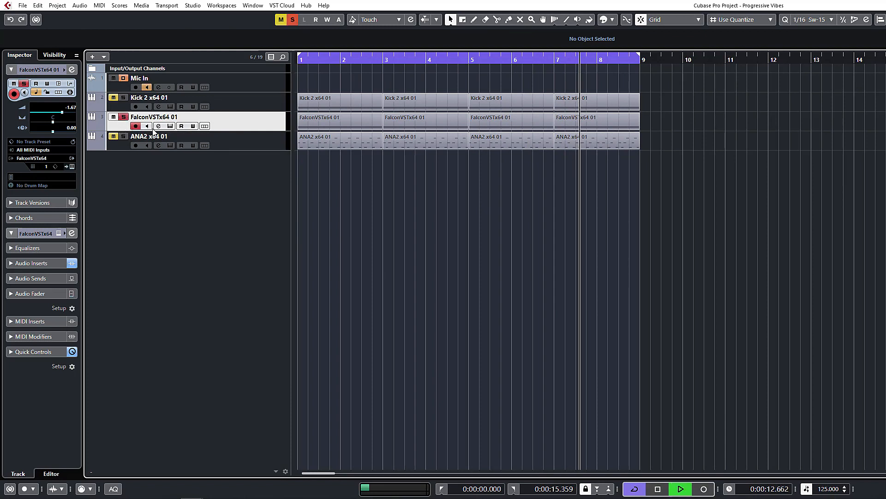
click(158, 126)
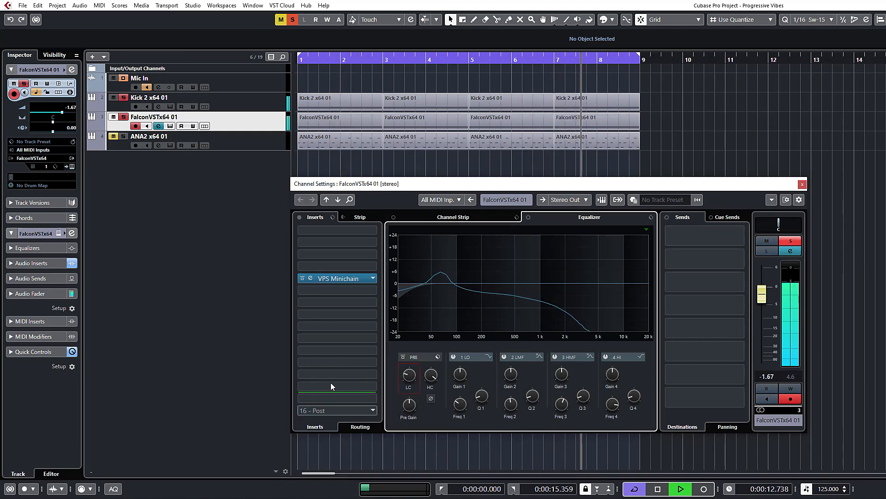
Step: Try a 36 dB/Oct low-cut slope on the Falcon channel's EQ, then settle on 48 dB/Oct
right_click(411, 375)
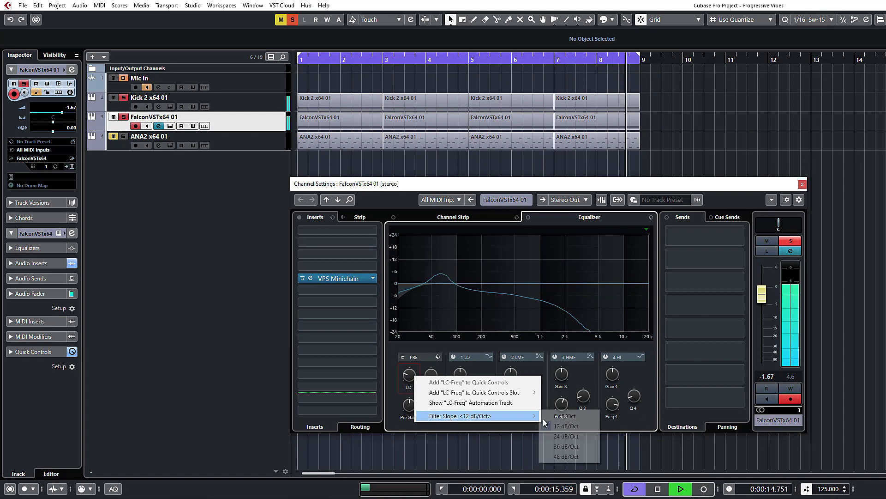
click(554, 445)
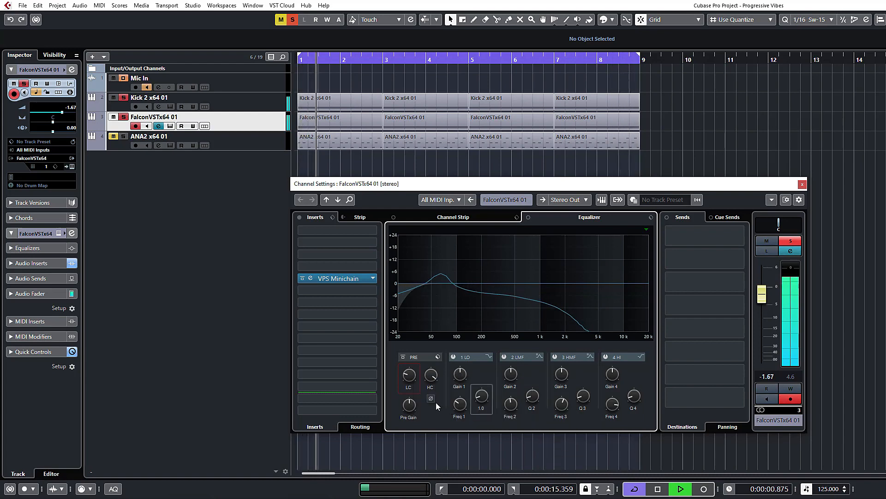
right_click(410, 375)
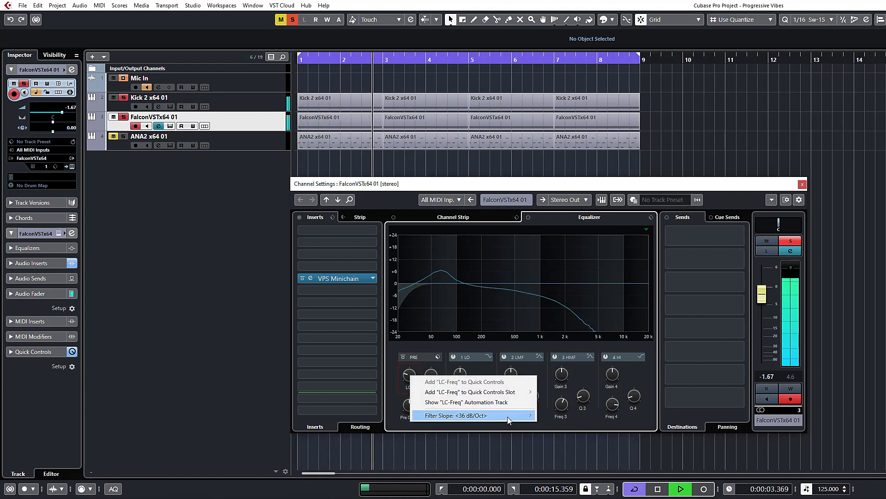
mouse_move(508, 416)
click(551, 459)
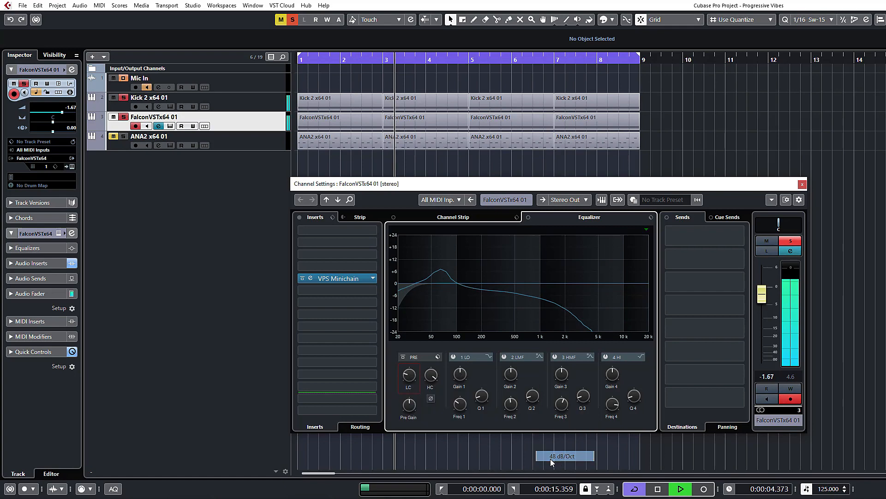
right_click(409, 375)
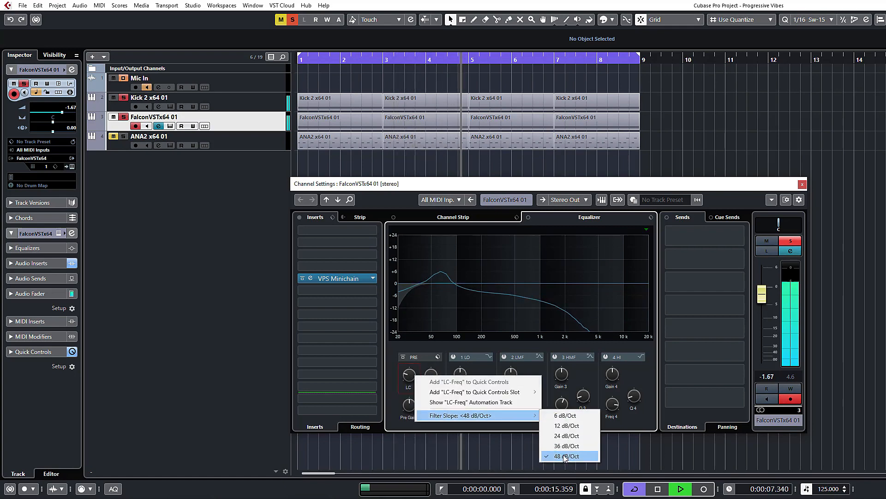
click(566, 456)
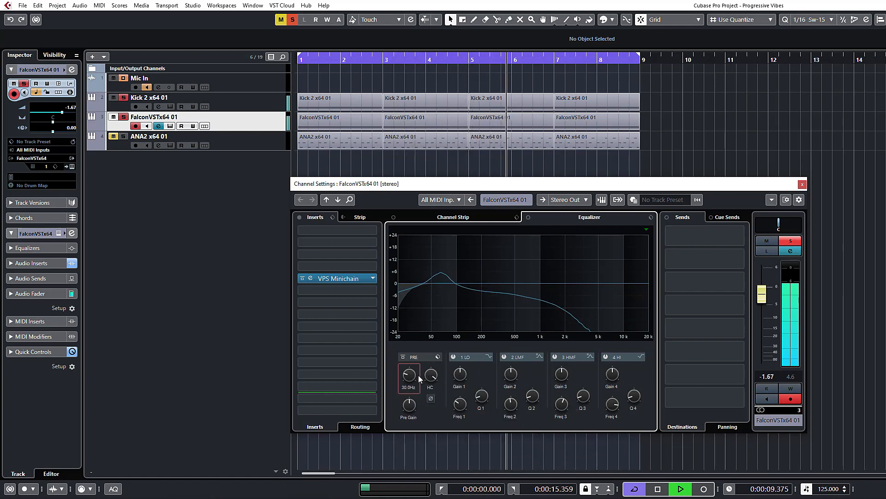
Step: Set the Falcon channel's low-cut frequency to 30 Hz
mouse_move(413, 373)
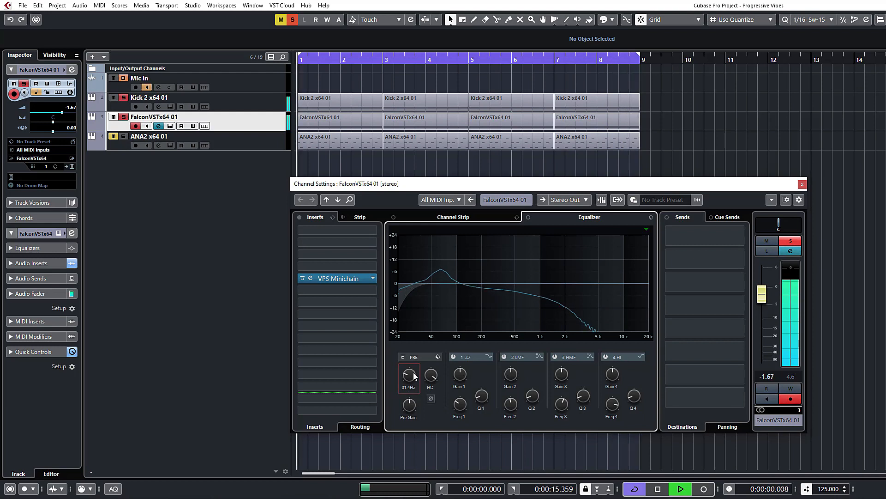
mouse_move(418, 392)
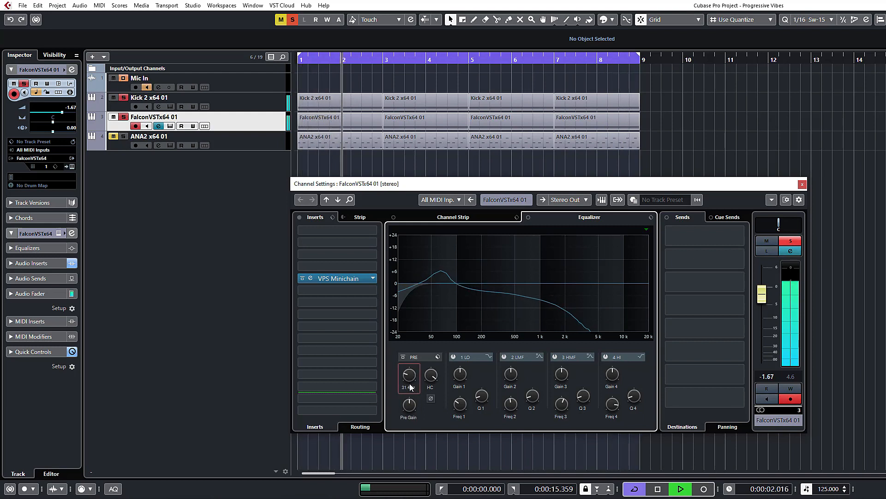
double_click(411, 387)
text(30)
key(Return)
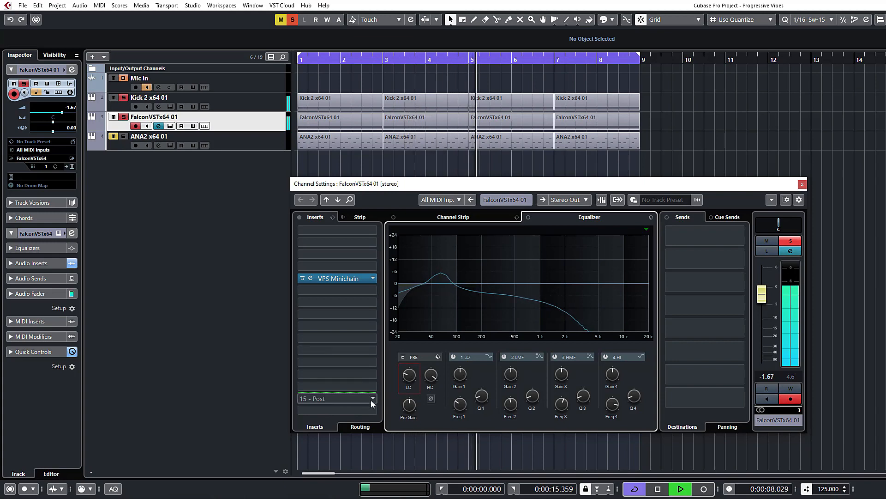
mouse_move(412, 376)
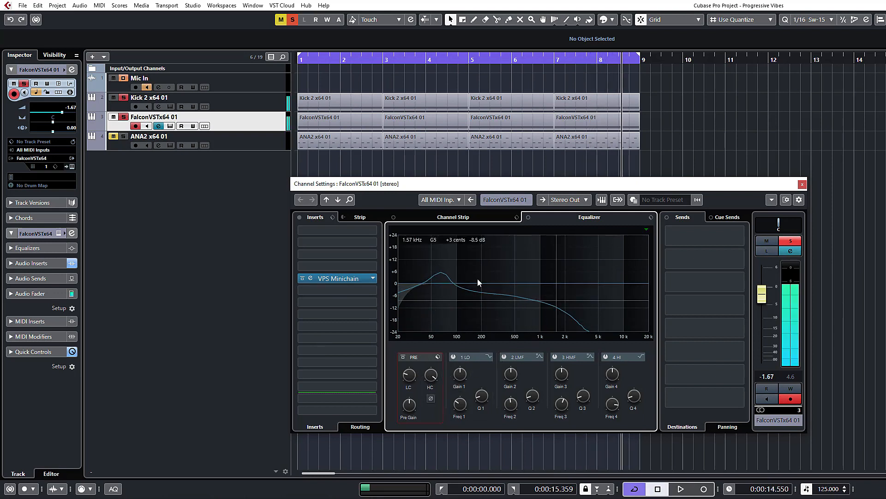
Step: Load SPL TwinTube in the Falcon channel's first insert slot and open its editor
click(336, 230)
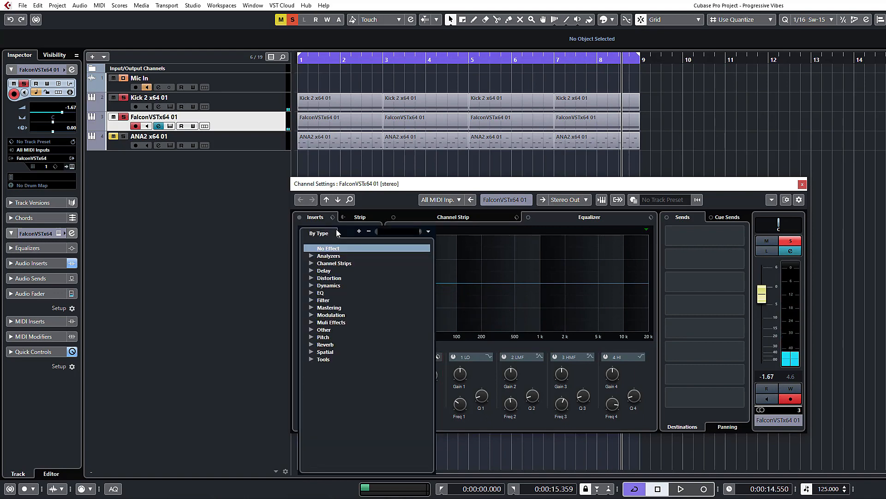
text(spl)
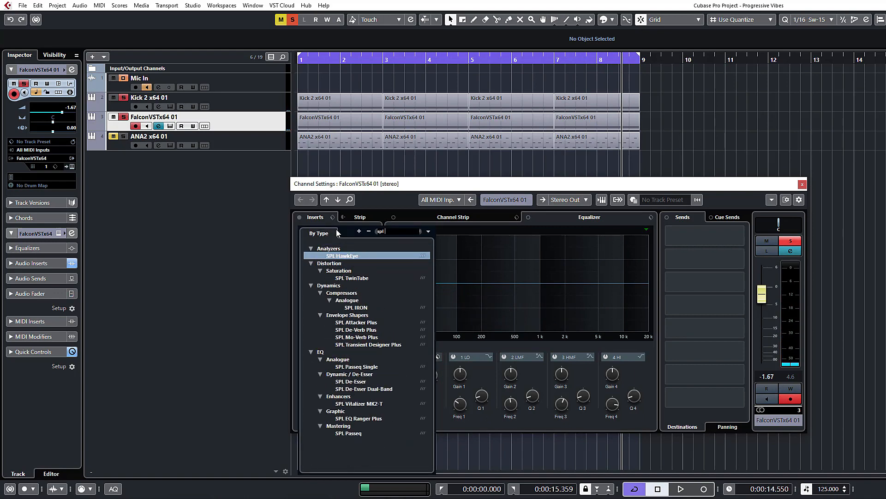
text( twin)
key(Return)
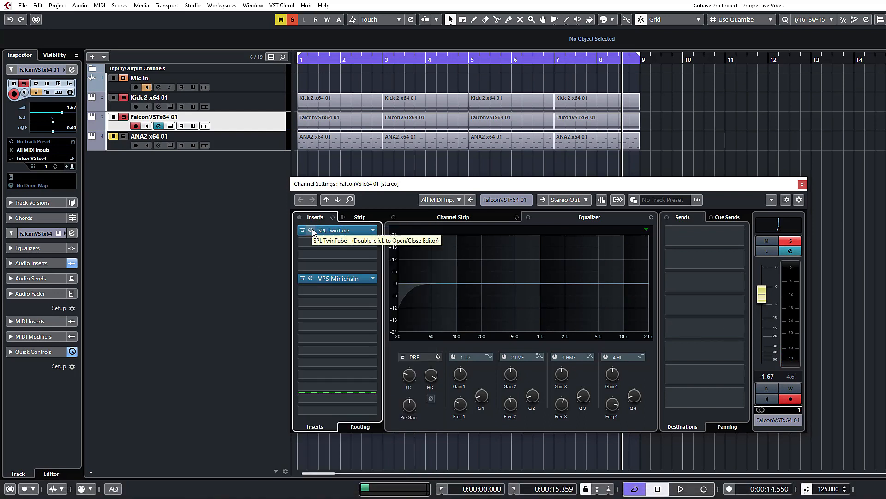
click(311, 230)
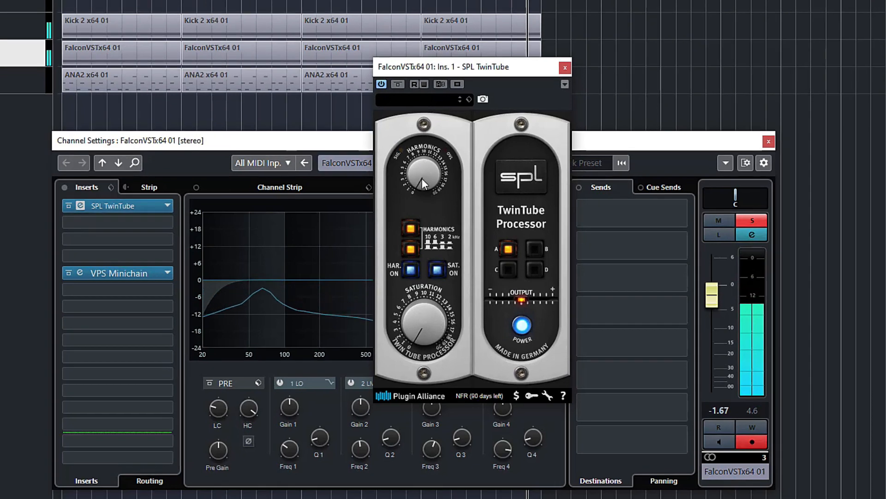
Step: Adjust TwinTube's harmonics, sweep its saturation up to maximum, and settle the saturation at about 15
drag(422, 178, 413, 176)
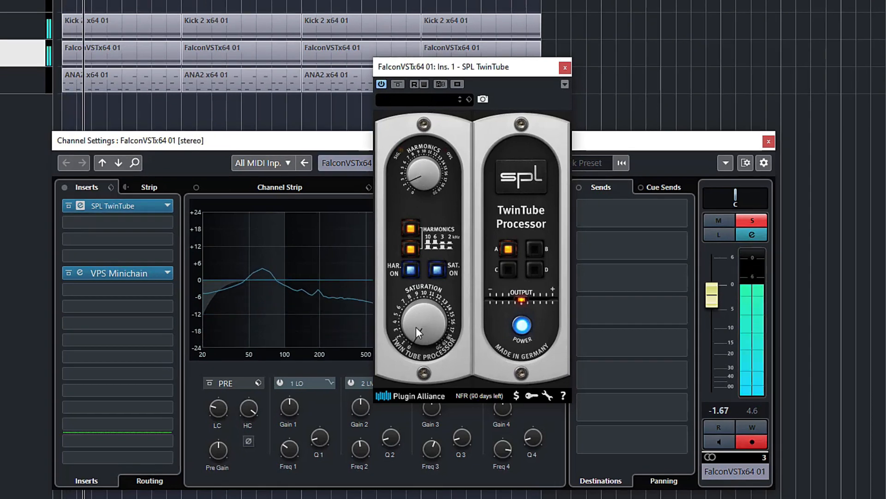
drag(416, 327, 400, 118)
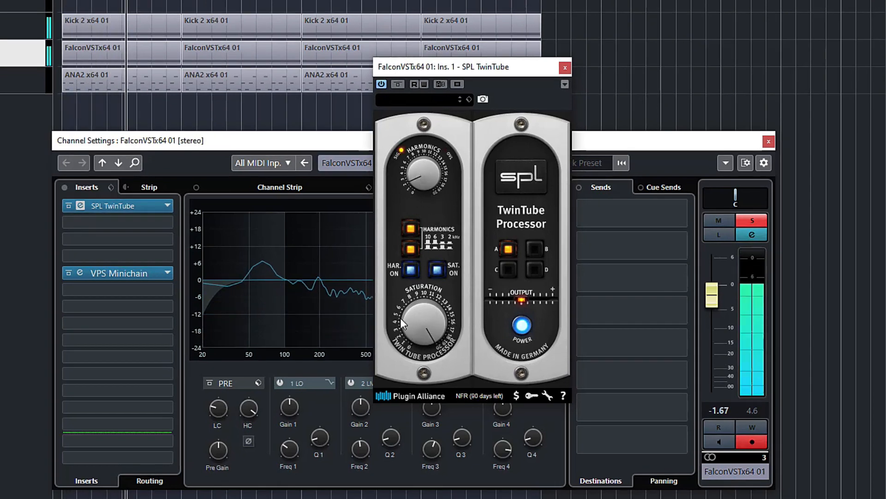
mouse_move(413, 326)
mouse_down()
mouse_move(448, 351)
mouse_move(422, 346)
mouse_move(422, 355)
mouse_move(427, 330)
mouse_up()
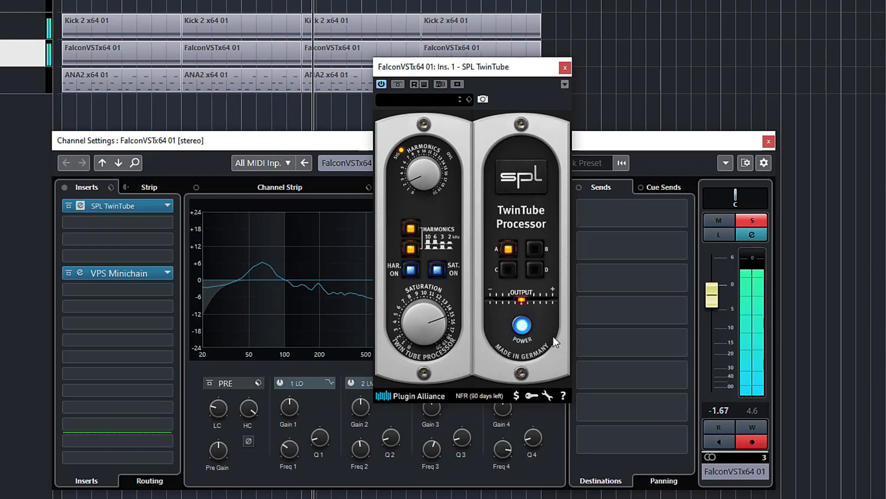
Step: Lower the Falcon channel's level to -2.80 dB and close the TwinTube and channel settings windows
drag(714, 304, 715, 310)
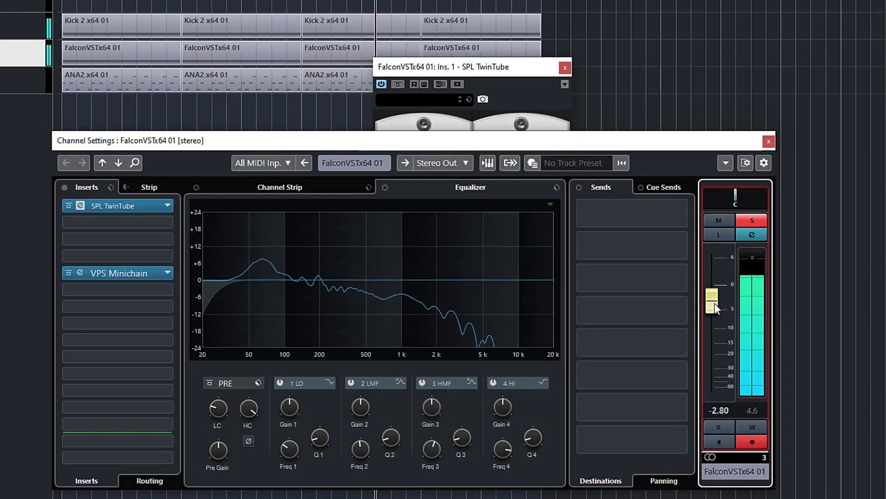
click(77, 206)
click(77, 206)
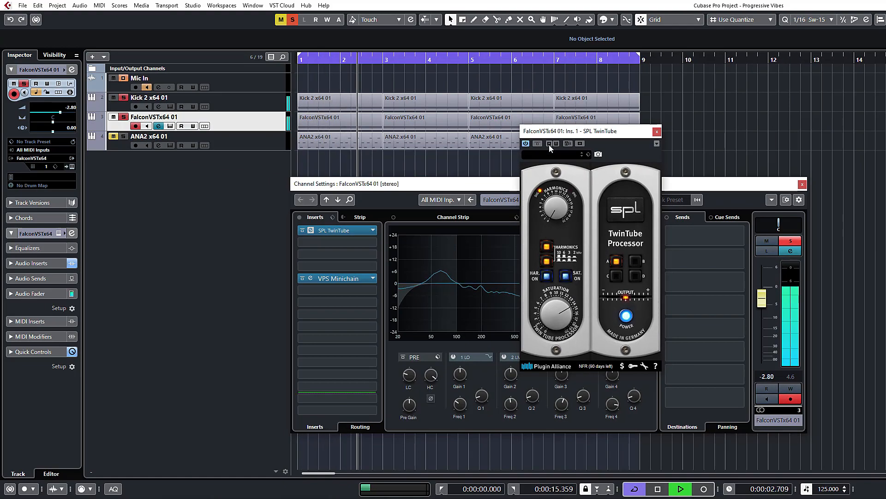
click(656, 131)
drag(517, 187, 332, 190)
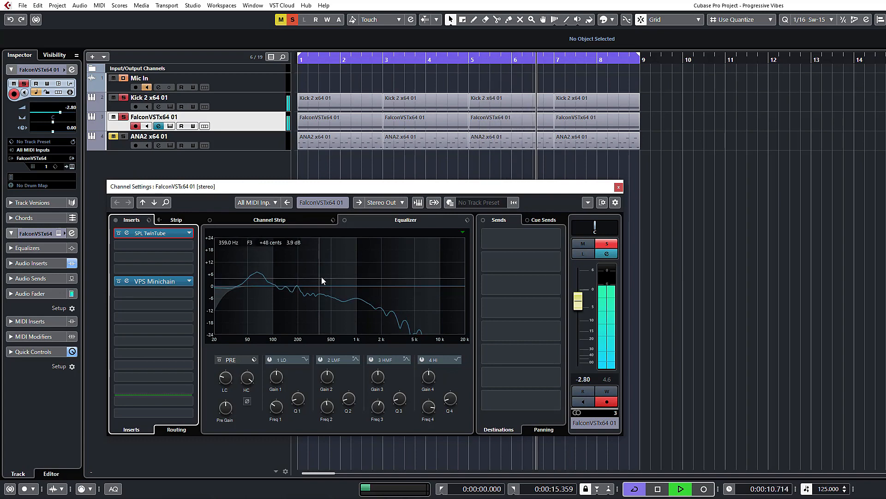
click(619, 187)
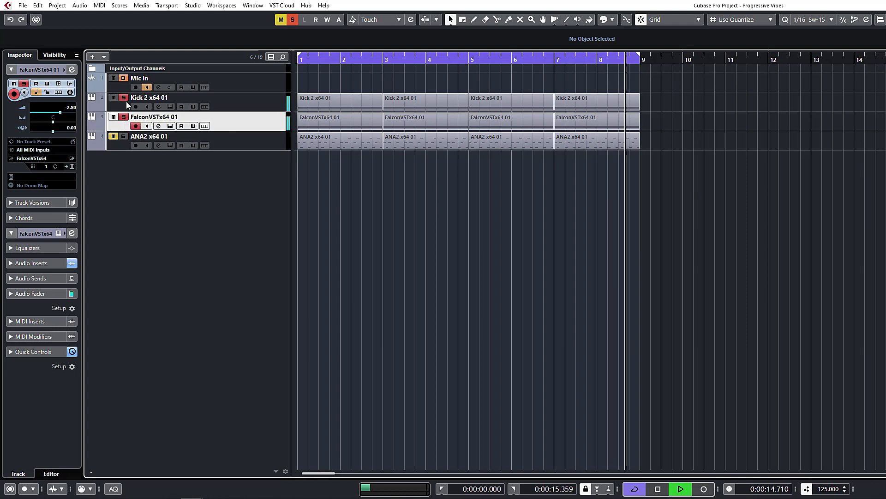
Step: Solo the ANA2 track, open its channel settings and bypass its VPS Minichain insert
click(105, 148)
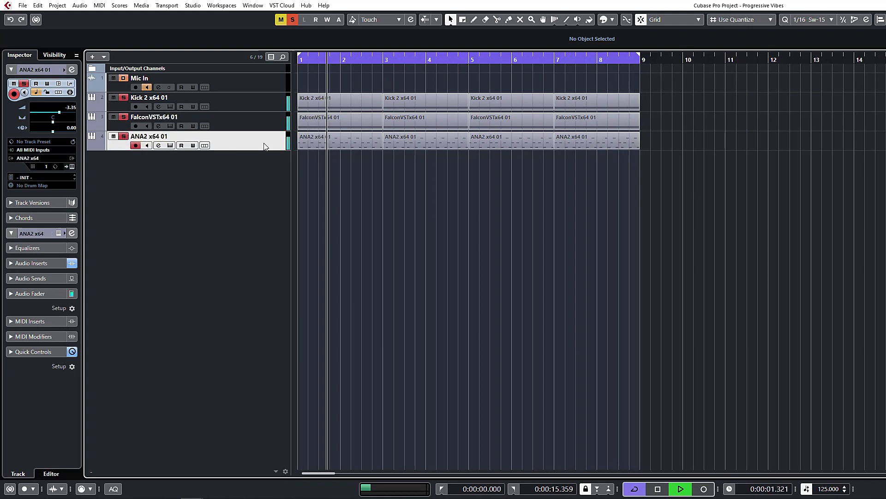
click(160, 145)
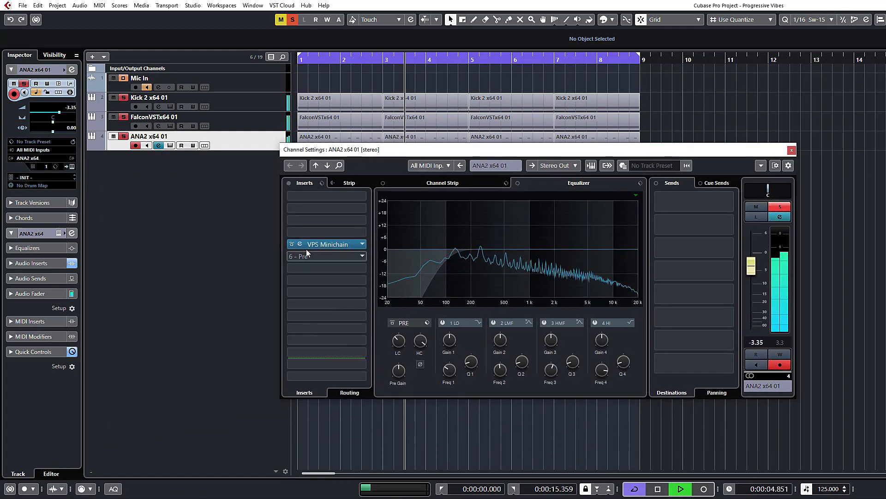
click(291, 244)
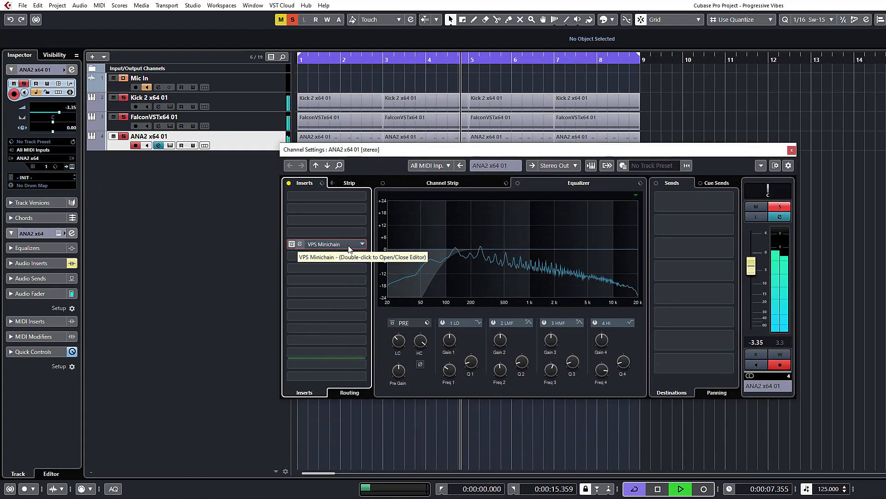
Step: Replace the VPS Minichain insert on the ANA2 channel with VPS Multiband Sidechain, discard the old plugin's changes and open the new editor
click(361, 244)
text(multi)
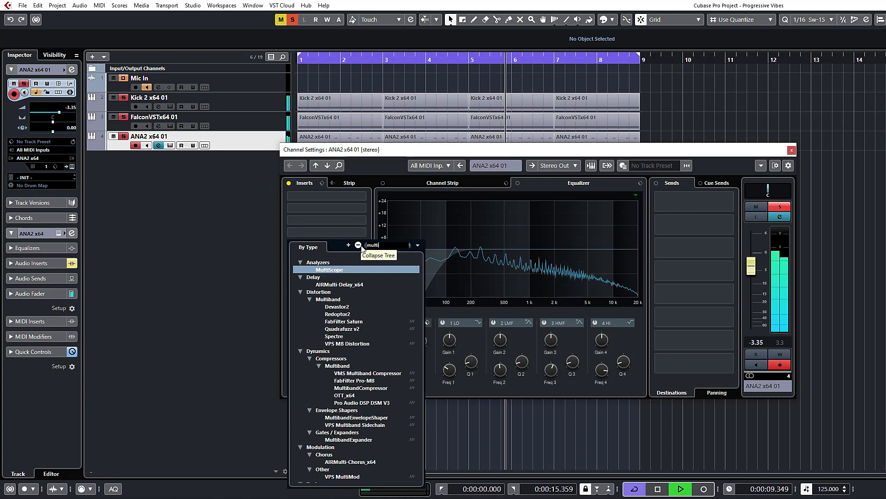
text(band side)
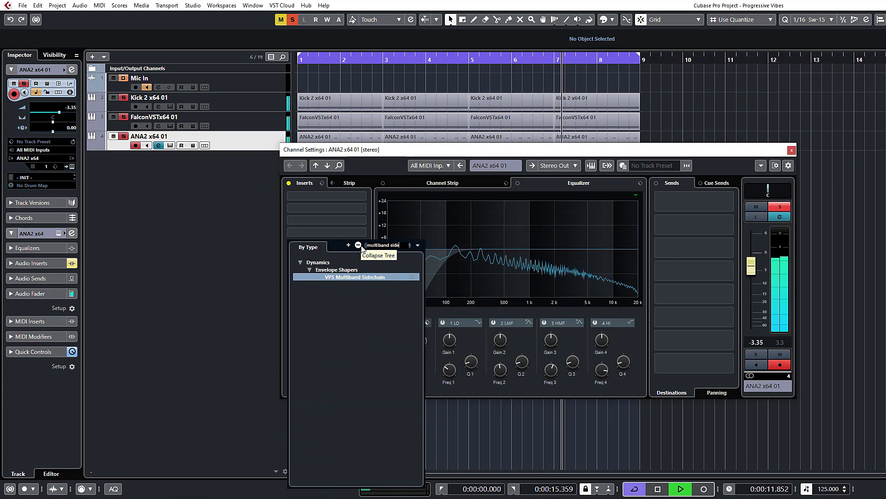
key(Return)
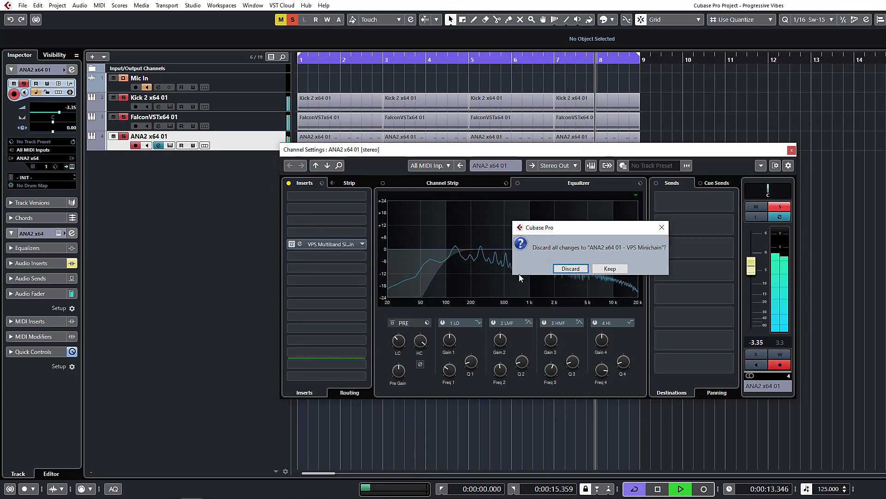
click(561, 270)
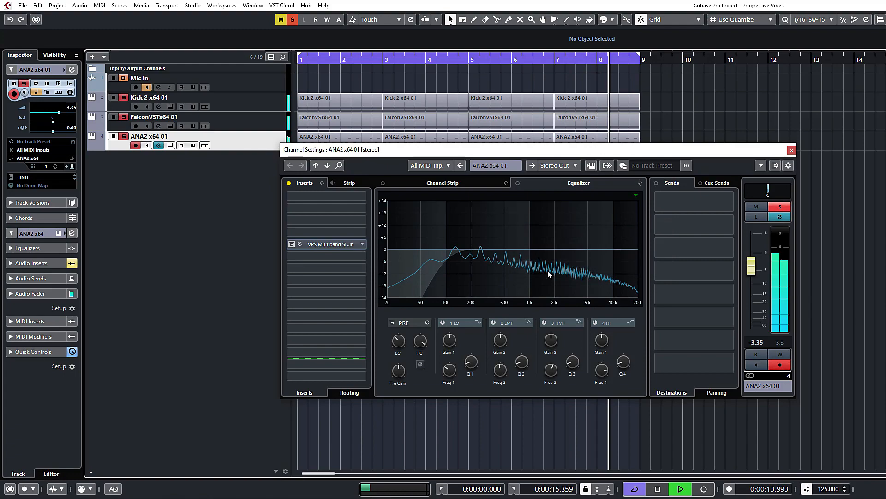
click(299, 244)
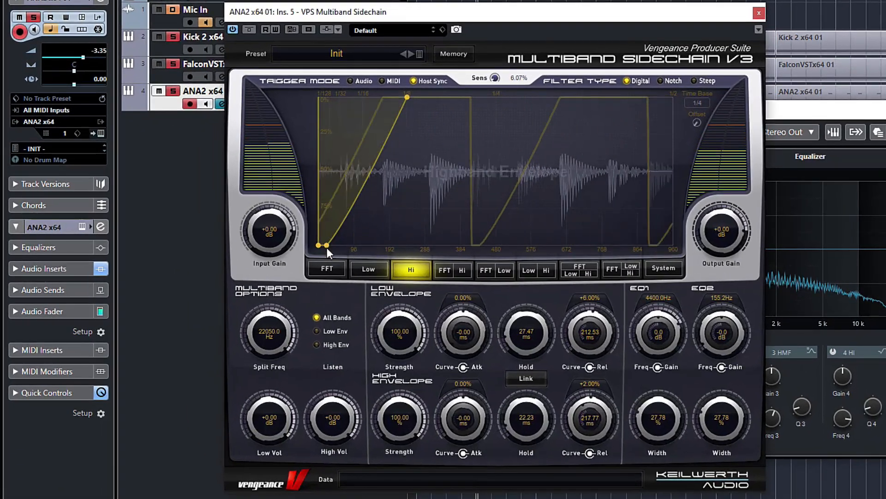
Step: Shorten the hold of both the high-band and low-band sidechain envelopes to 1.02 ms with a release of 238.98 ms
drag(283, 246, 220, 270)
click(354, 270)
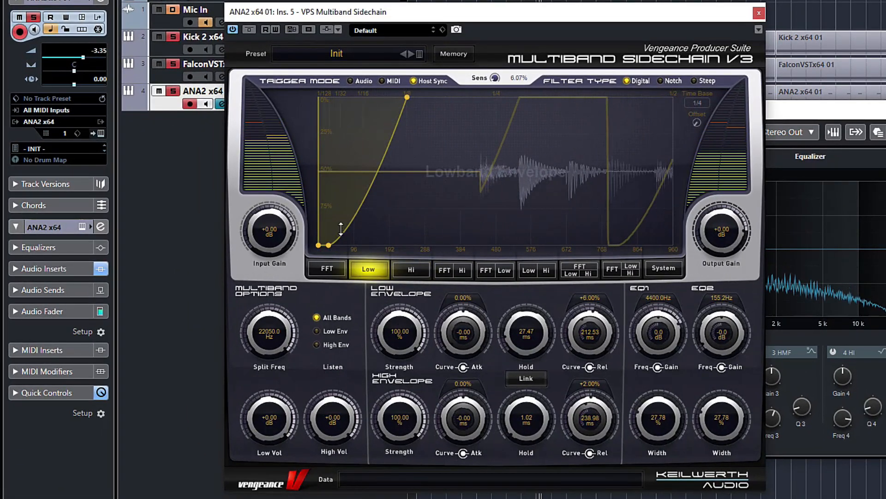
drag(329, 246, 319, 246)
click(411, 270)
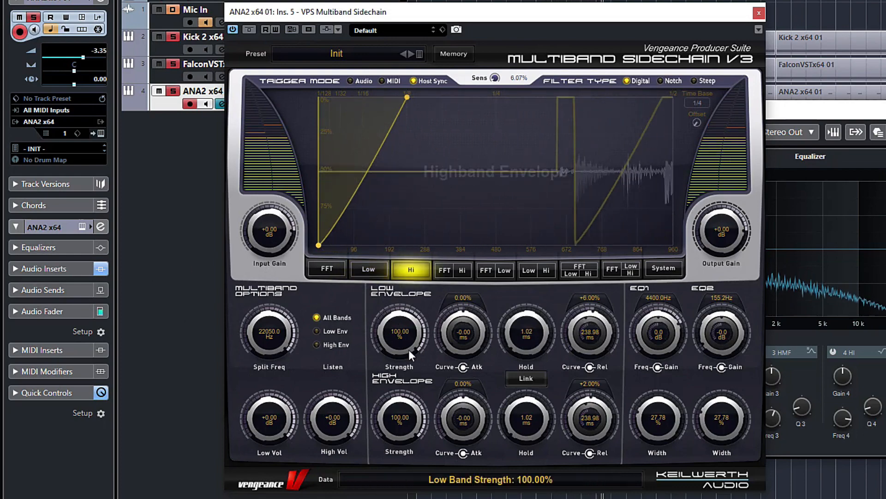
Step: Set the split frequency to 807 Hz, the high-band release curve to -1.00% and strength to 50%, and close the sidechain editor
drag(283, 328, 279, 362)
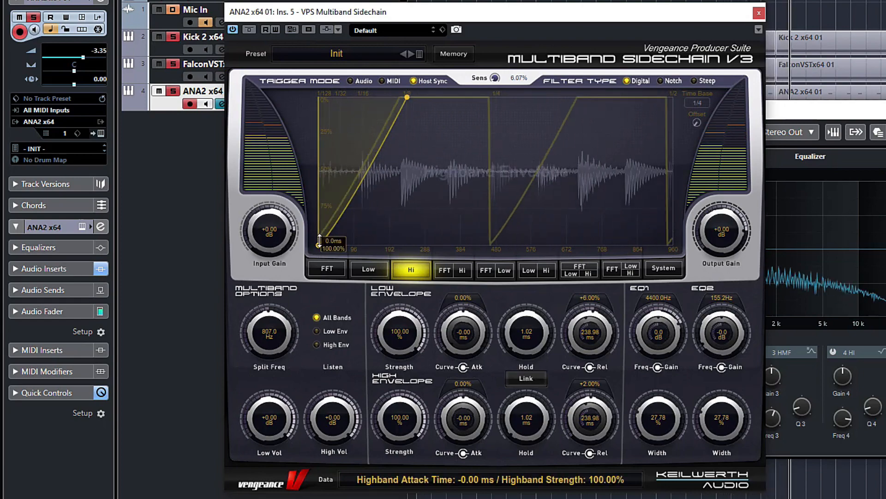
mouse_move(322, 239)
mouse_down()
mouse_move(313, 209)
mouse_move(314, 236)
mouse_up()
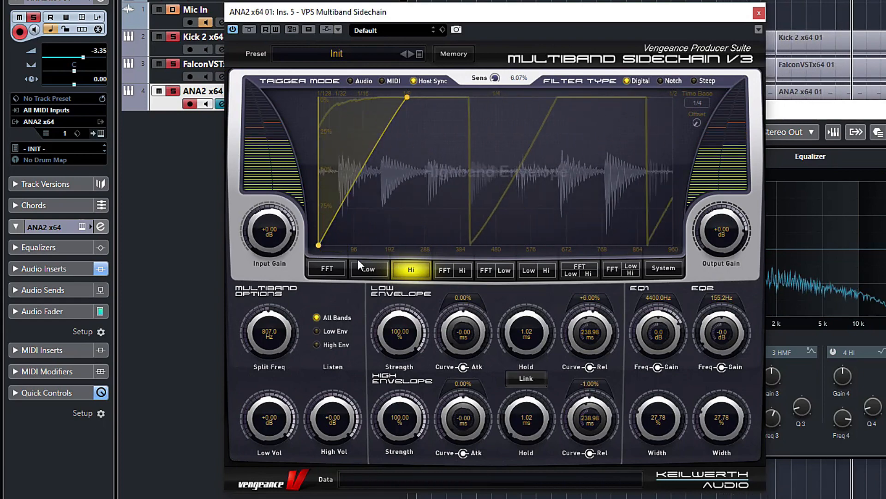
drag(401, 440, 403, 420)
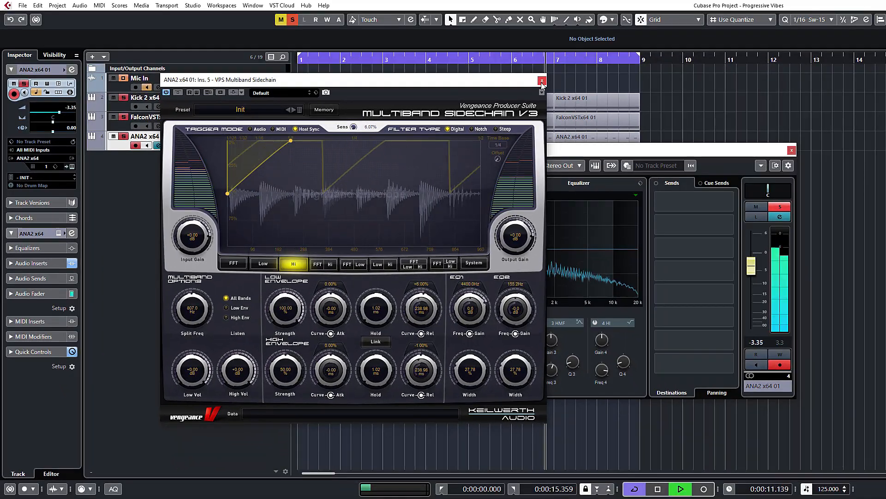
click(758, 13)
Step: Load the Comet reverb in ANA2's fourth insert slot, ahead of the sidechain plugin, and open its editor
mouse_move(322, 213)
mouse_down()
mouse_move(326, 192)
mouse_move(325, 202)
mouse_move(363, 221)
mouse_move(339, 215)
mouse_move(333, 200)
mouse_up()
click(316, 214)
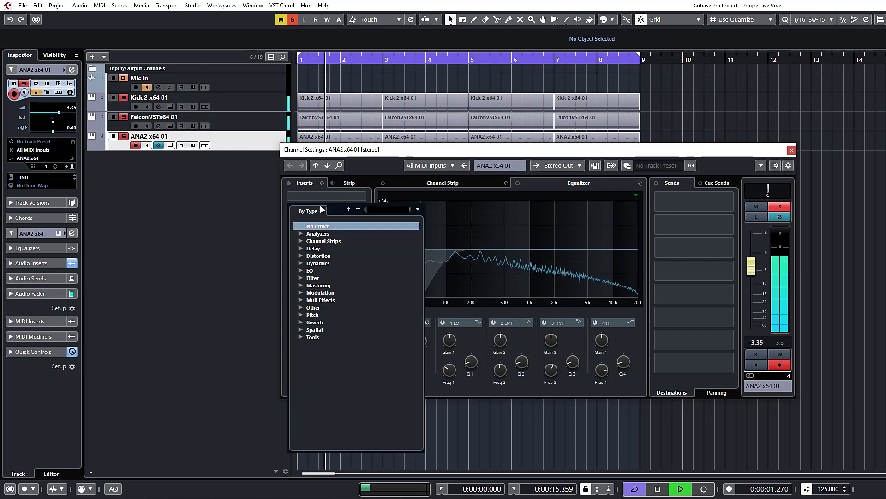
click(331, 232)
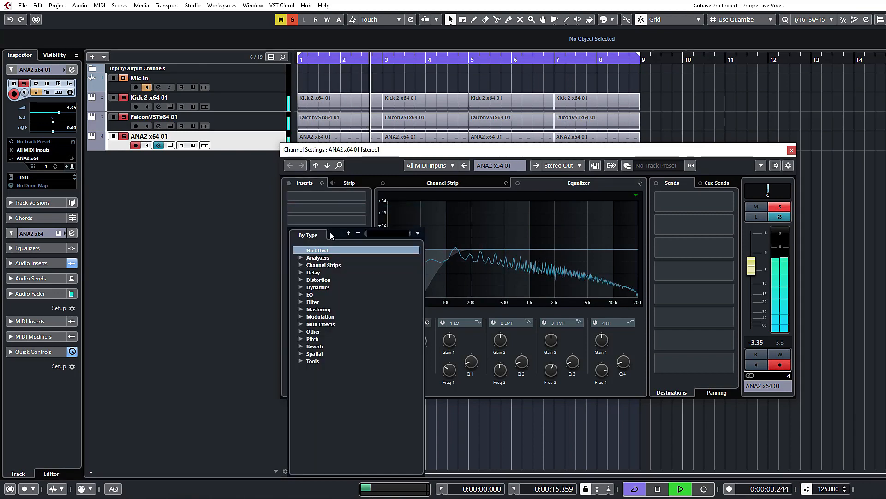
text(comet)
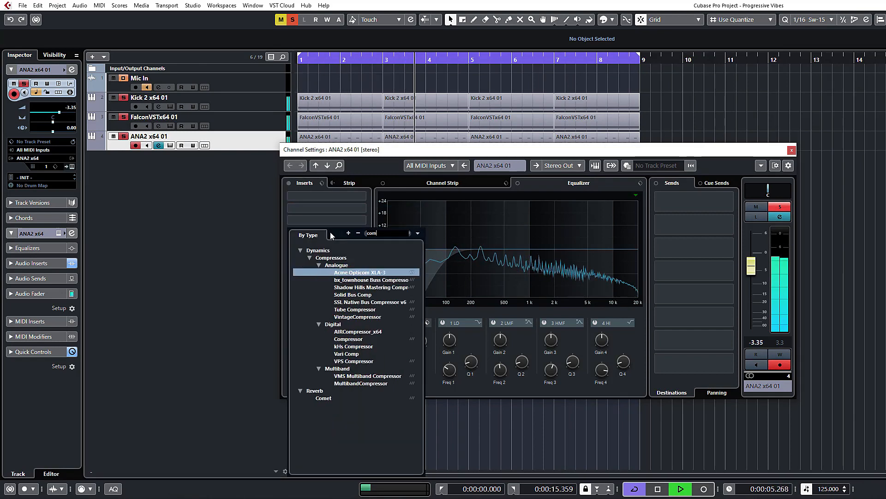
key(Return)
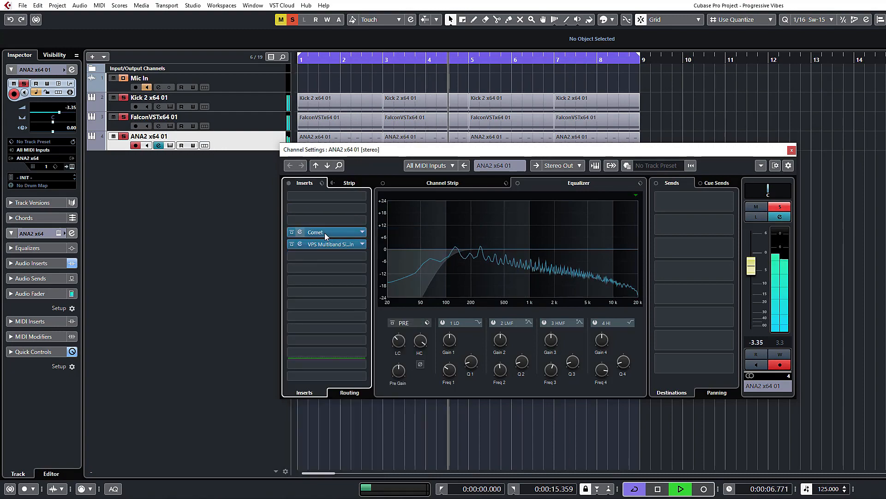
click(299, 232)
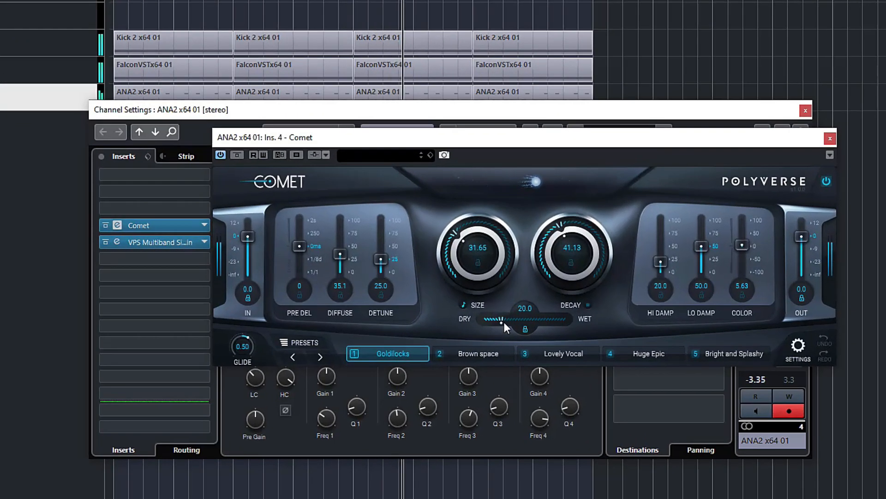
Step: Set Comet's dry/wet mix to 0 and move the plugin to the first insert slot, placing its editor clear of the channel fader
mouse_move(500, 320)
mouse_down()
mouse_move(481, 319)
mouse_move(540, 329)
mouse_move(485, 320)
mouse_up()
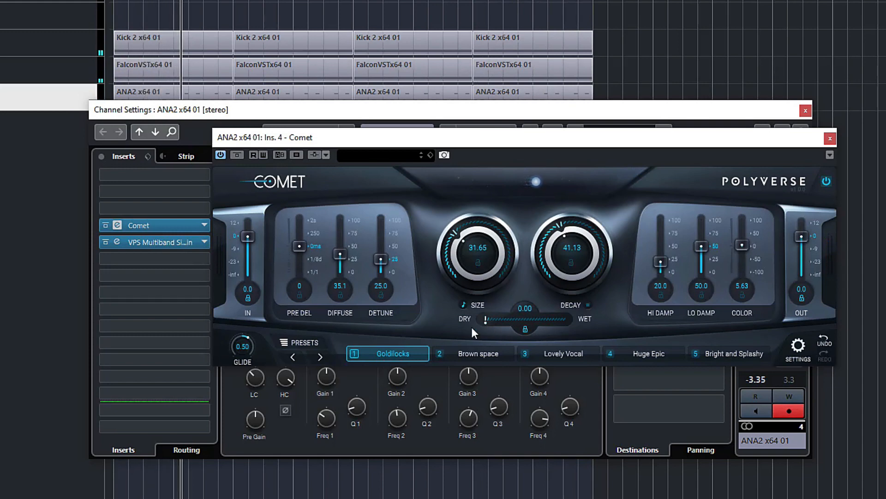
drag(488, 319, 200, 395)
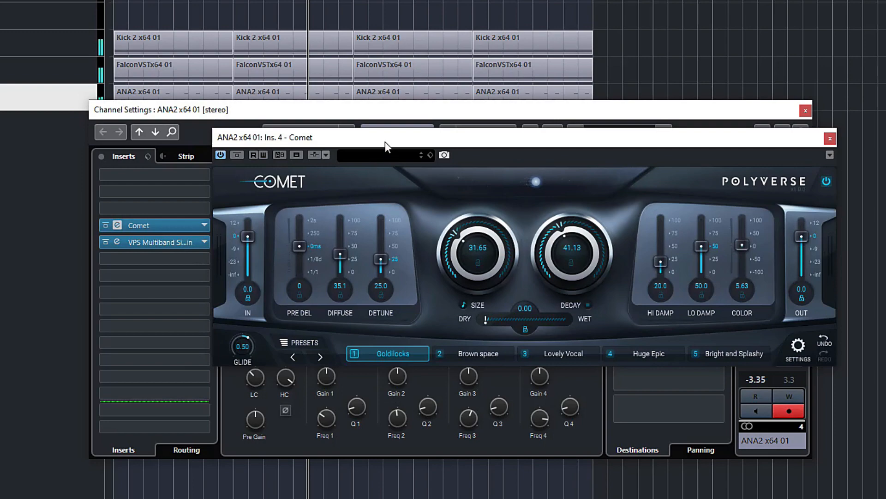
drag(385, 142, 464, 135)
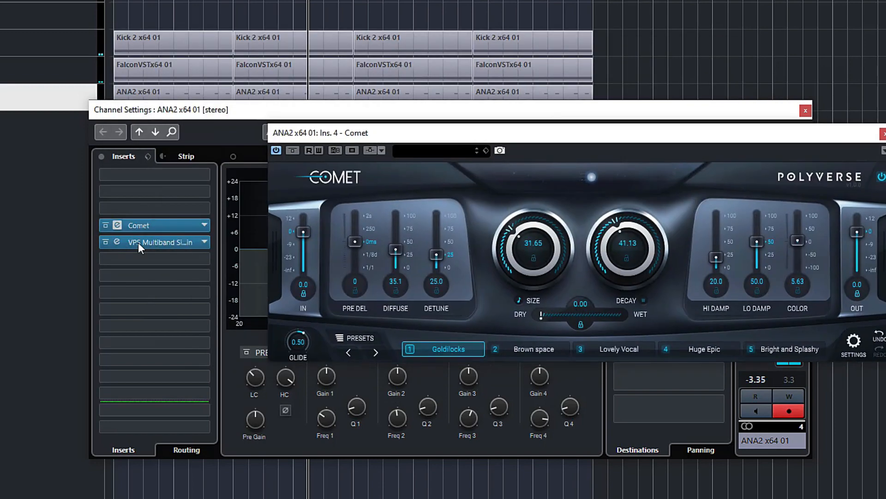
drag(141, 225, 135, 175)
click(861, 174)
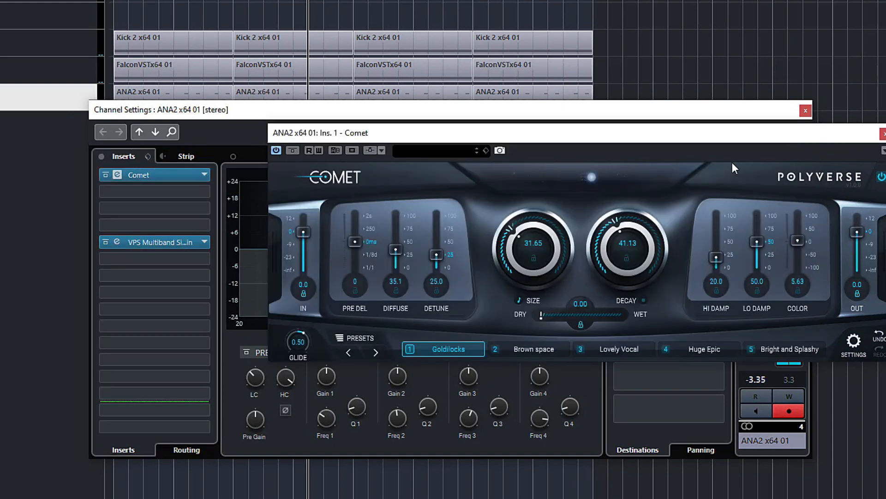
drag(381, 143, 120, 99)
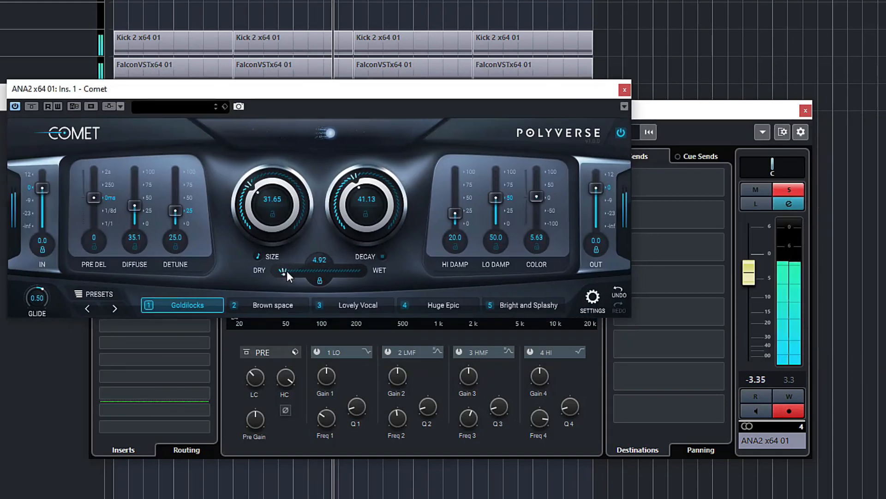
Step: Set Comet's decay to 19.61 and size to 4.51, and settle its dry/wet mix at 14.8
drag(287, 271, 296, 267)
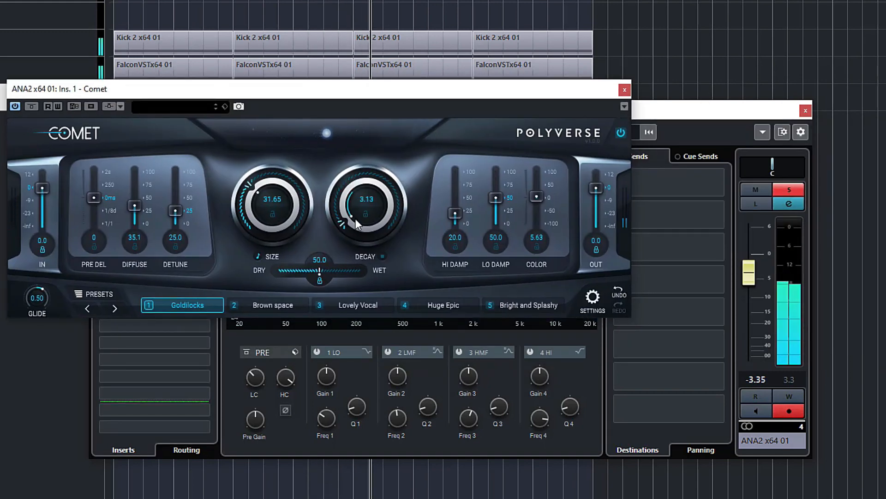
drag(354, 215, 350, 201)
drag(260, 197, 261, 212)
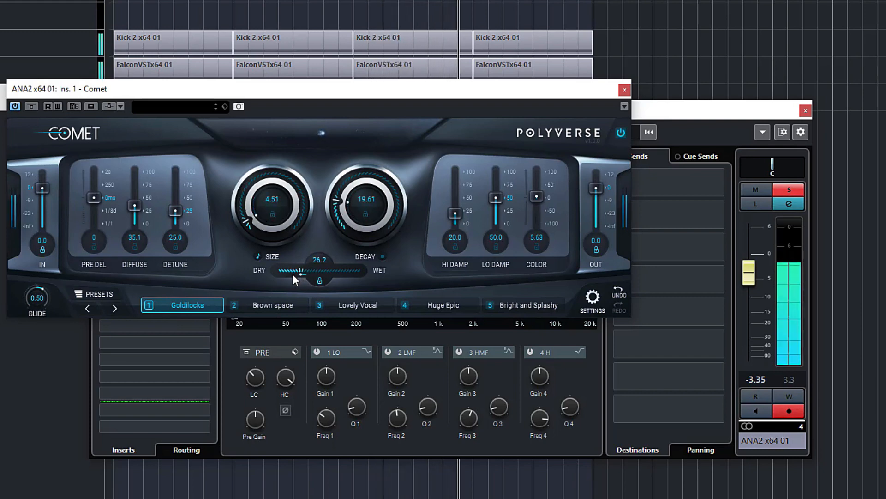
drag(292, 274, 286, 274)
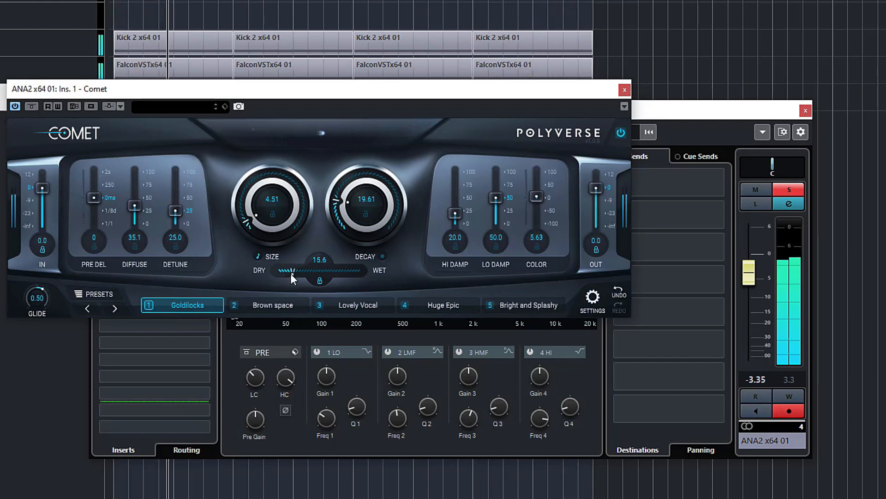
drag(289, 273, 290, 274)
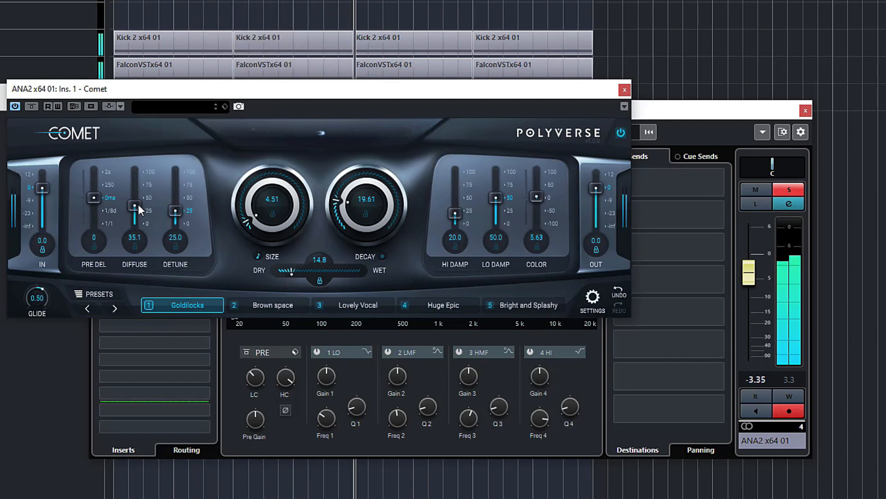
Step: Set Comet's diffuse to 52.5 and detune to 55.0, and close its editor
drag(137, 190, 148, 164)
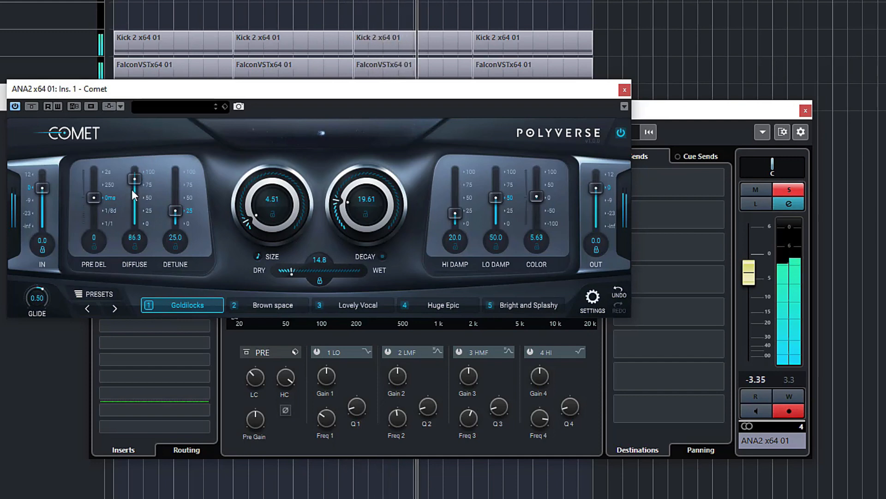
mouse_move(173, 206)
mouse_down()
mouse_move(176, 195)
mouse_move(179, 207)
mouse_up()
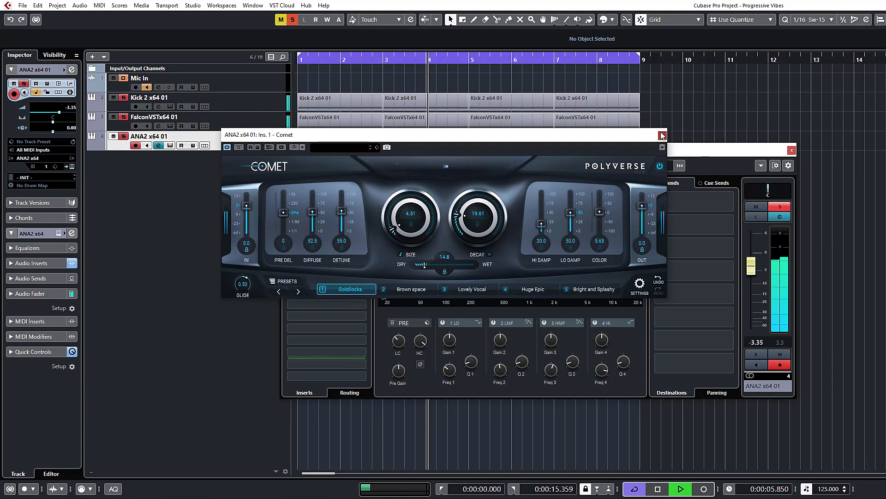
click(624, 89)
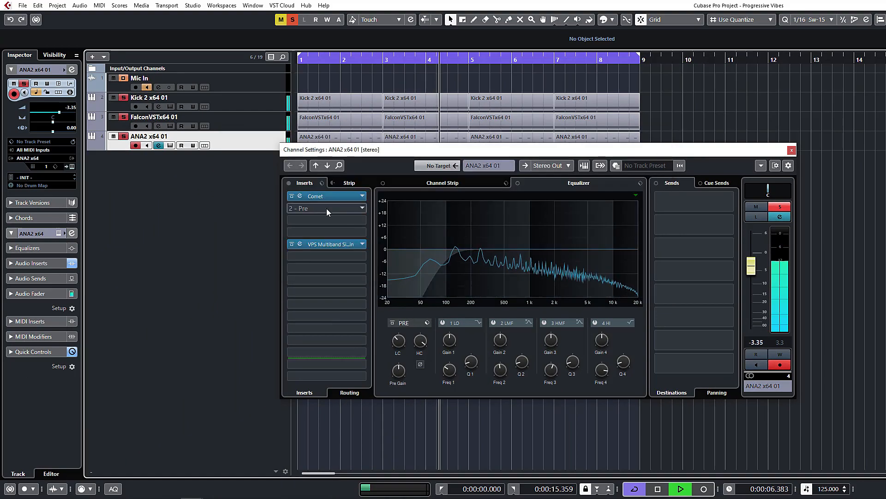
Step: Load EchoBoyJr in ANA2's second insert slot and reposition its editor over the channel settings
click(154, 175)
text(echo)
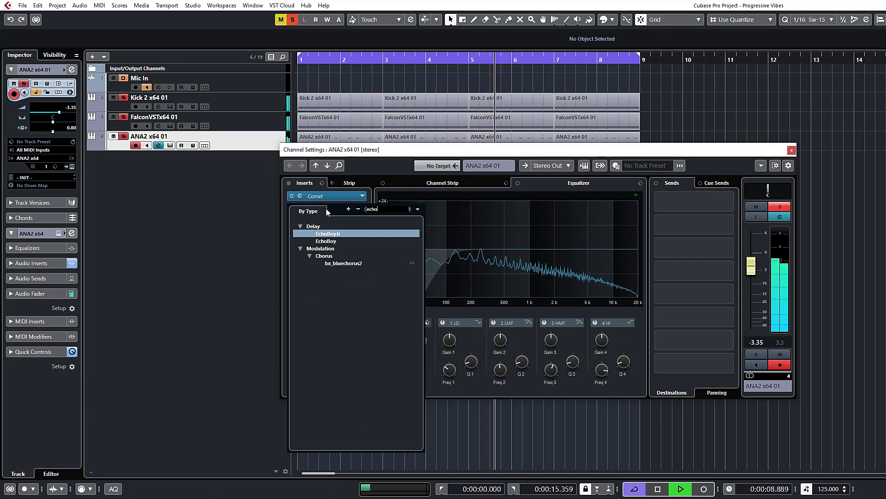
double_click(334, 234)
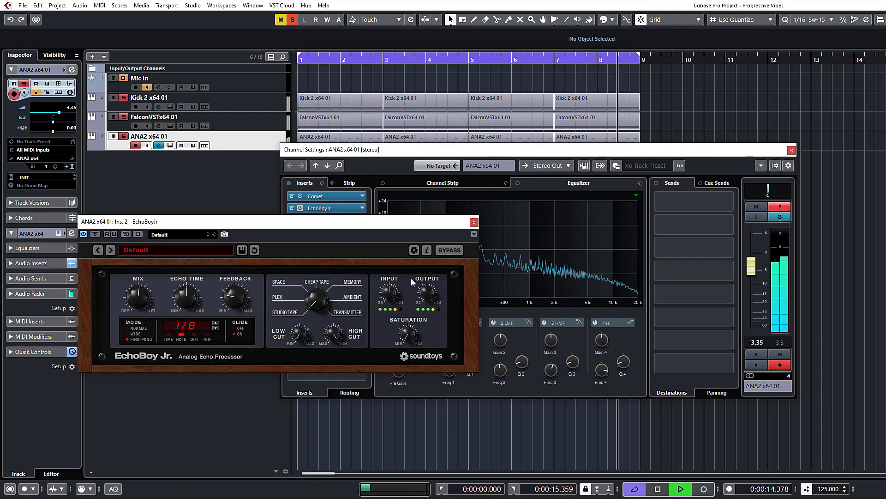
drag(341, 222, 581, 131)
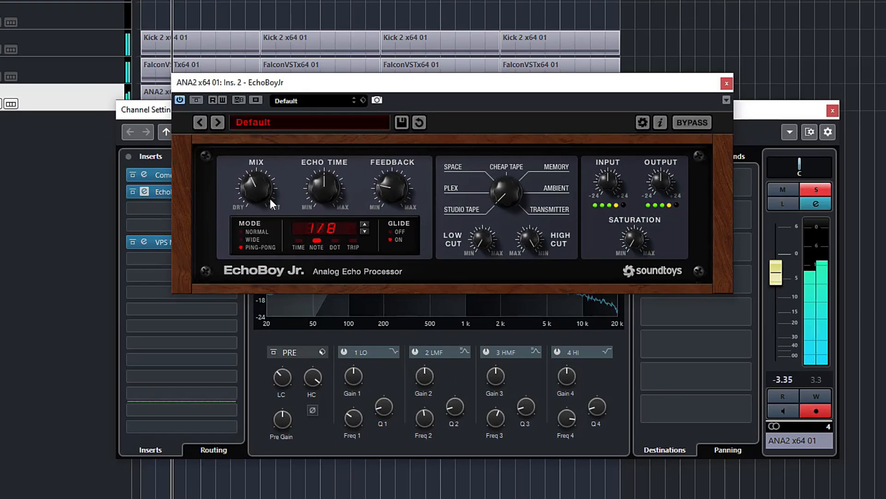
Step: Lower EchoBoy Jr.'s mix, compare it with the fully dry sound, settle on a low mix and close the editor
drag(387, 205, 386, 219)
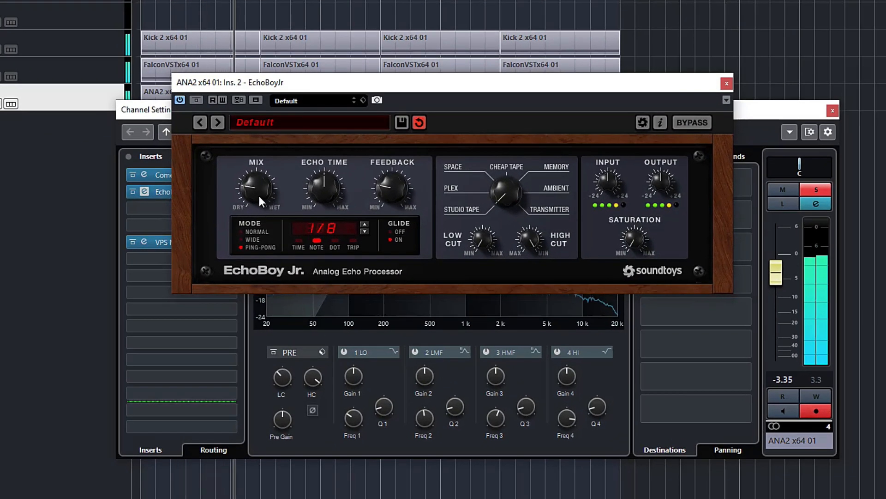
drag(504, 191, 504, 176)
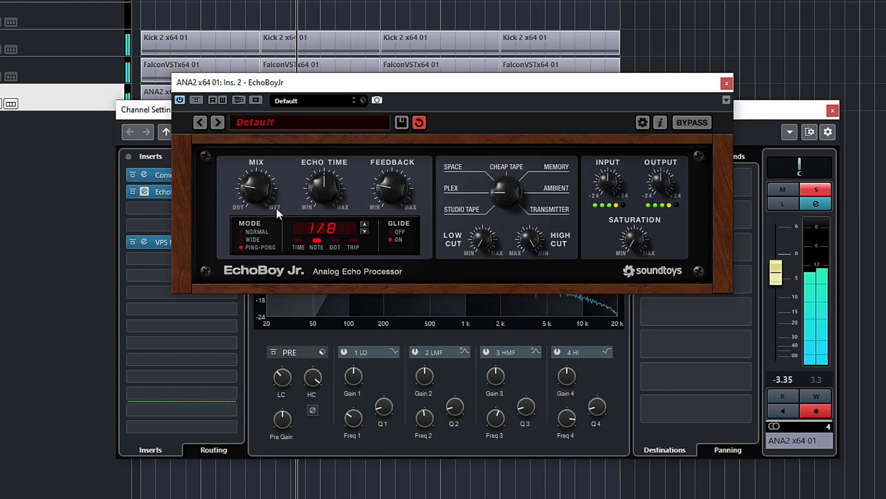
drag(276, 209, 248, 261)
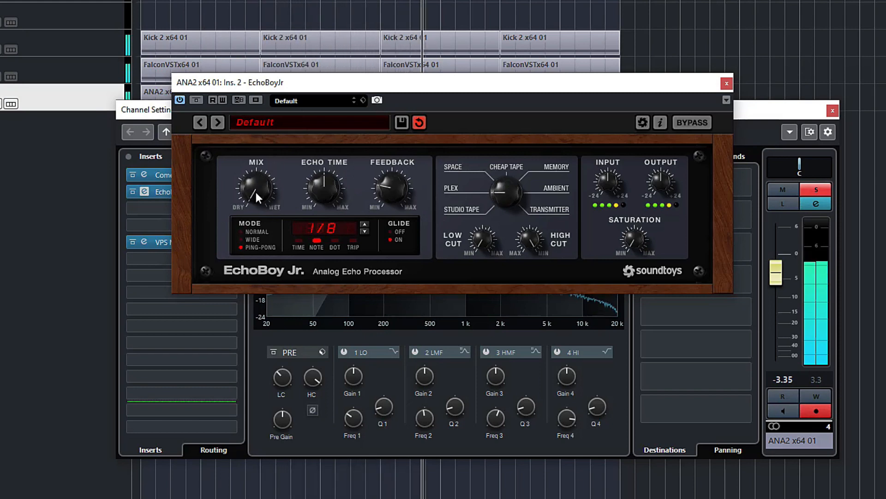
drag(256, 192, 260, 166)
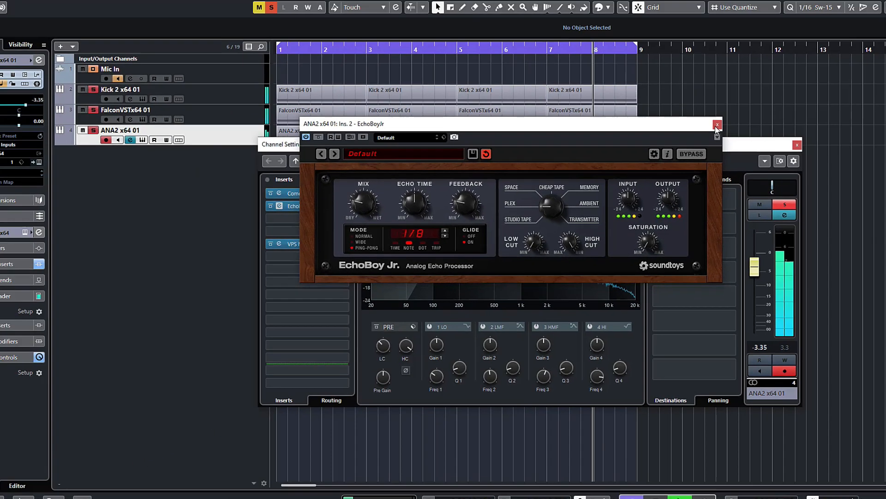
click(727, 84)
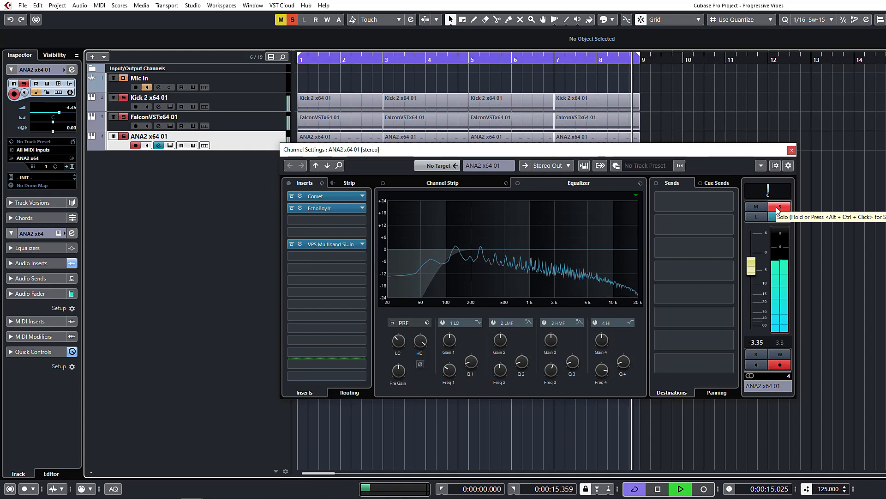
Step: Close the ANA2 channel settings and zoom the arrangement out to about bar 24
click(792, 150)
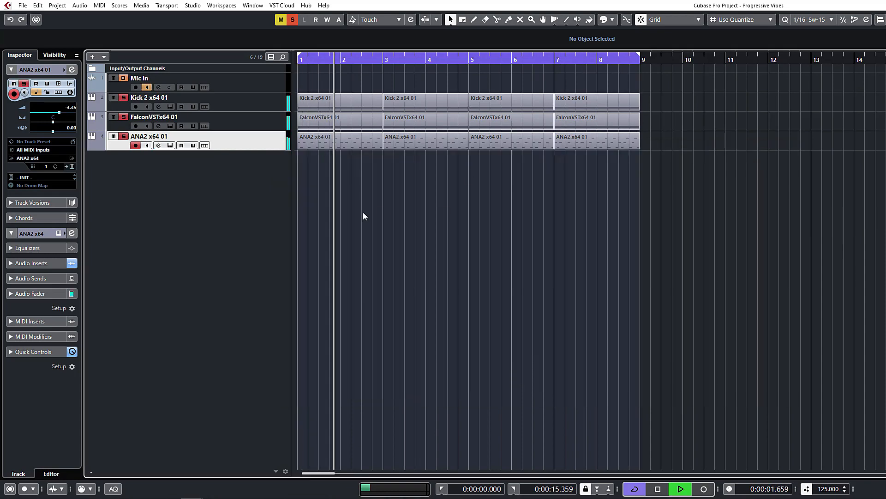
key(g)
key(g)
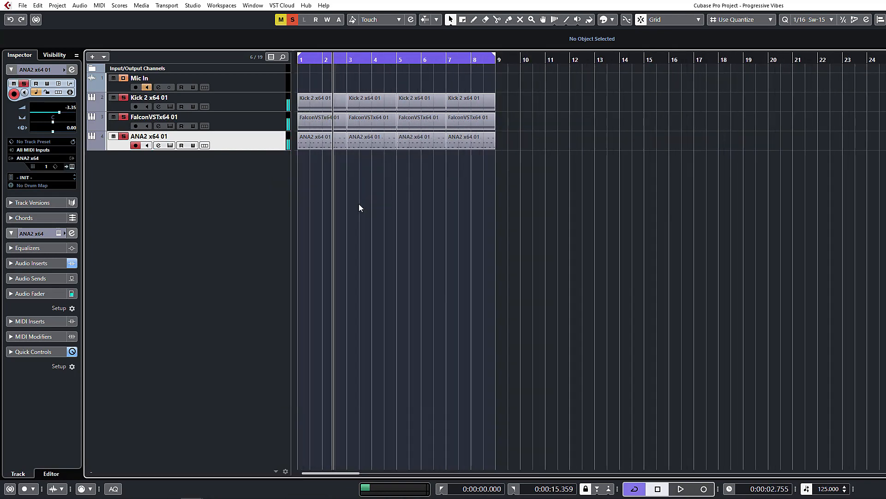